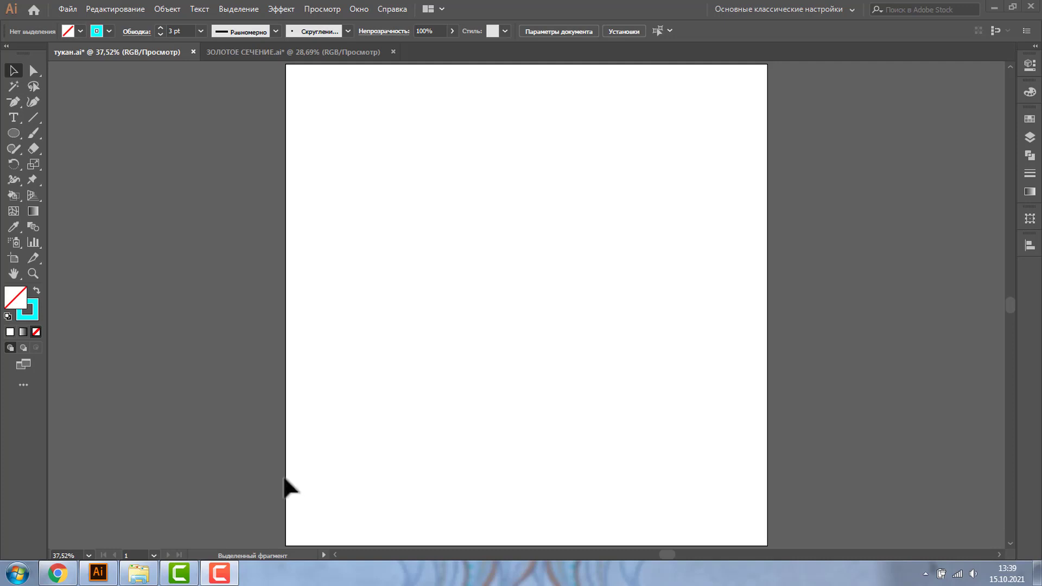
- Drag the эскиз toucan sketch from the тукан folder onto the Illustrator artboard
click(139, 572)
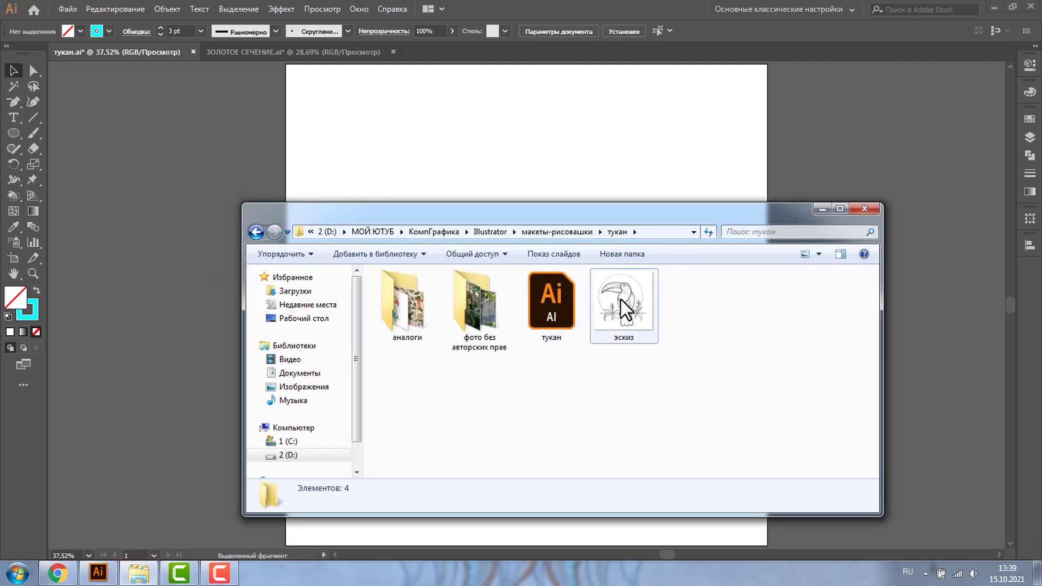
mouse_move(620, 300)
mouse_down()
mouse_move(181, 192)
mouse_move(548, 326)
mouse_move(535, 303)
mouse_up()
click(822, 208)
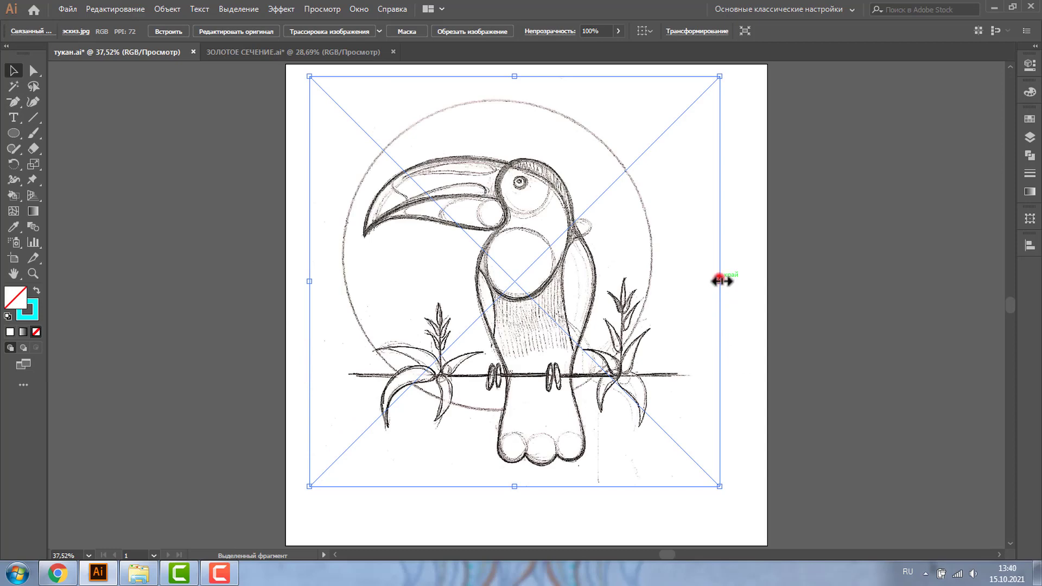
- Enlarge the sketch to fill the artboard and turn on Smart Guides
drag(720, 281, 761, 281)
drag(577, 244, 568, 264)
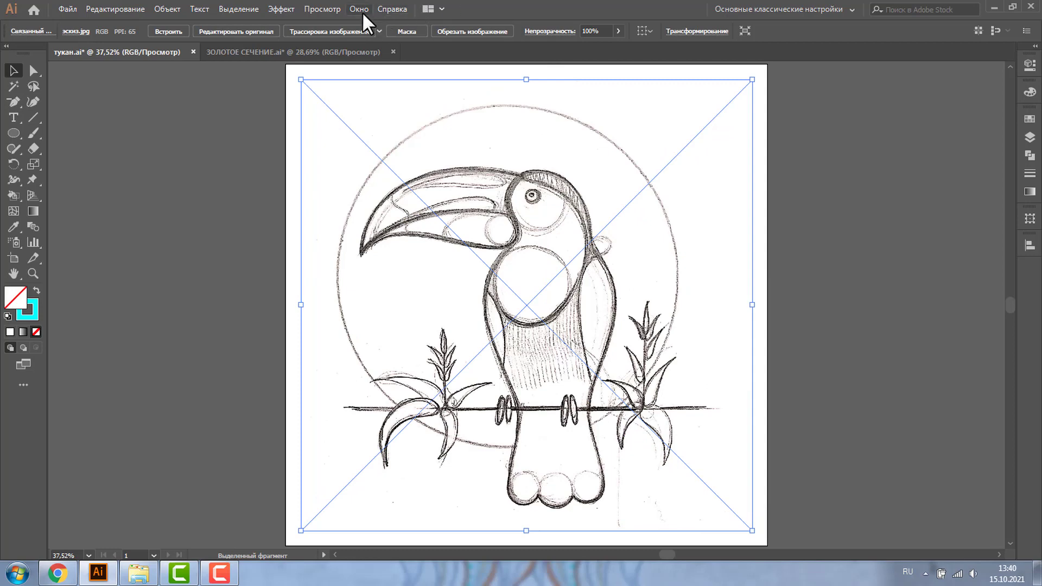
click(323, 8)
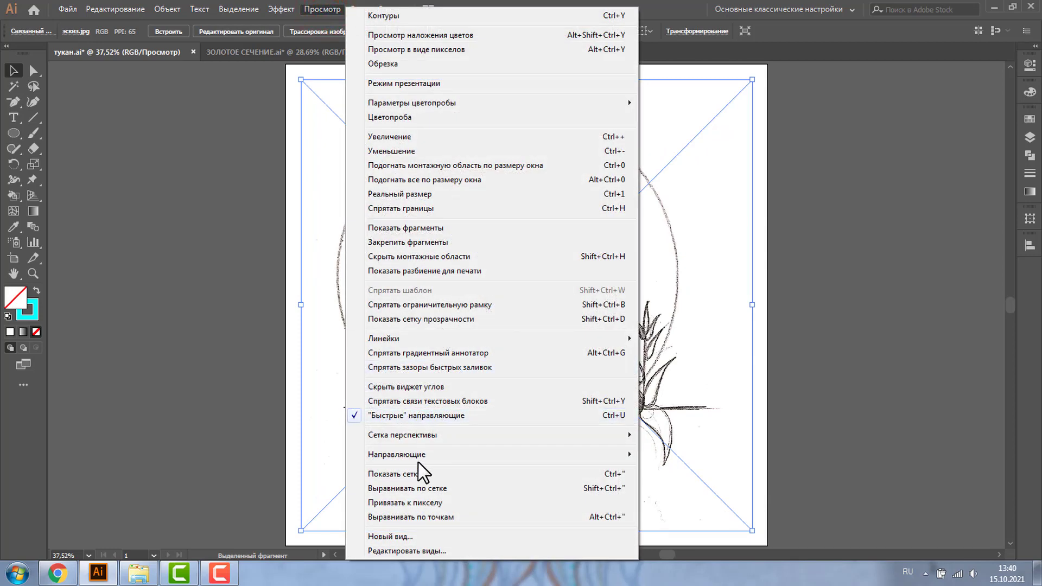
click(857, 339)
- Set the toucan sketch's opacity to 50%
click(495, 191)
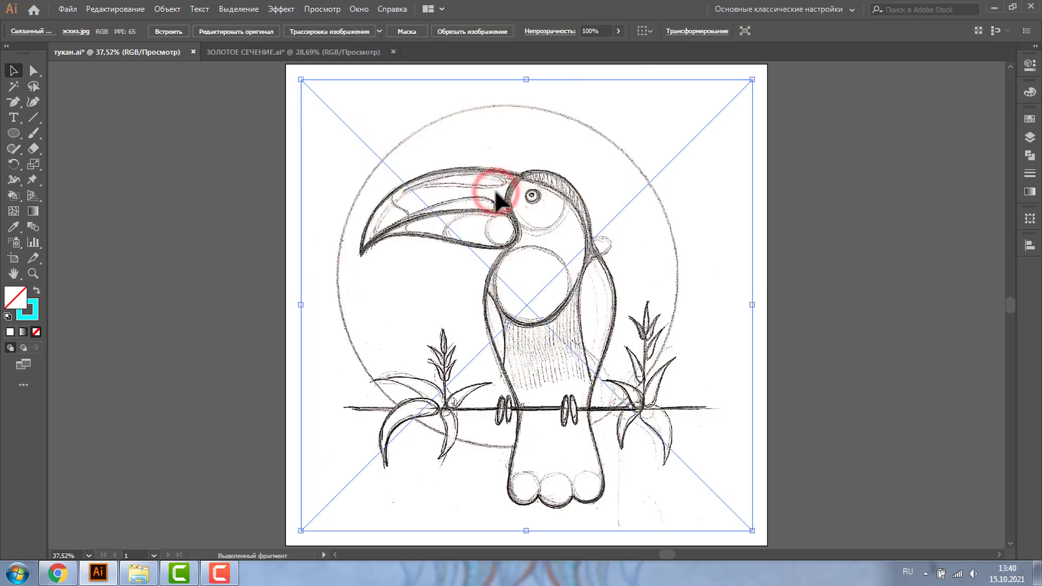
double_click(587, 30)
text(5)
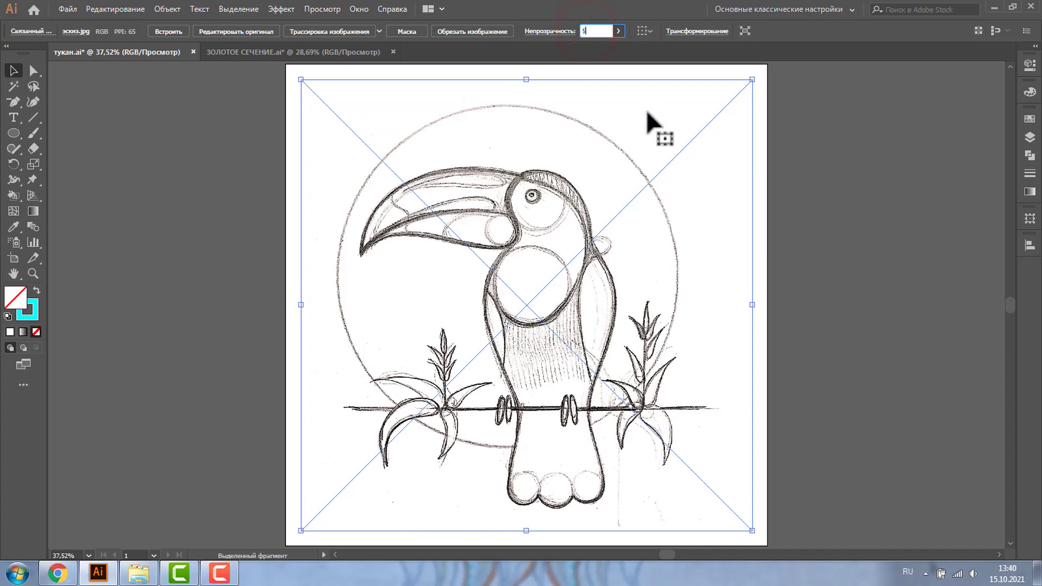
text(0)
key(Return)
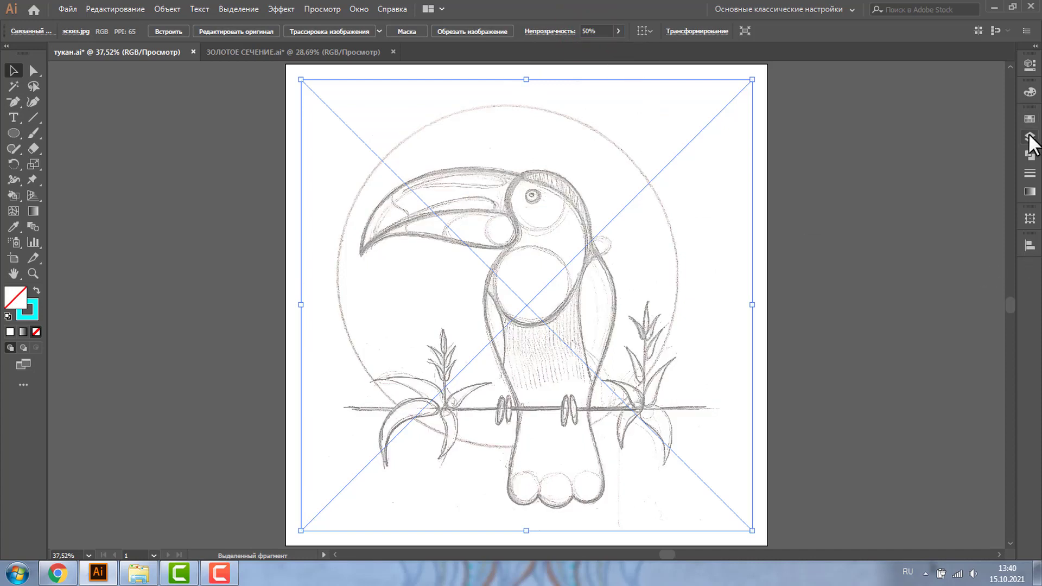
- Lock the placed sketch sublayer under Слой 1 in the Layers panel
click(1030, 137)
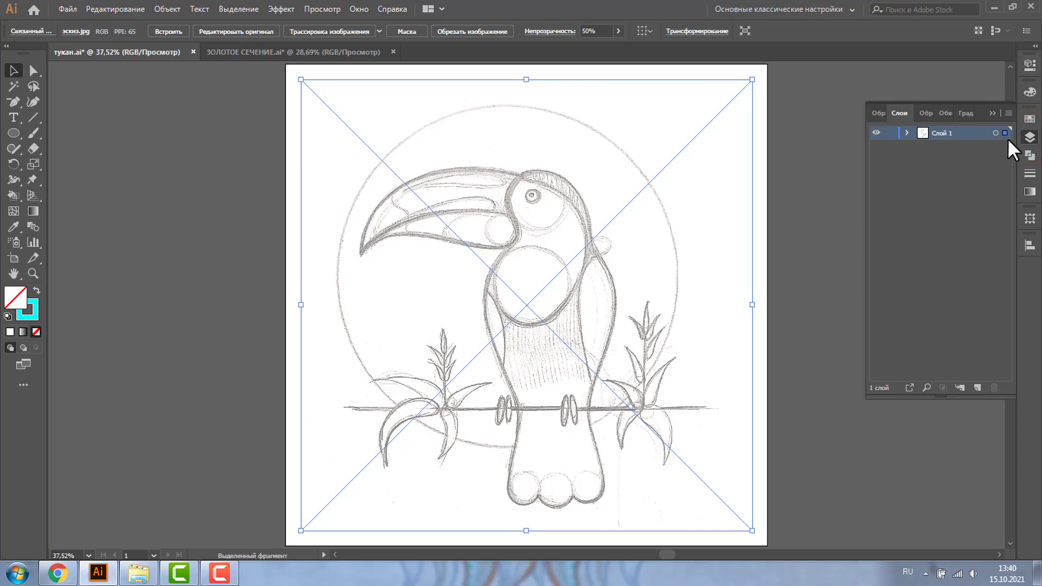
click(357, 8)
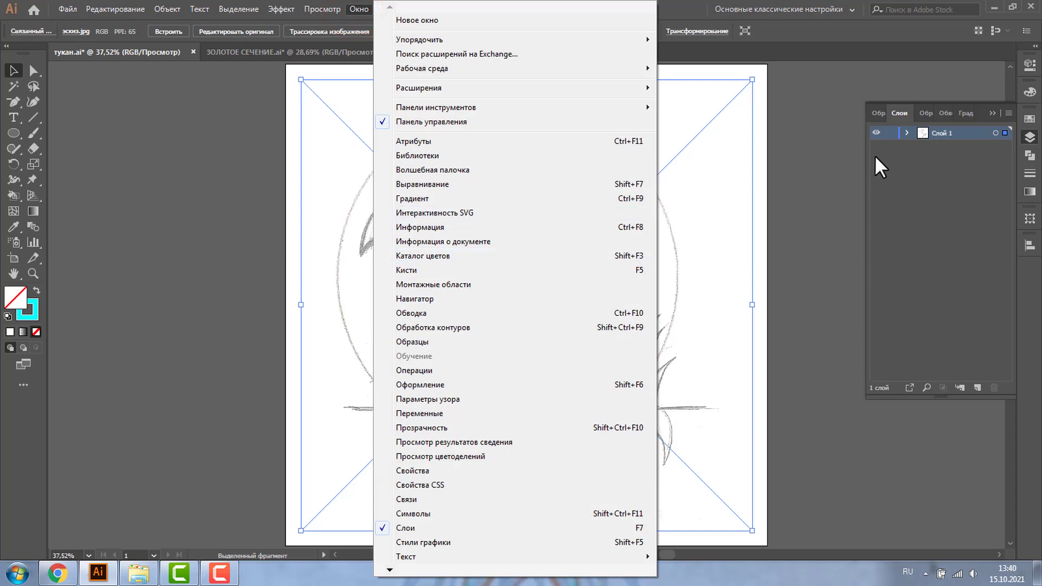
click(884, 132)
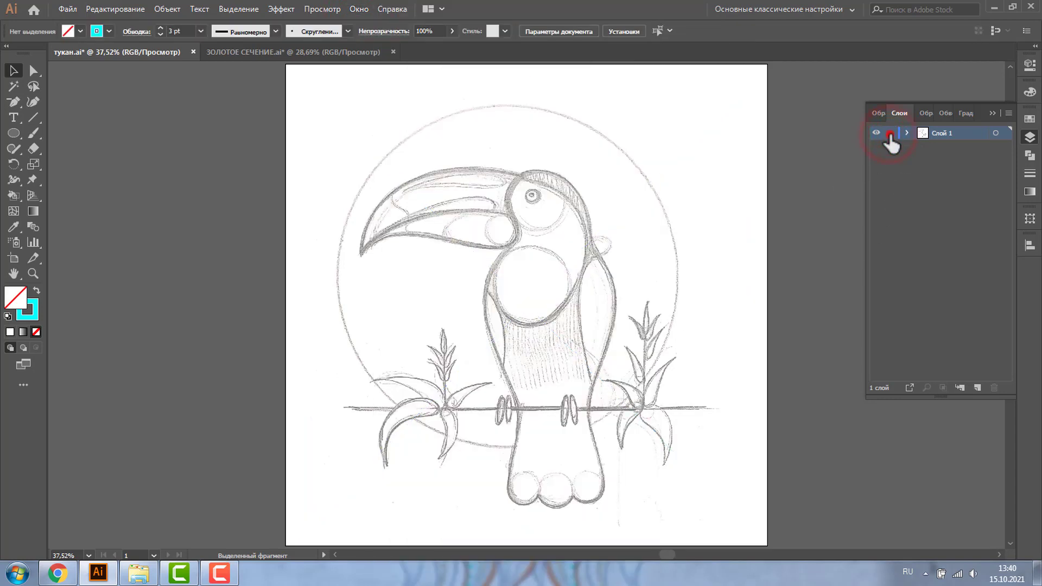
click(907, 131)
click(890, 147)
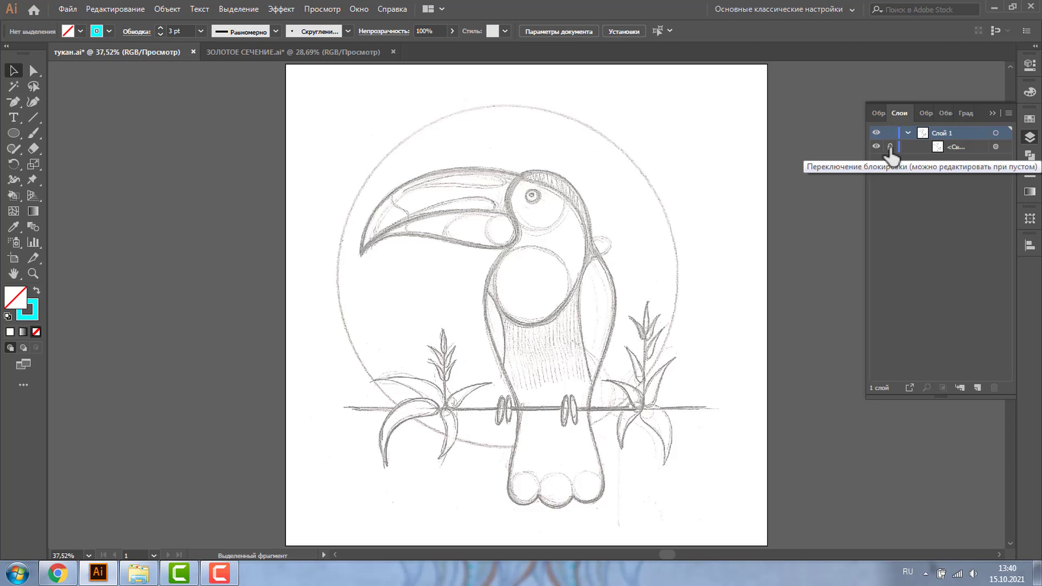
click(168, 9)
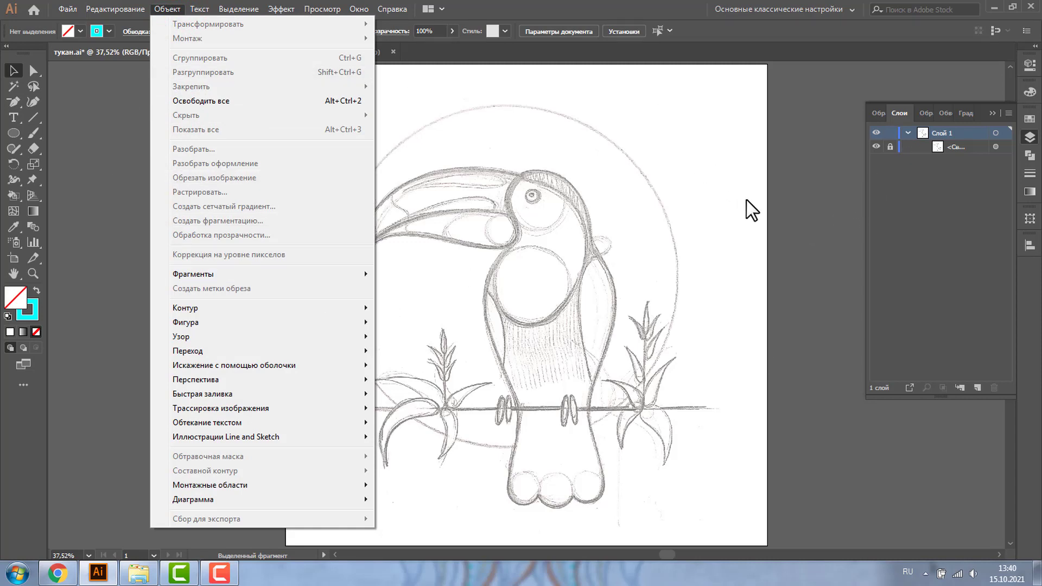
click(991, 112)
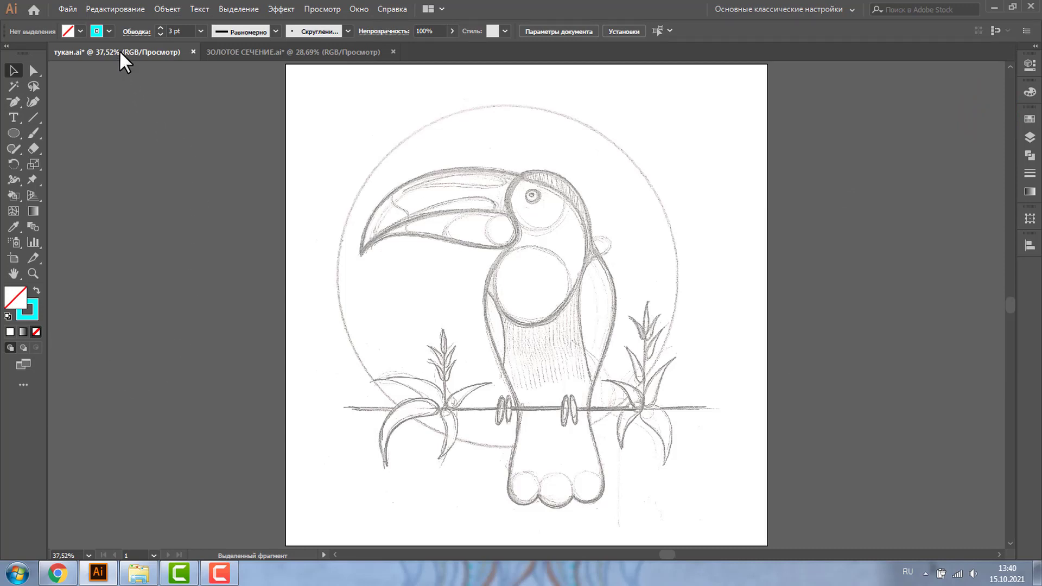
click(265, 51)
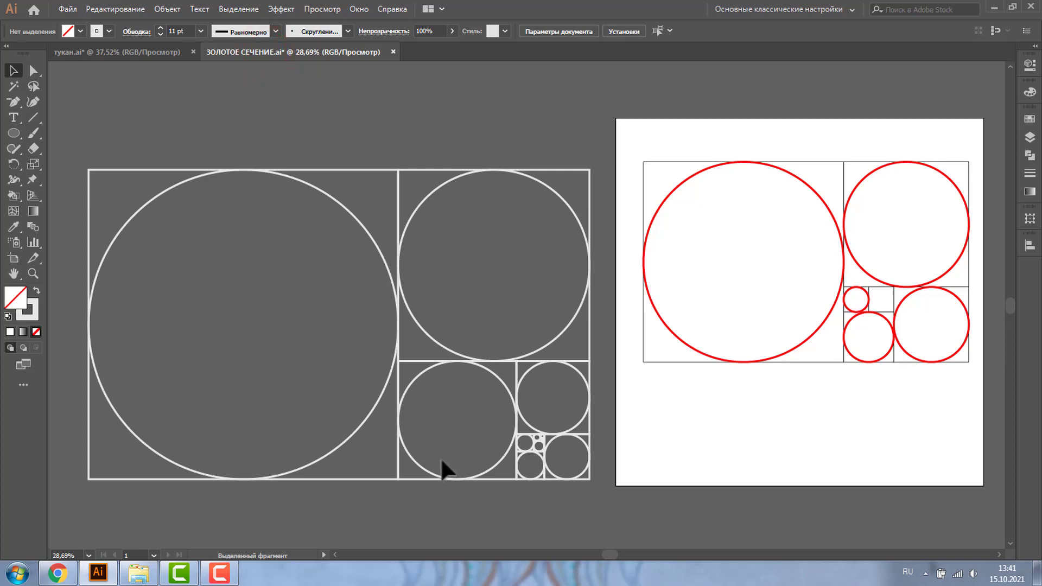
click(75, 53)
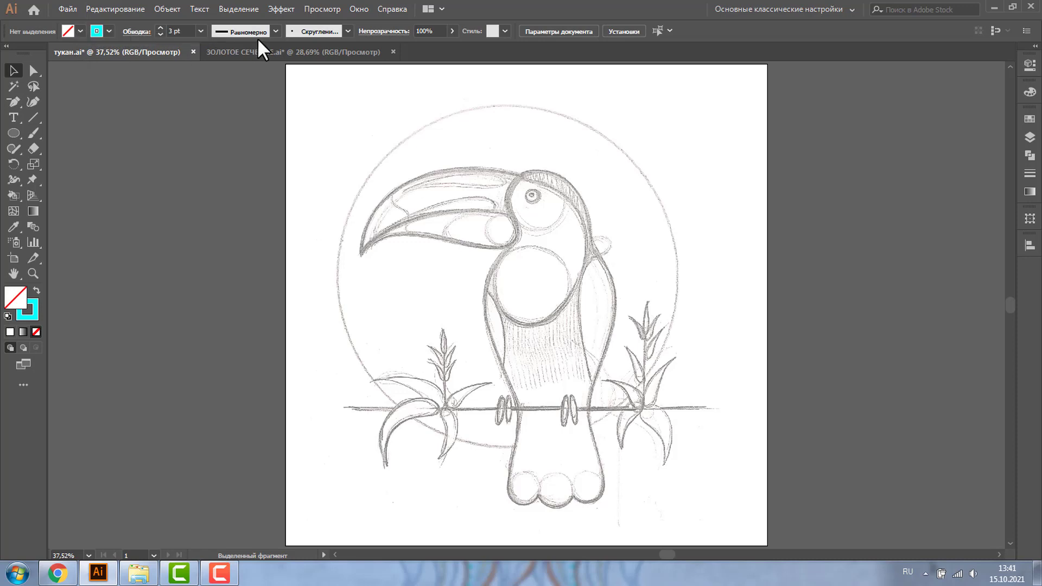
click(261, 52)
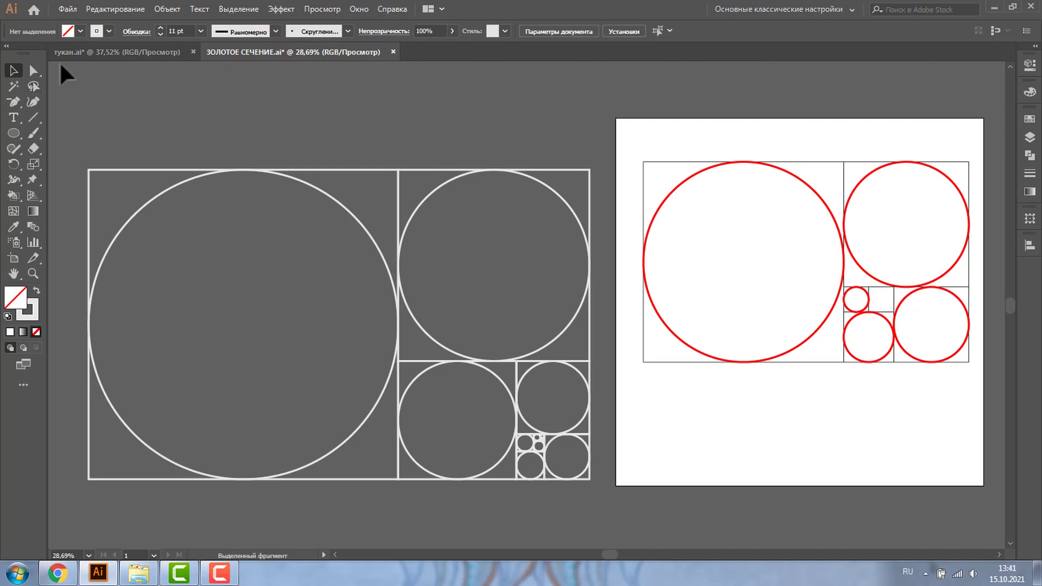
click(81, 52)
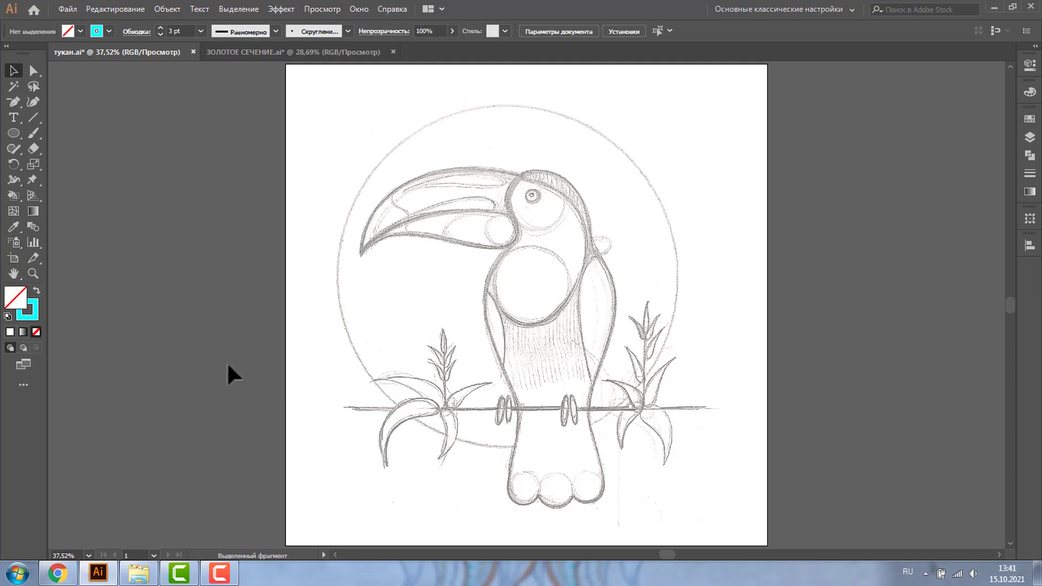
- Draw a large circle framing the head and beak with a 7 pt dark red stroke
key(l)
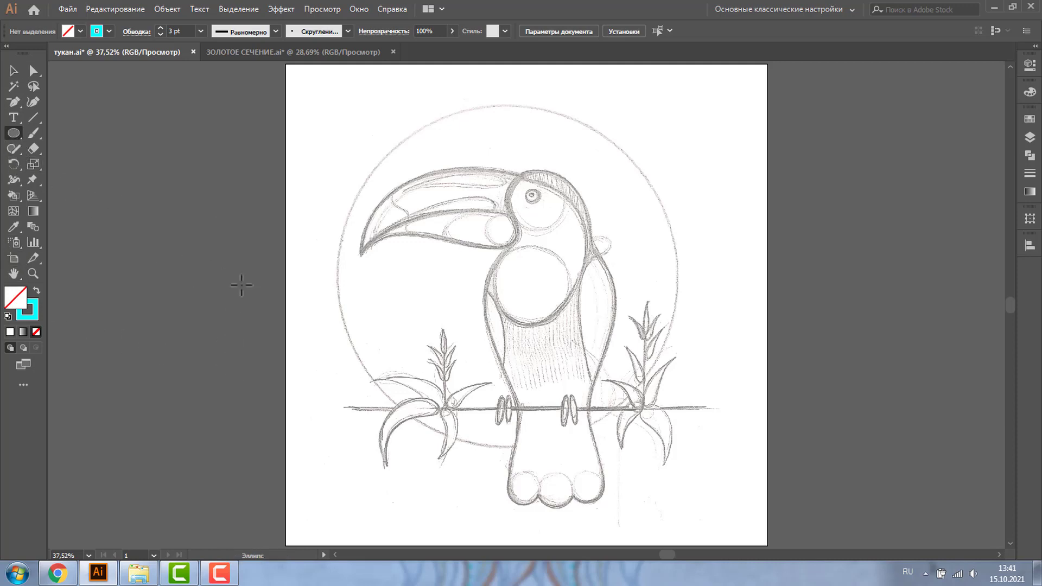
mouse_move(249, 269)
mouse_down()
mouse_move(494, 479)
mouse_move(596, 414)
mouse_move(600, 392)
mouse_move(614, 399)
mouse_up()
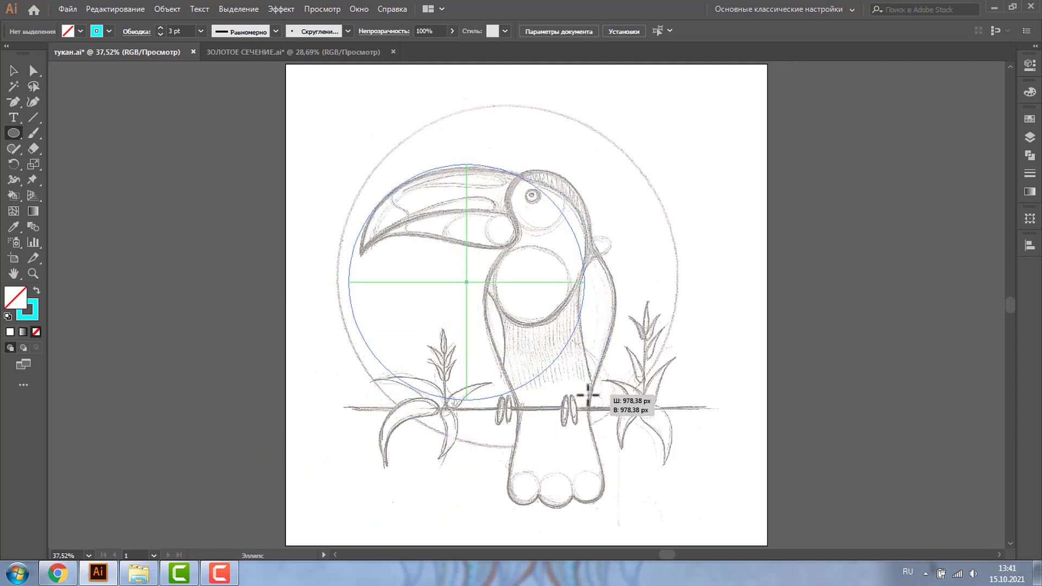
drag(614, 400, 588, 396)
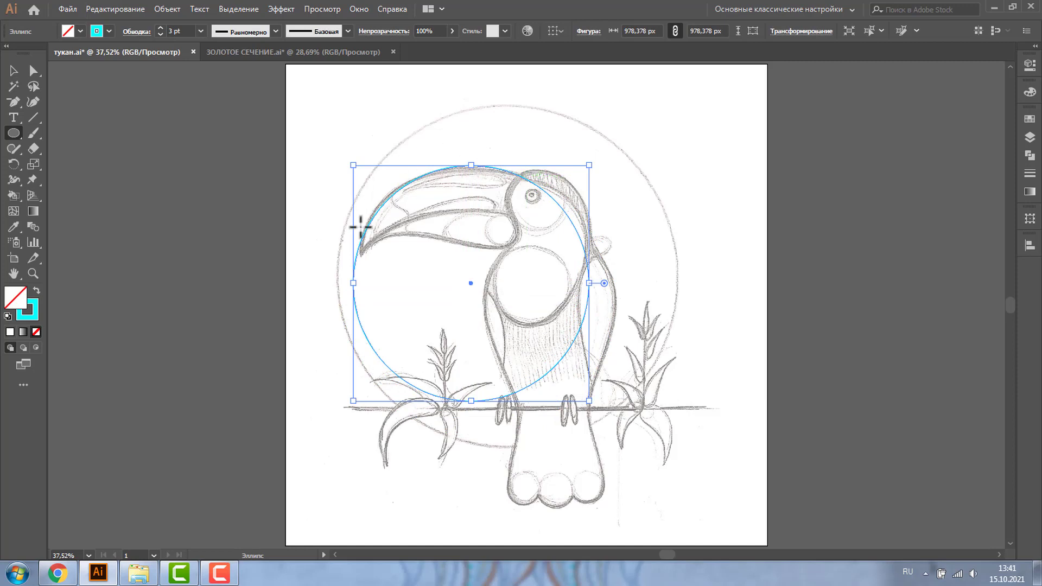
click(109, 31)
click(100, 53)
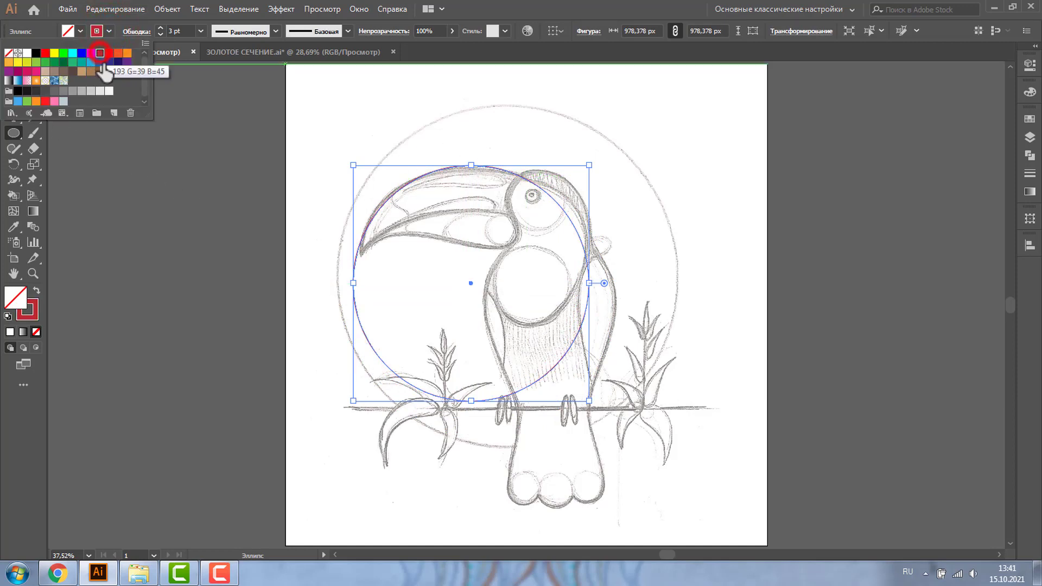
click(159, 28)
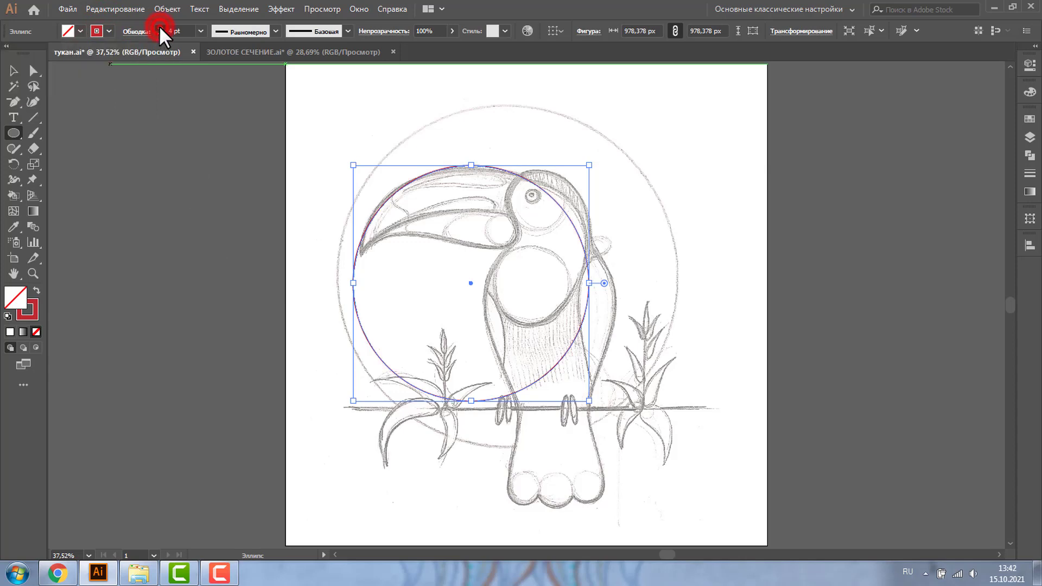
click(159, 28)
text(7)
- Deselect it and draw a smaller circle below the beak tip
click(11, 69)
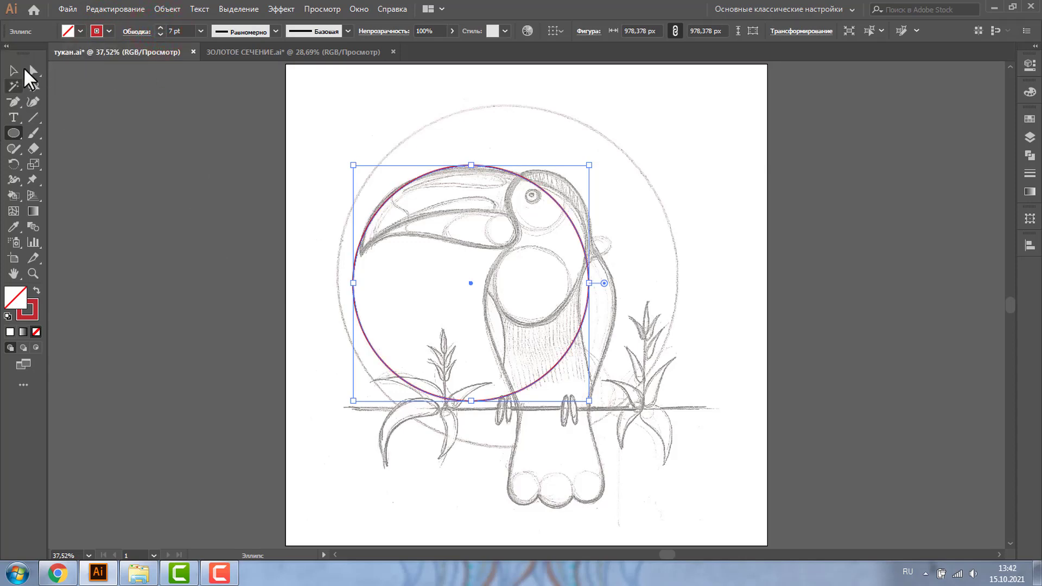
click(79, 185)
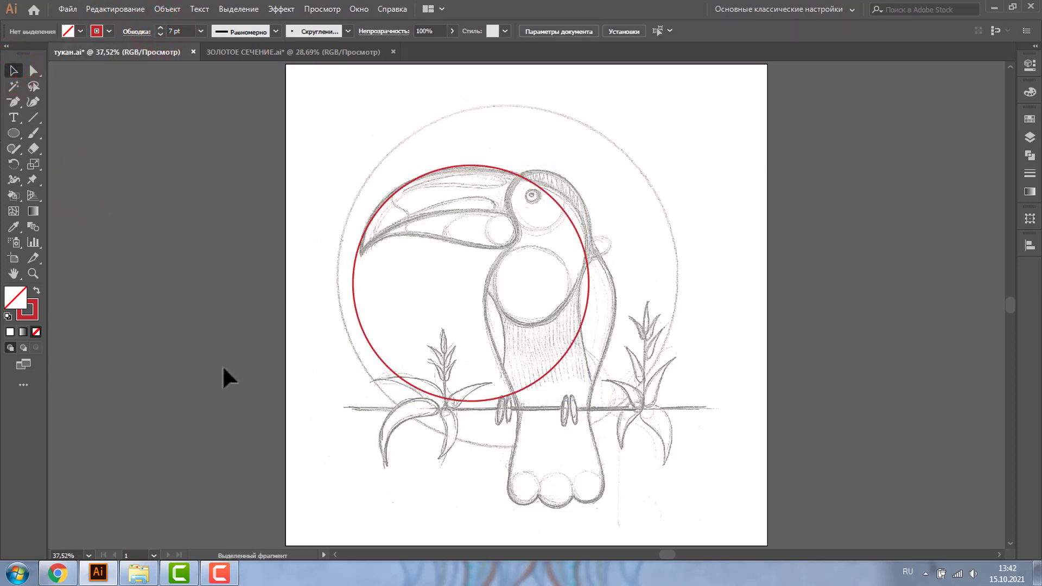
key(l)
mouse_move(226, 305)
mouse_down()
mouse_move(289, 371)
mouse_move(447, 358)
mouse_up()
- Copy the smaller circle, shrink it, and align it with the sketched beak base circle
click(13, 70)
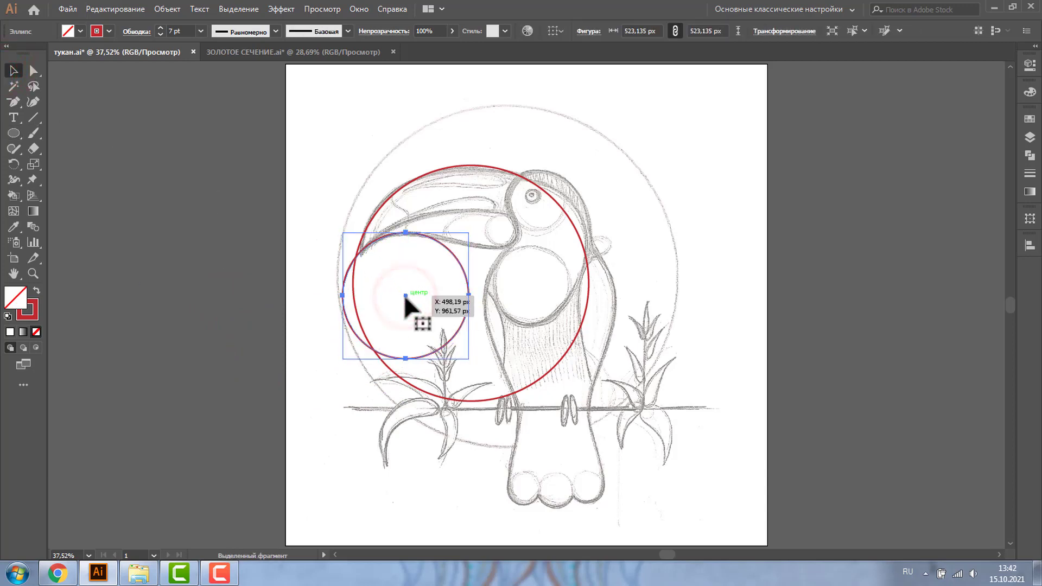
drag(403, 295, 444, 245)
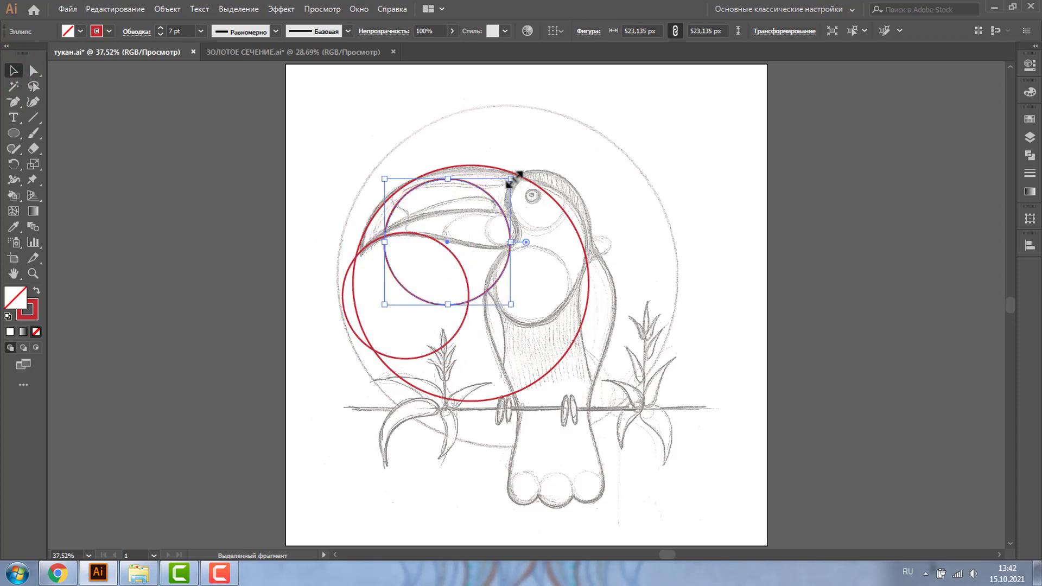
drag(510, 178, 424, 248)
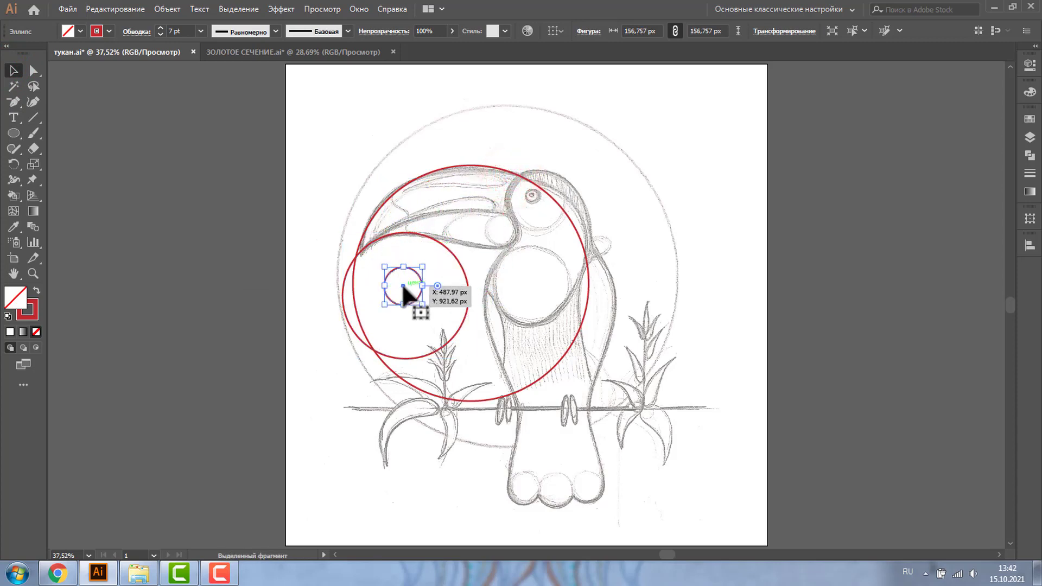
mouse_move(401, 283)
mouse_down()
mouse_move(497, 225)
mouse_move(520, 237)
mouse_up()
click(33, 274)
click(13, 70)
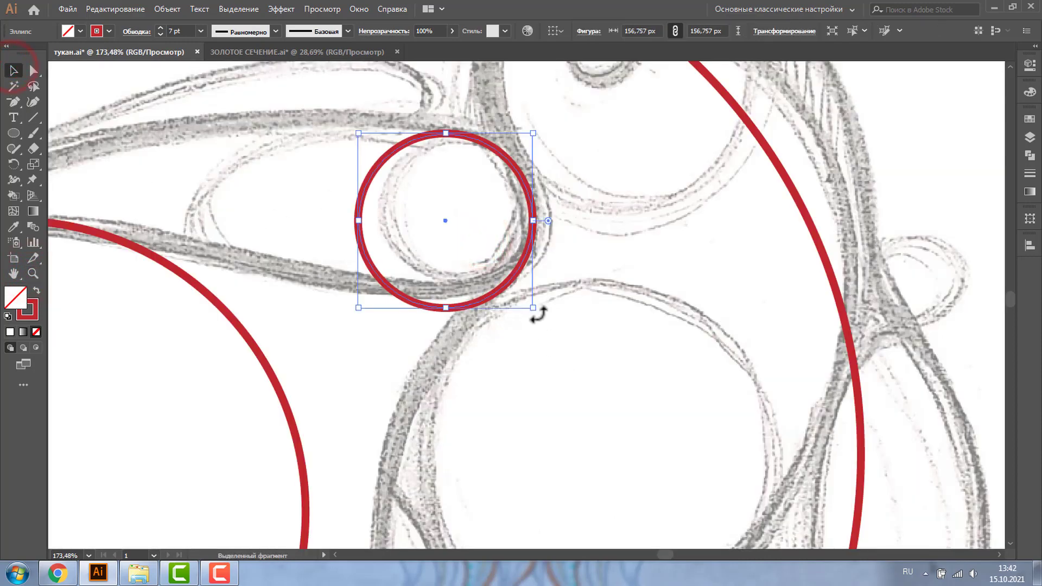
drag(450, 218, 454, 211)
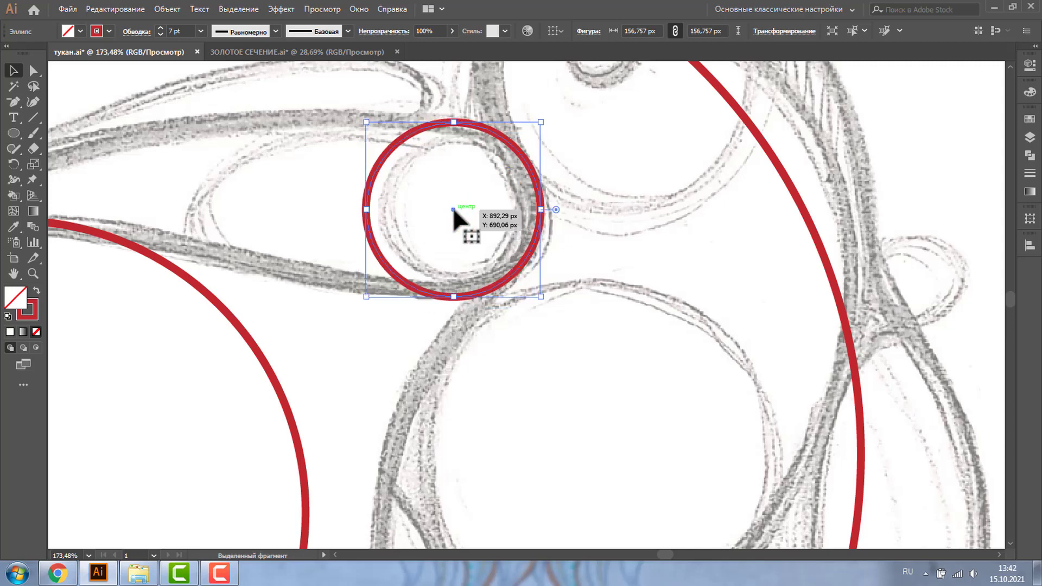
- Copy the small circle over the eye and enlarge it to cover the head
click(33, 273)
alt+click(442, 307)
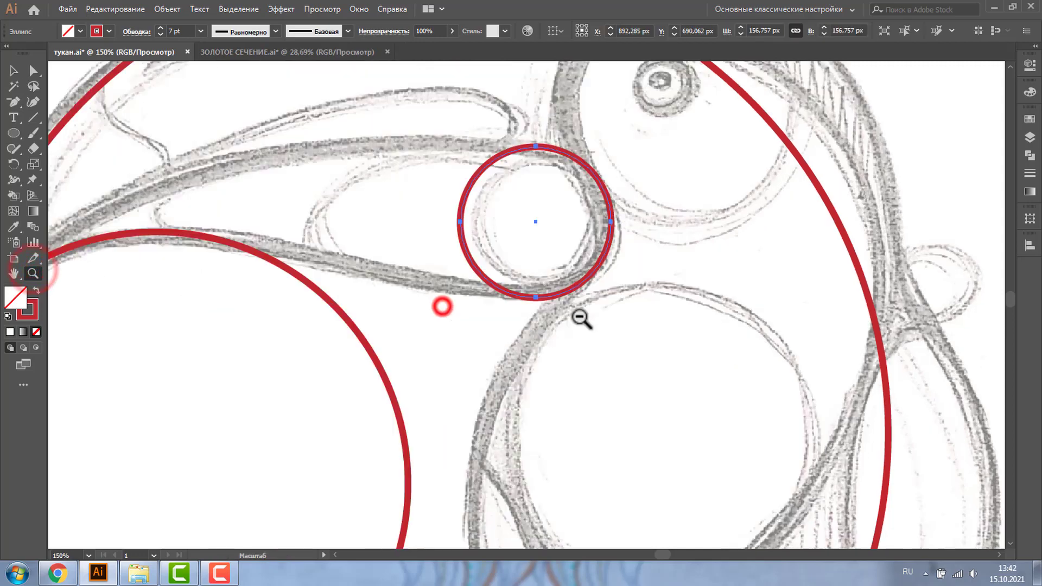
alt+click(577, 315)
alt+click(644, 328)
click(13, 70)
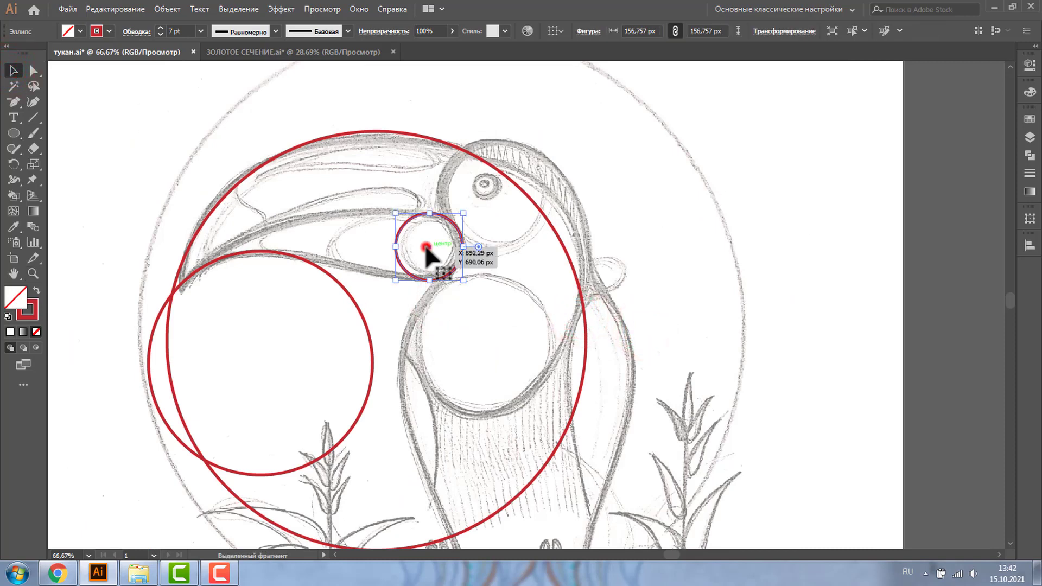
drag(426, 250, 482, 175)
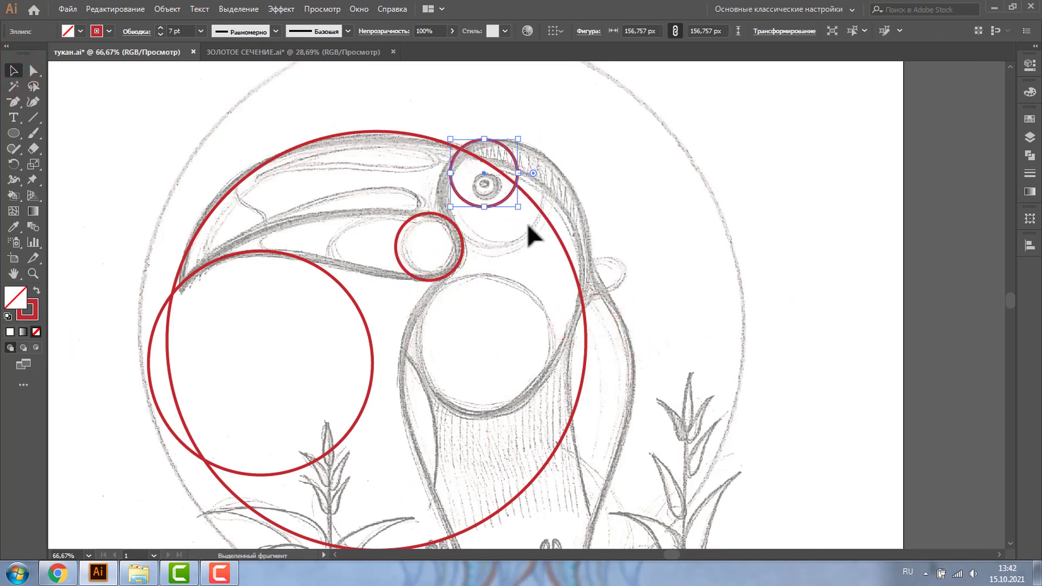
drag(518, 207, 551, 263)
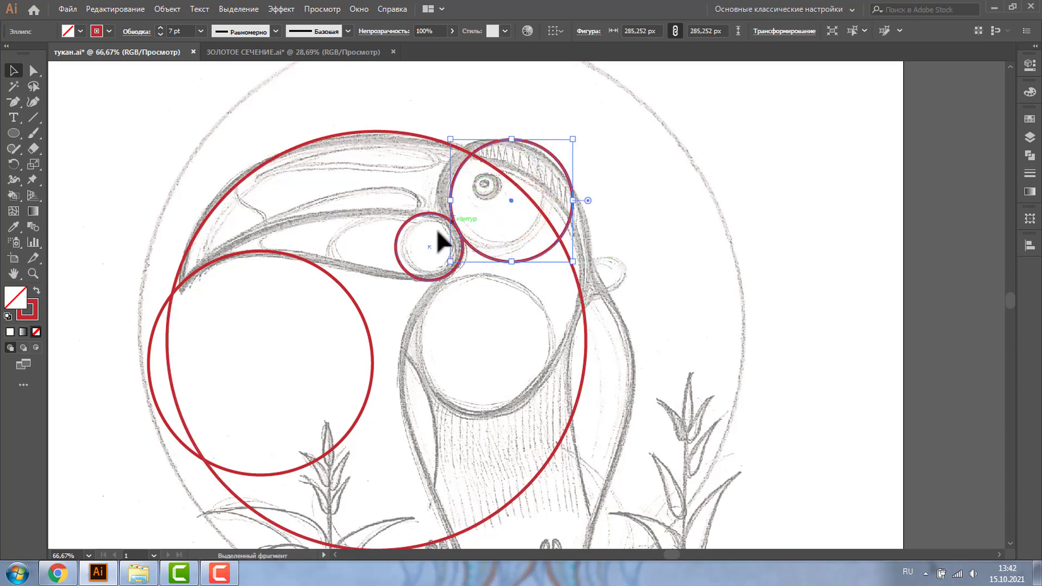
- Change the eye circle's stroke colour to dark navy
click(109, 31)
click(119, 63)
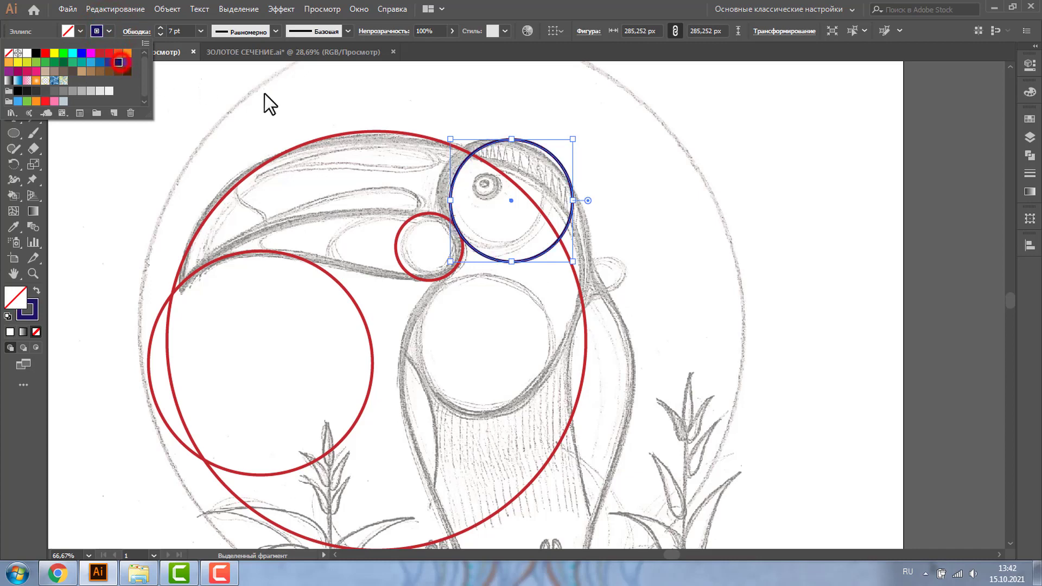
click(704, 123)
click(32, 271)
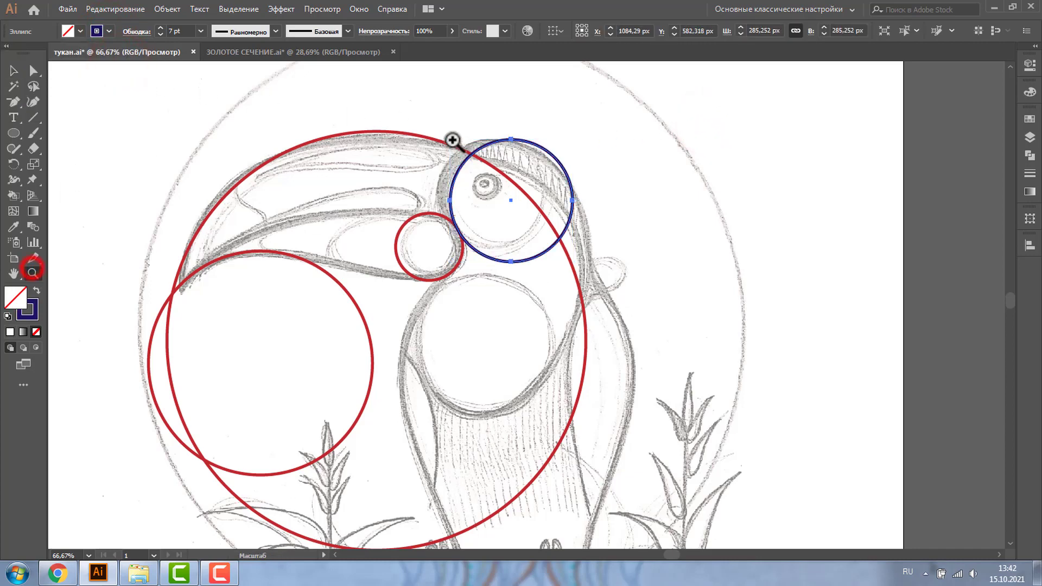
drag(418, 117, 643, 285)
click(10, 71)
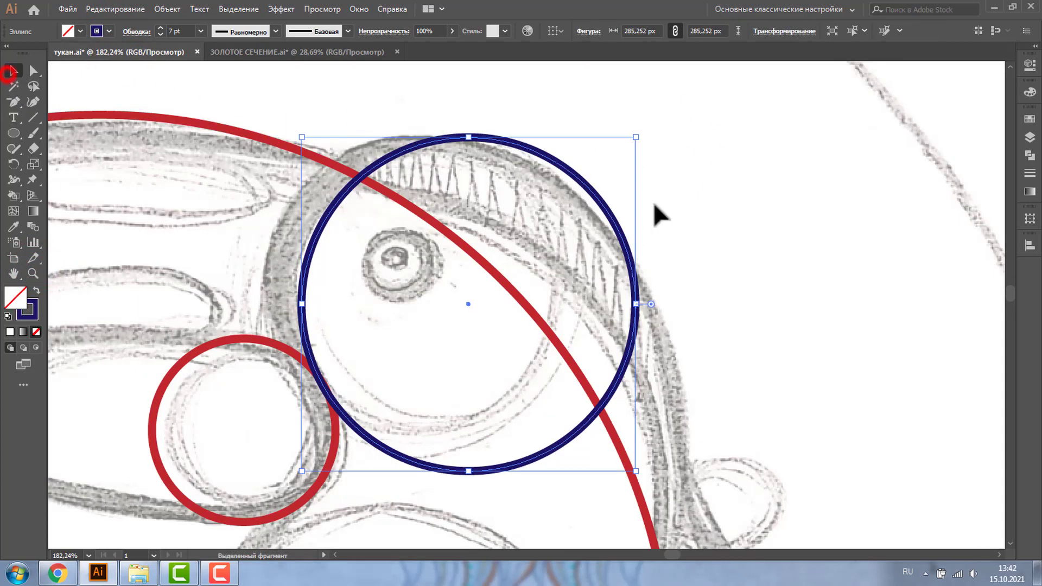
- Shrink and move the navy circle to fit the toucan's head outline
drag(636, 137, 603, 158)
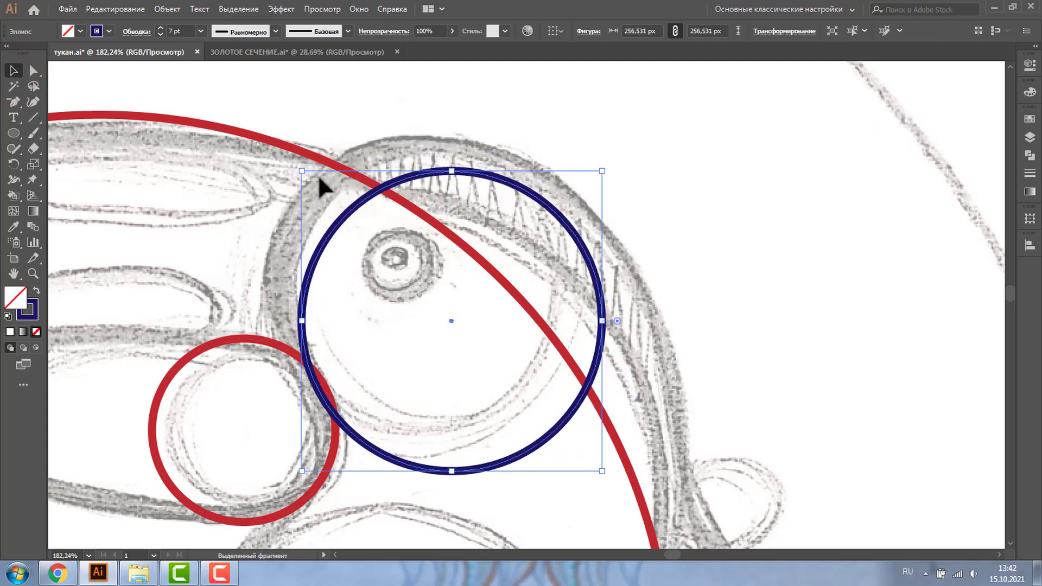
drag(411, 180, 394, 151)
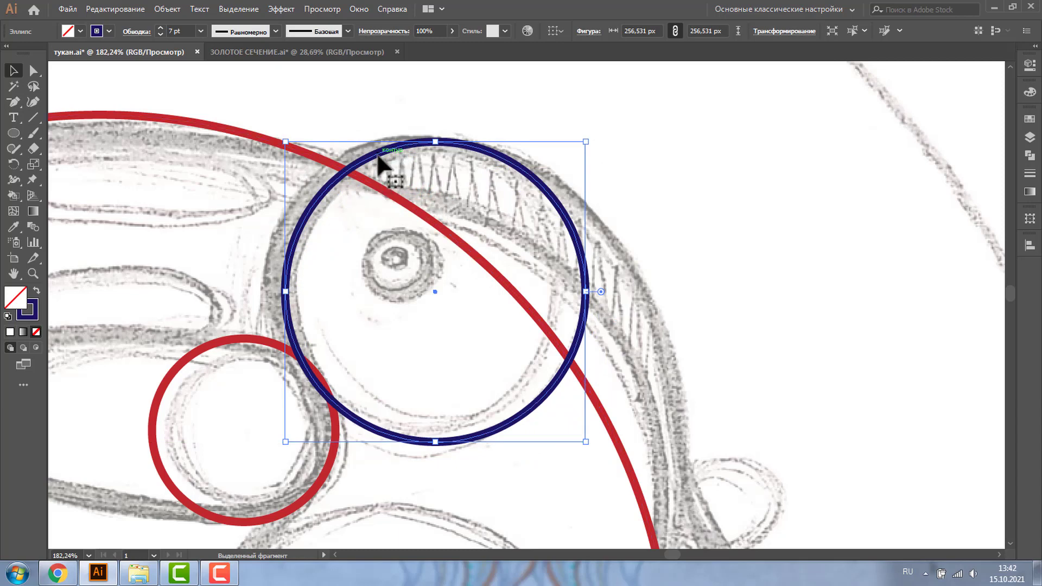
drag(377, 156, 368, 158)
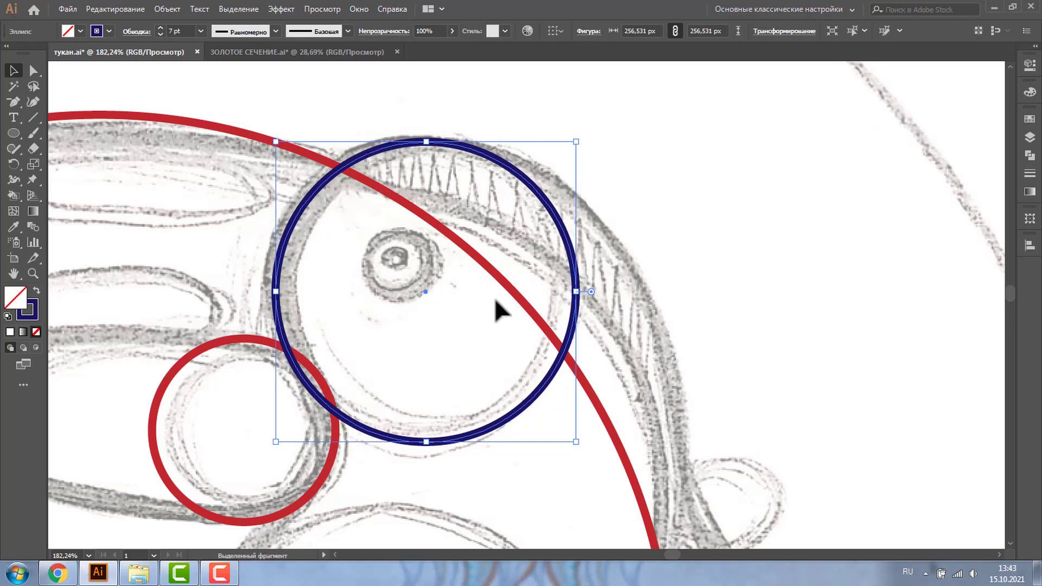
drag(276, 442, 276, 431)
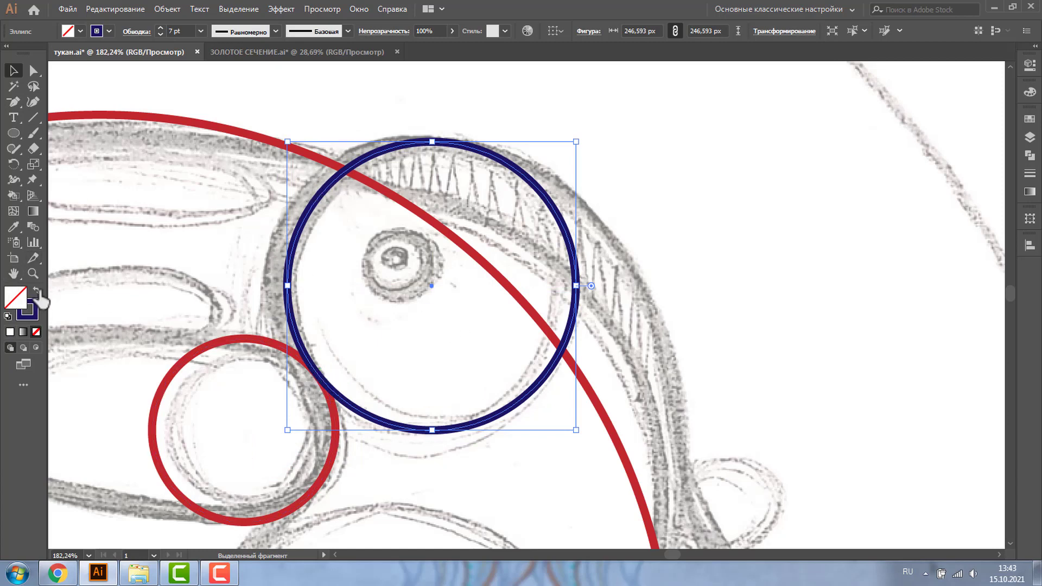
- Draw a new circle over the toucan's chest
double_click(14, 274)
key(l)
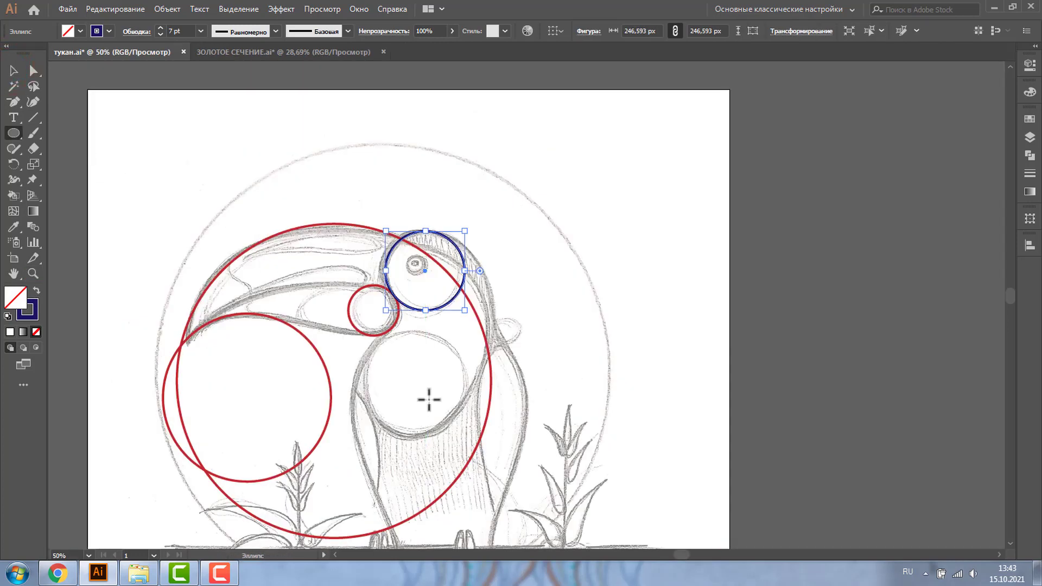
drag(382, 351, 470, 434)
click(33, 273)
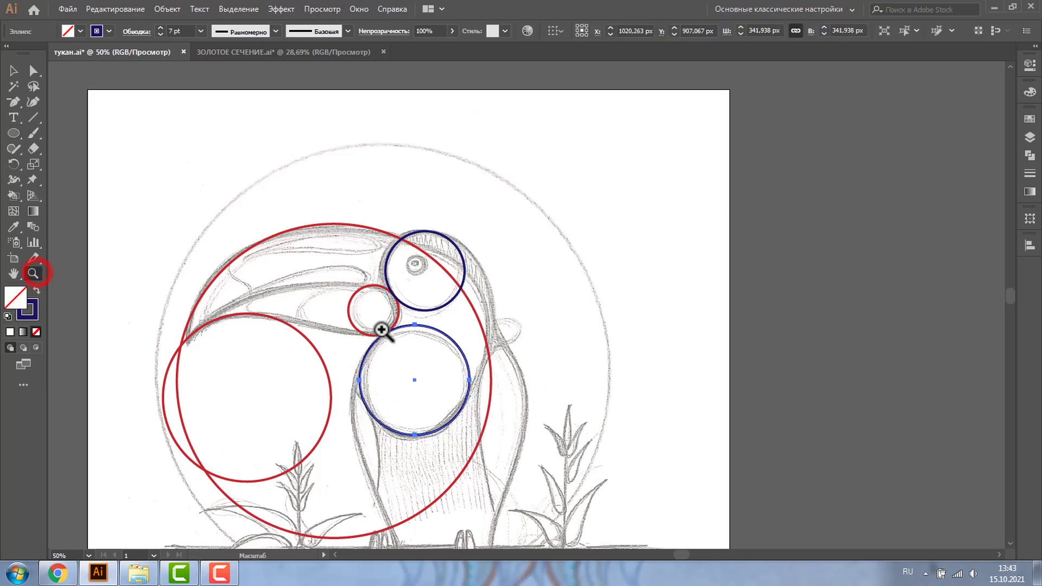
drag(367, 312, 472, 367)
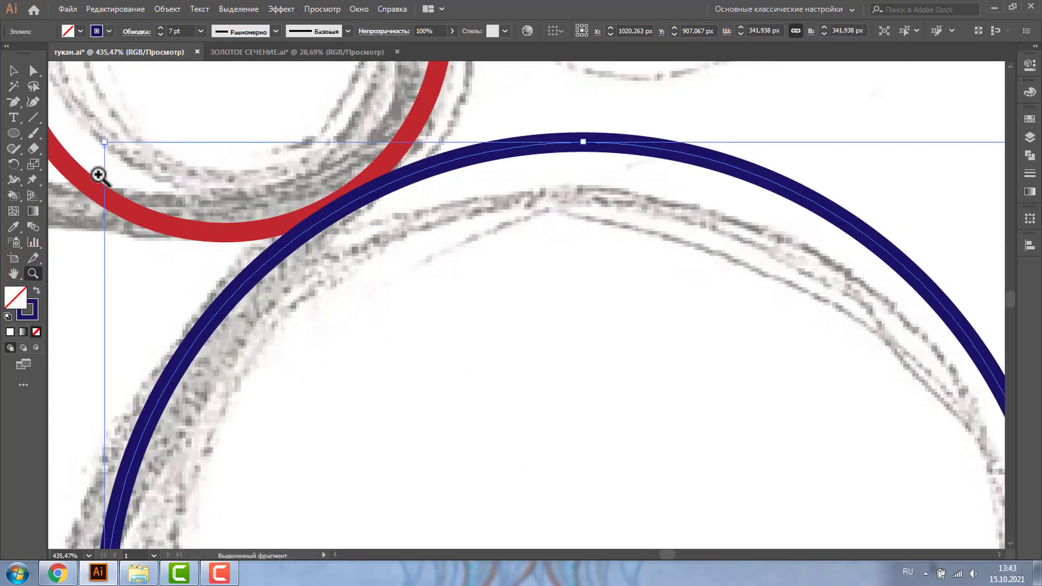
- In Outline view, nudge the chest circle up to touch the small circle
key(ctrl+y)
click(12, 69)
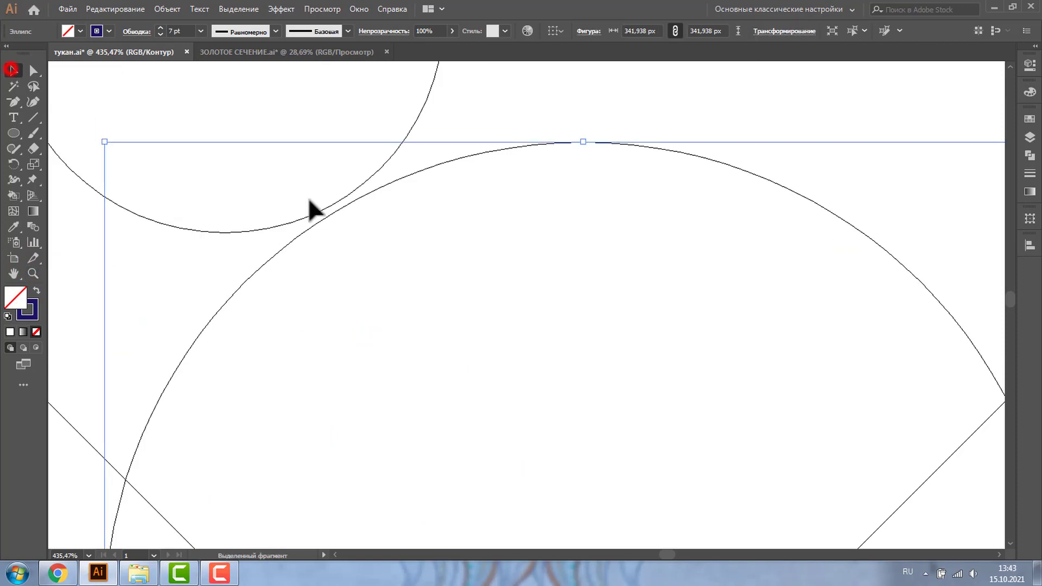
drag(377, 194, 367, 192)
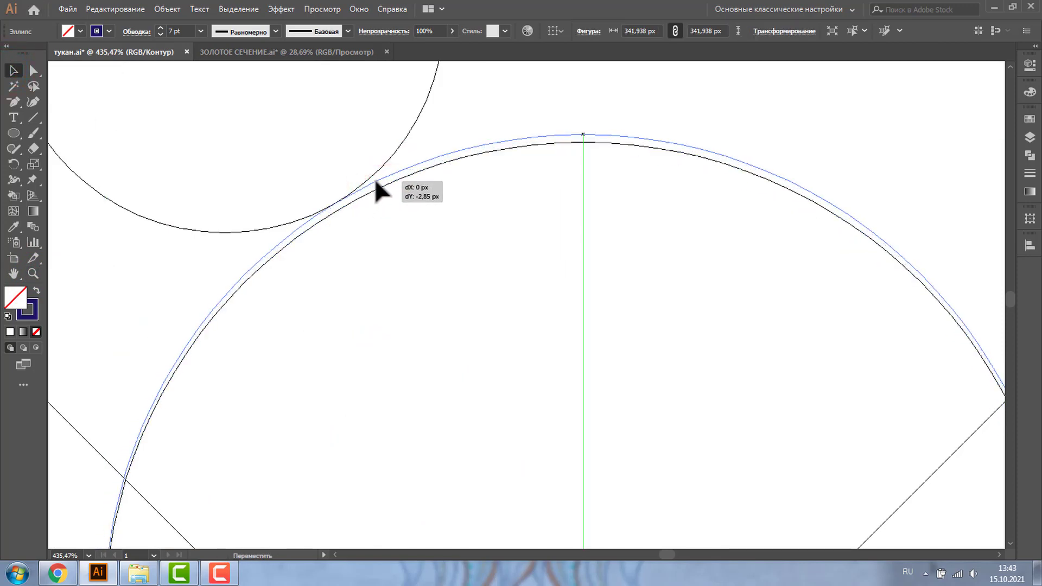
drag(367, 190, 380, 183)
key(ctrl+y)
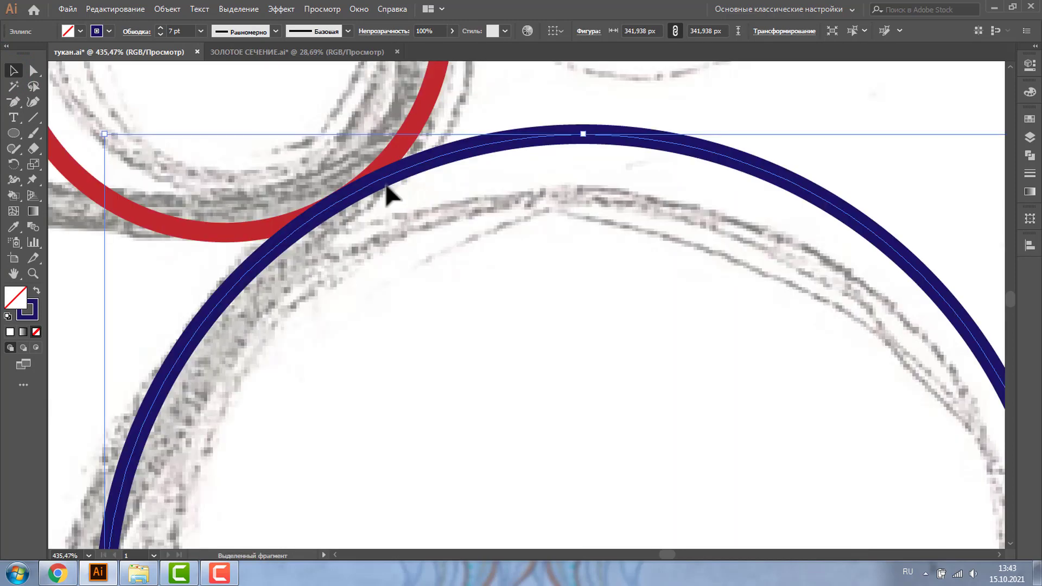
key(ctrl+minus)
key(ctrl+minus)
key(ctrl+minus)
key(ctrl+minus)
key(ctrl+minus)
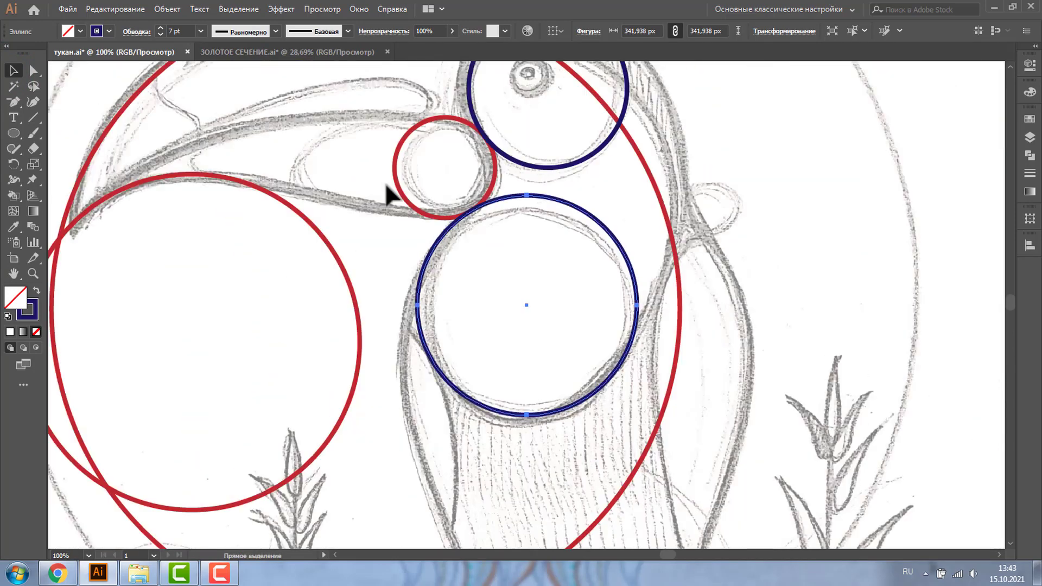
key(ctrl+minus)
key(ctrl+minus)
click(11, 67)
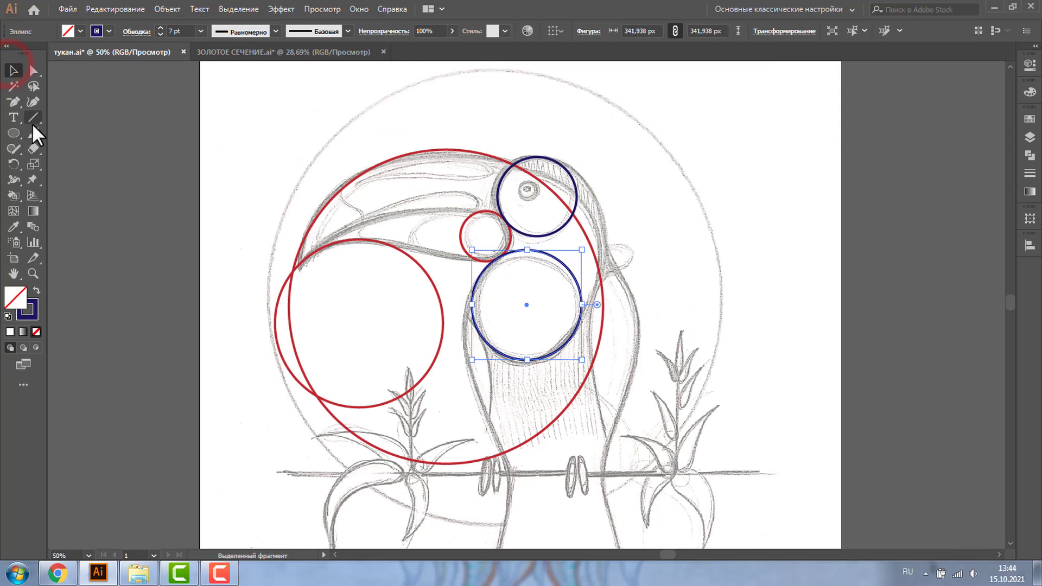
- Draw an arc with the Arc tool, then rotate and move it onto the toucan's back
click(31, 115)
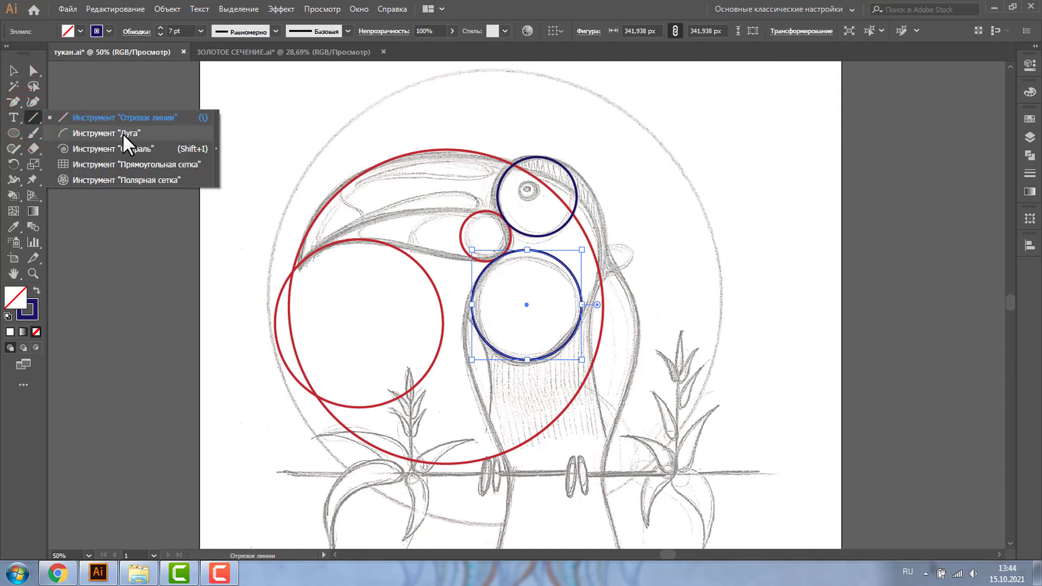
click(123, 132)
mouse_move(316, 174)
mouse_down()
mouse_move(436, 307)
mouse_move(449, 305)
mouse_up()
click(8, 70)
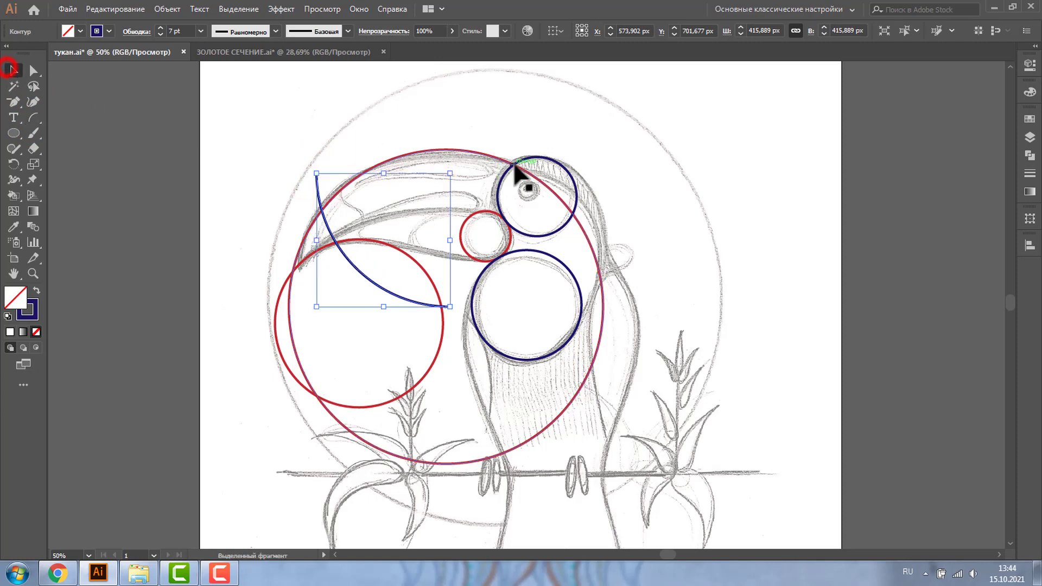
drag(455, 169, 158, 225)
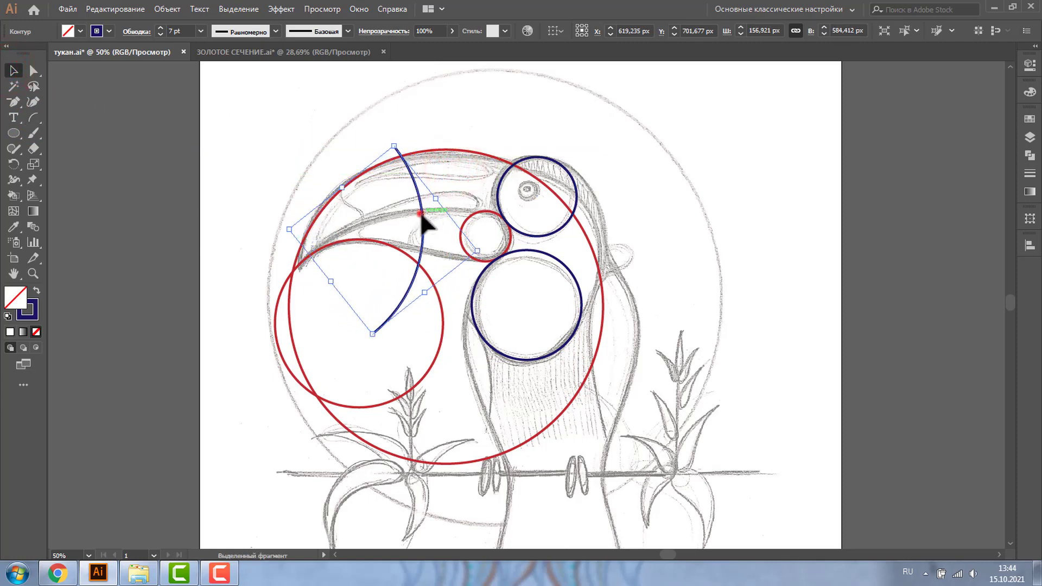
drag(421, 215, 607, 230)
drag(673, 263, 668, 233)
- Shrink the arc to fit the neck, colour it green, and shift it along the head
click(33, 273)
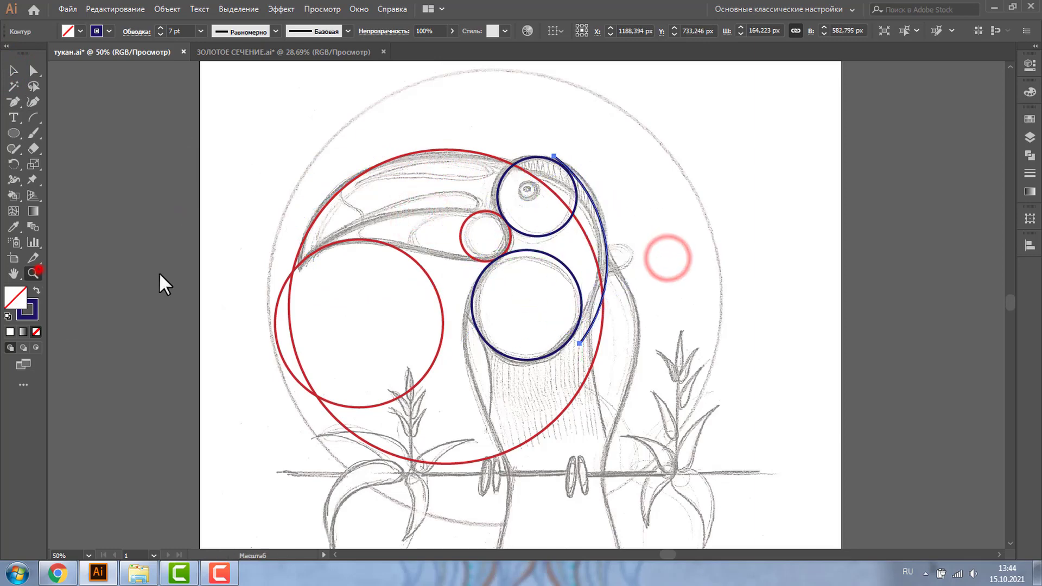
click(503, 144)
click(12, 70)
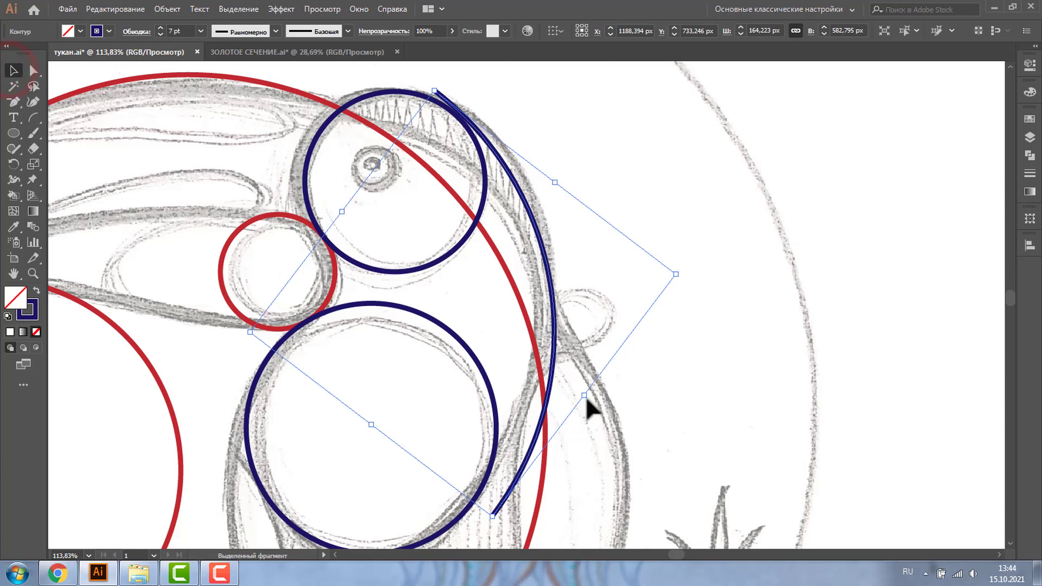
drag(585, 397, 572, 386)
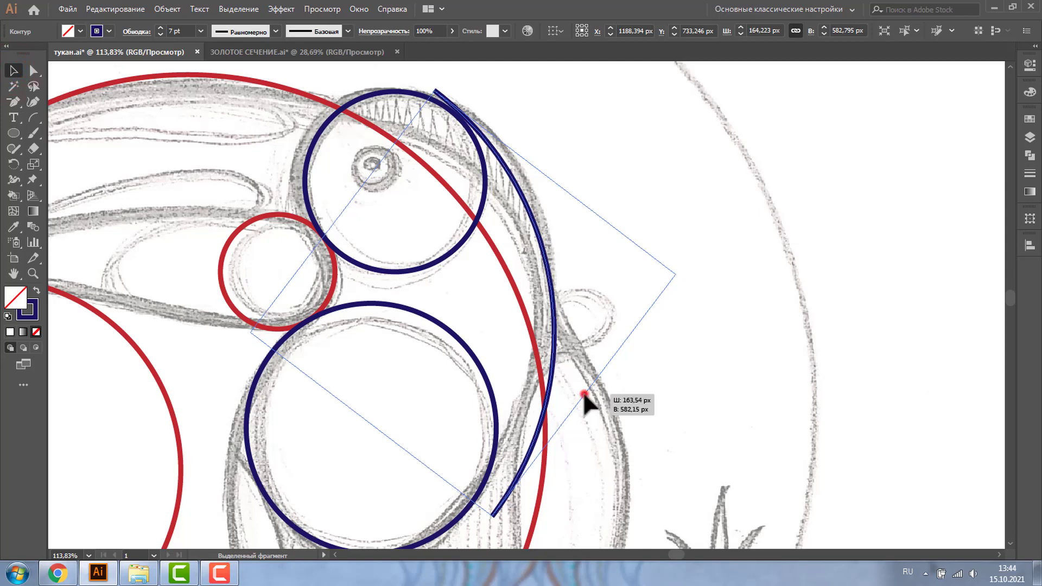
click(110, 30)
click(63, 53)
click(658, 187)
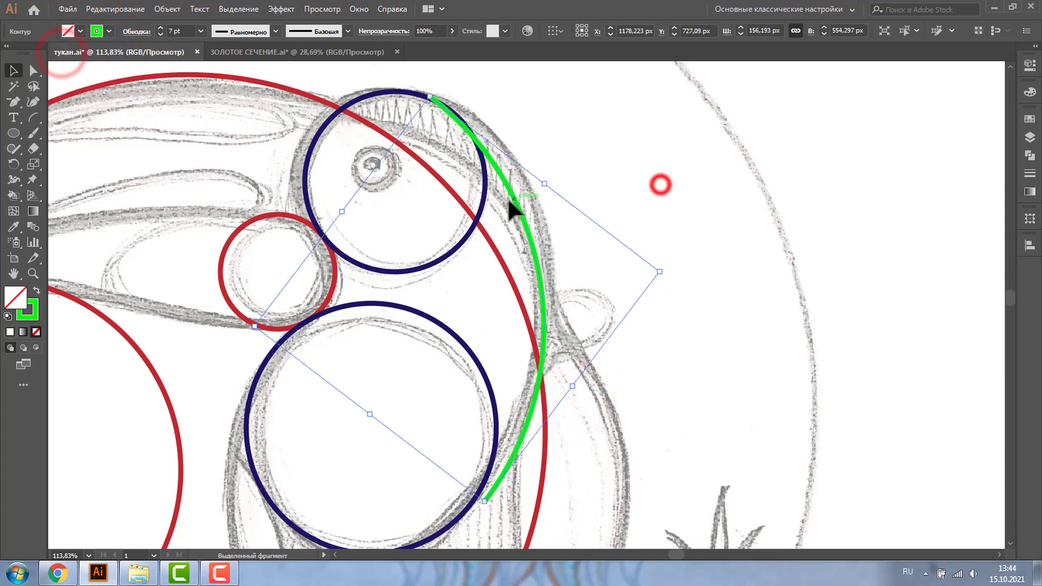
drag(512, 201, 526, 181)
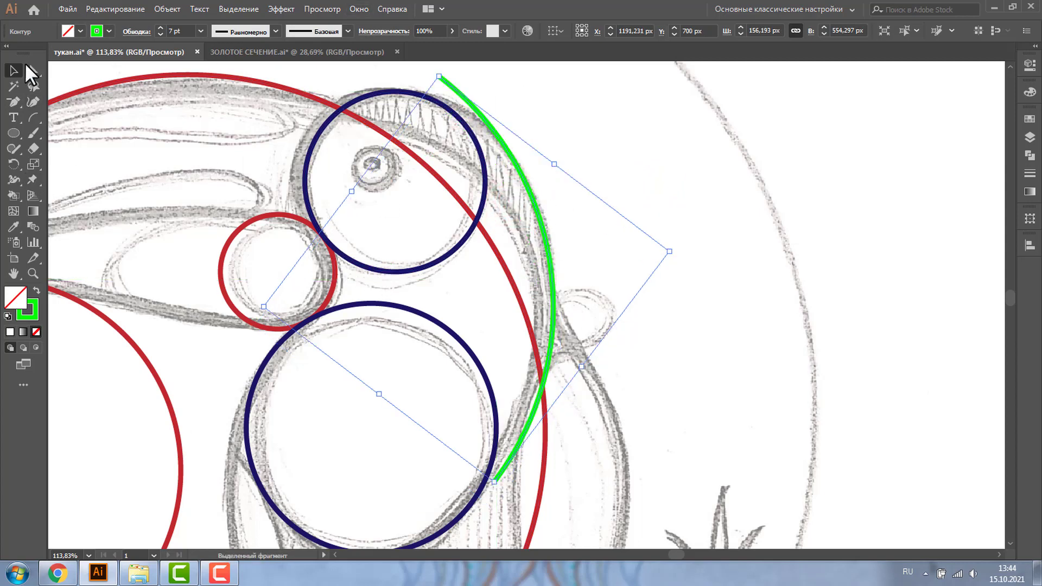
- Reshape the green arc's anchors so it runs from the head top to the chest circle
click(33, 71)
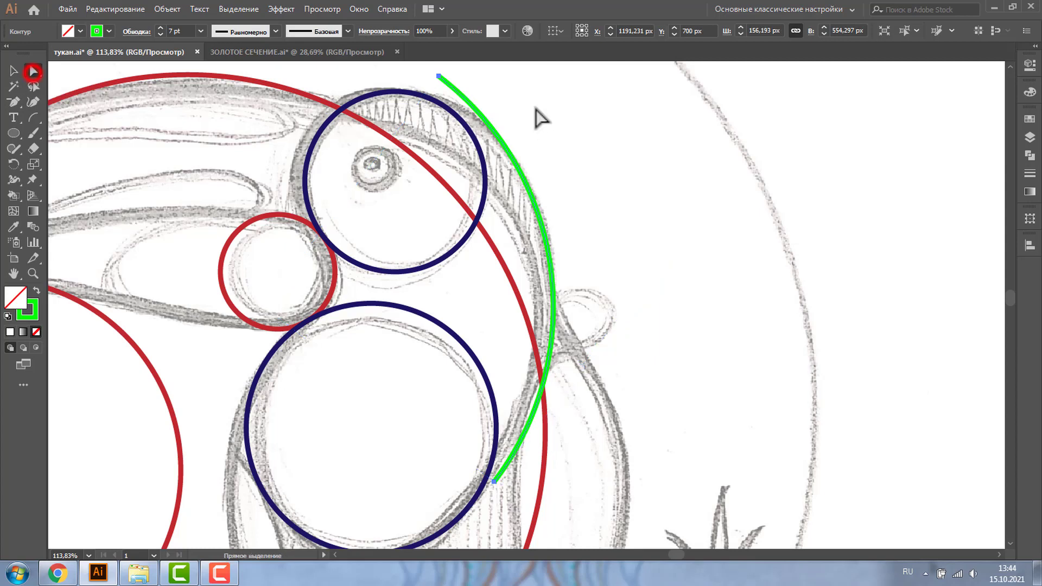
click(437, 76)
drag(437, 76, 414, 94)
drag(541, 188, 584, 127)
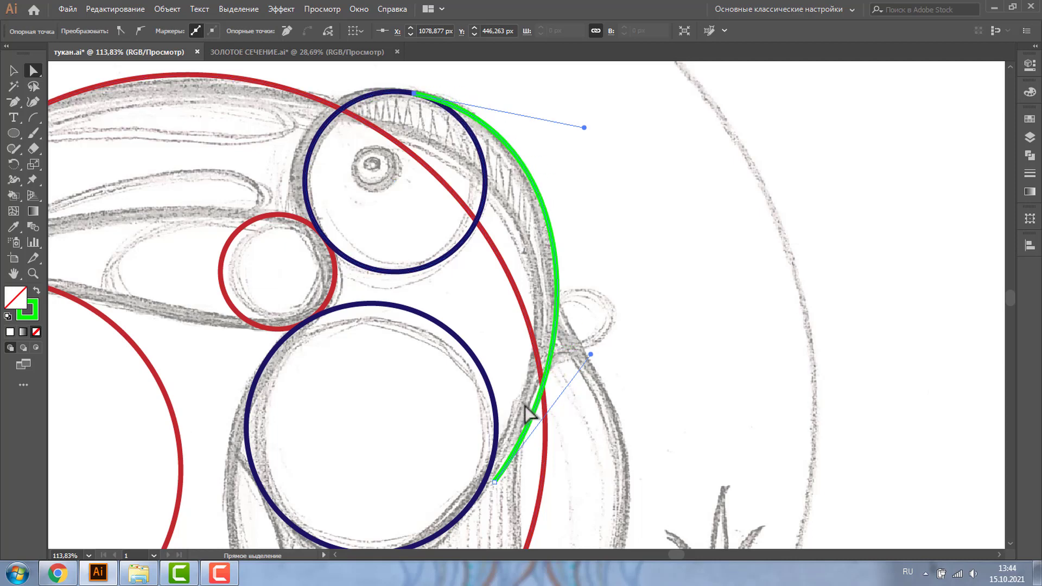
scroll(492, 393, down, 3)
drag(492, 390, 459, 428)
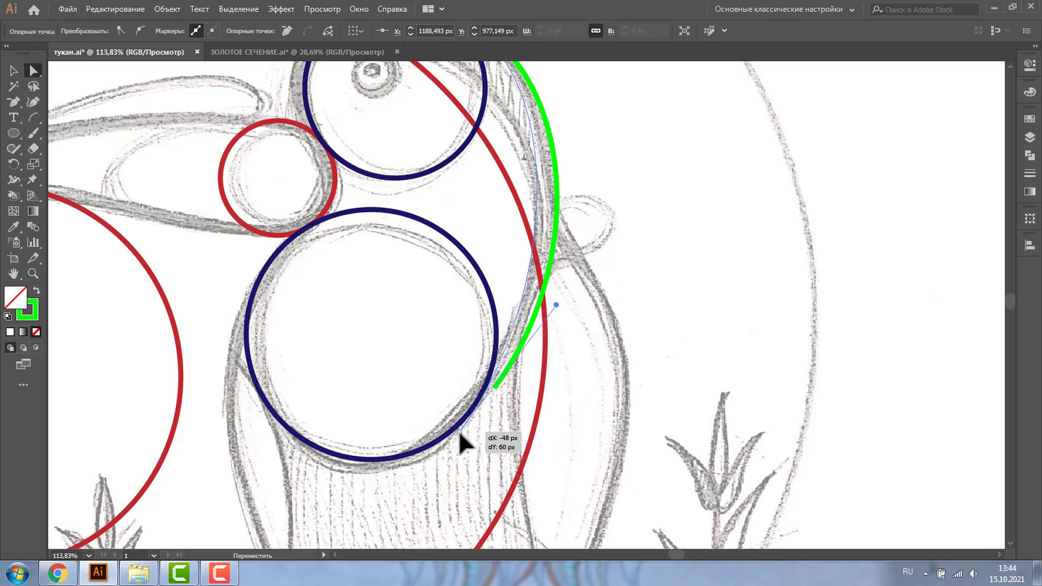
drag(458, 427, 454, 428)
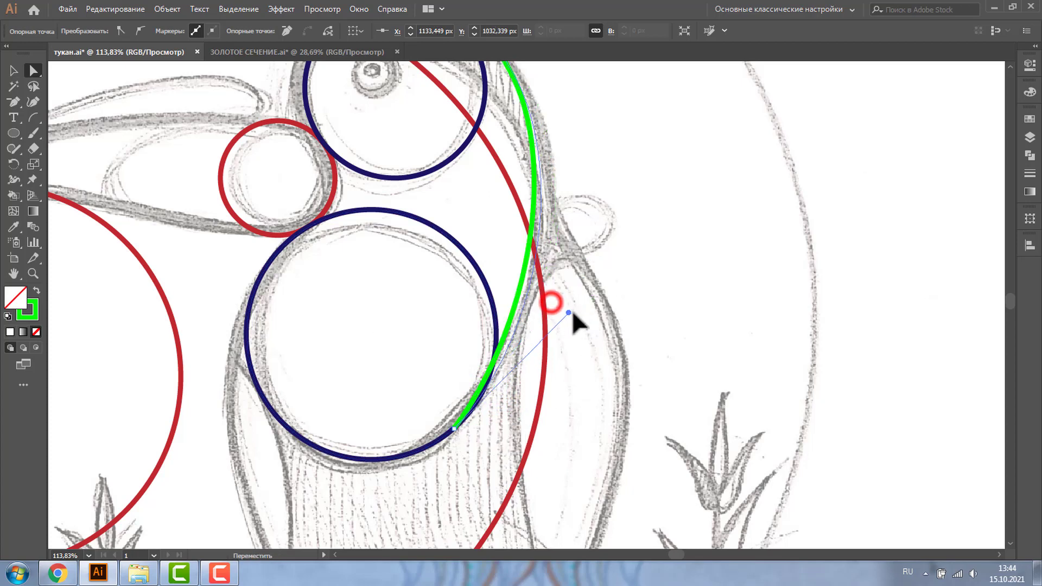
drag(572, 314, 574, 310)
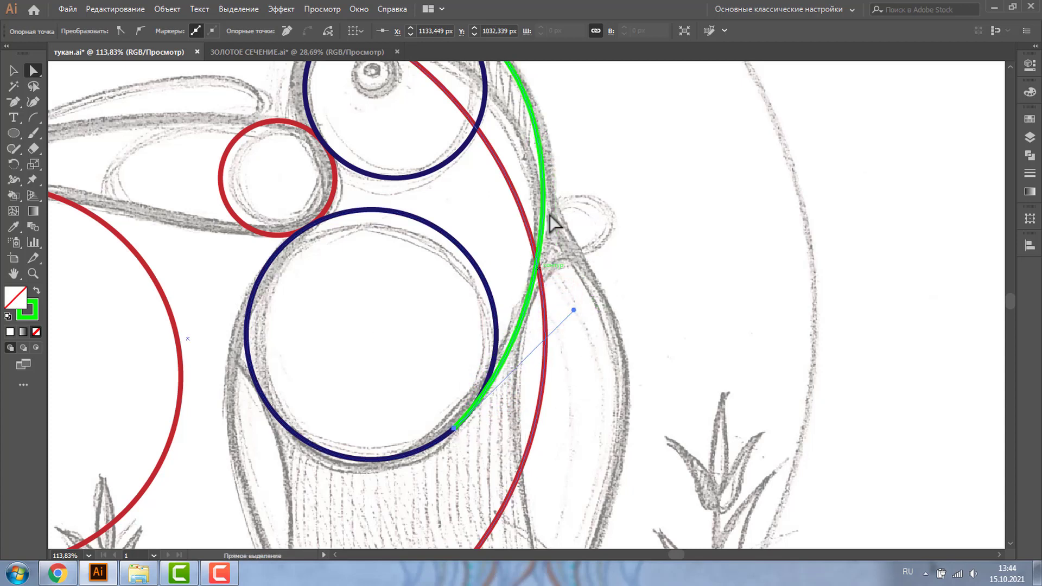
drag(573, 310, 594, 279)
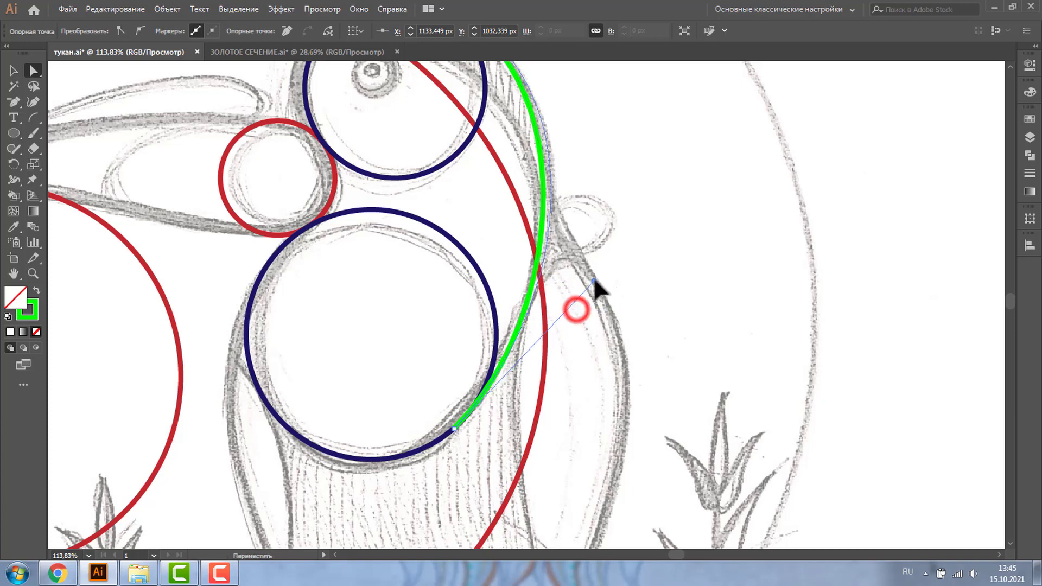
- Alt-drag a copy of the small red circle down below the perch
click(1010, 67)
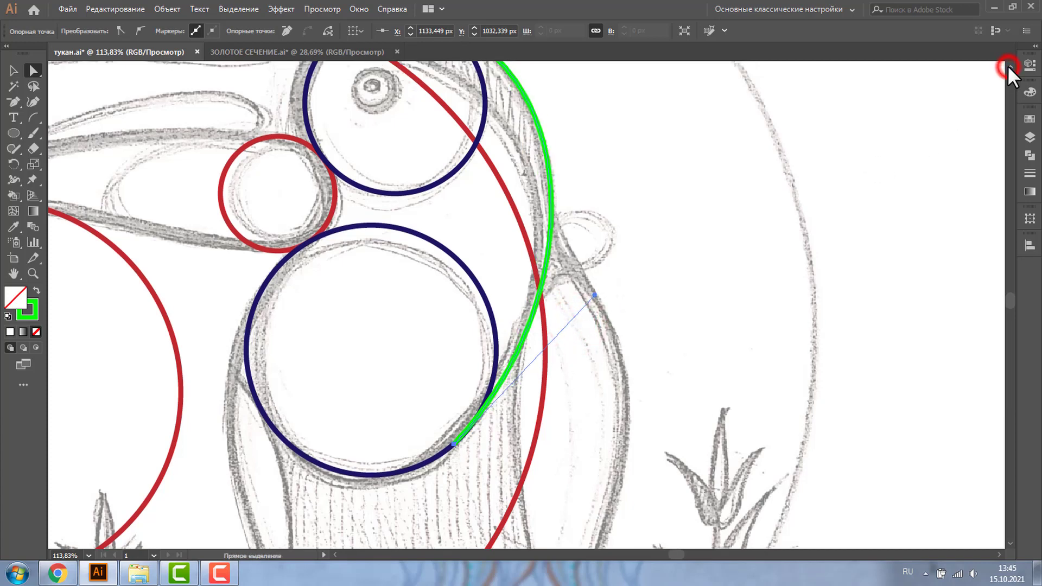
click(31, 275)
alt+click(478, 341)
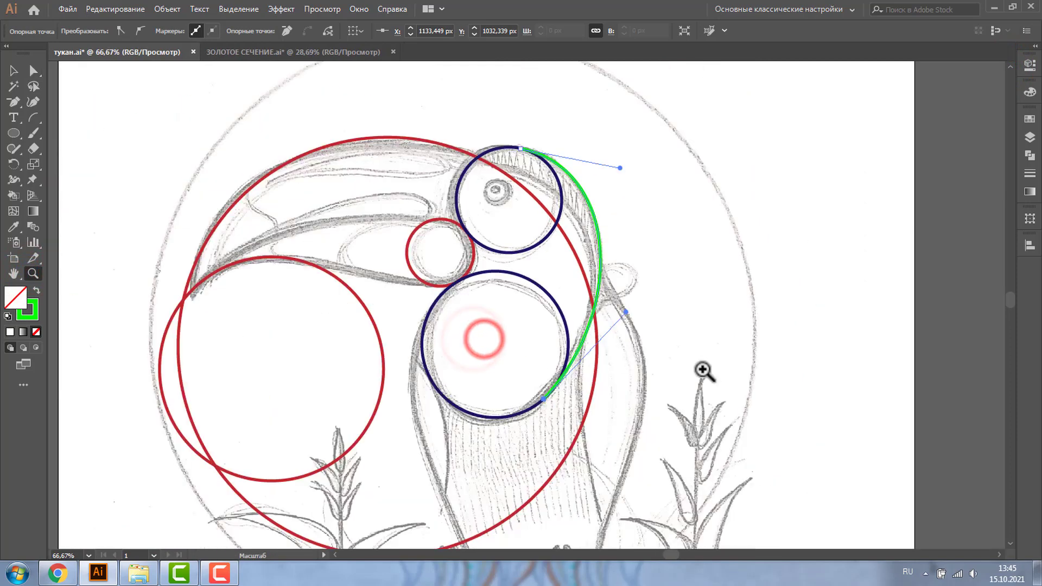
key(ctrl+minus)
click(14, 70)
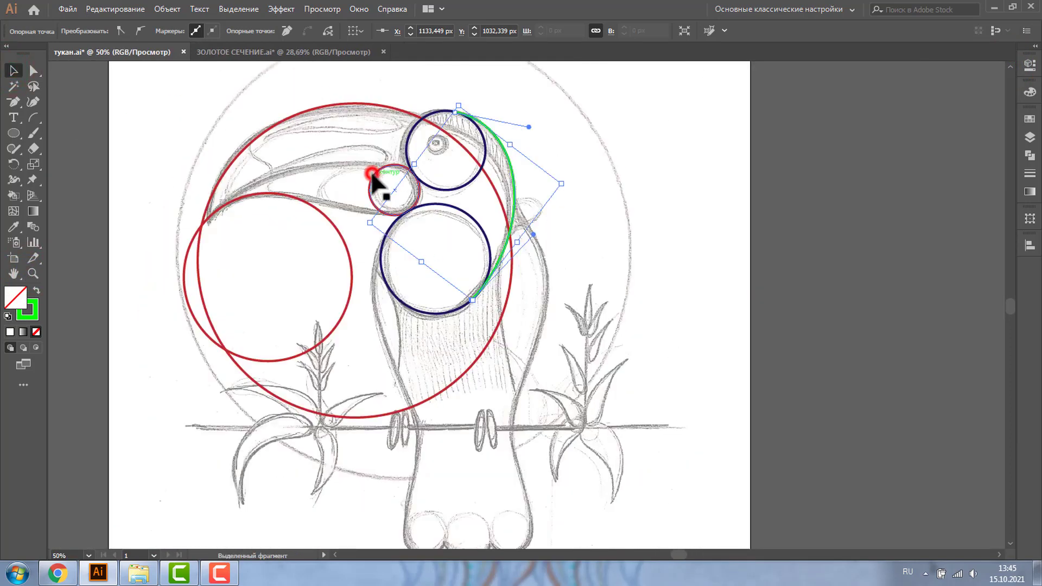
drag(372, 175, 414, 473)
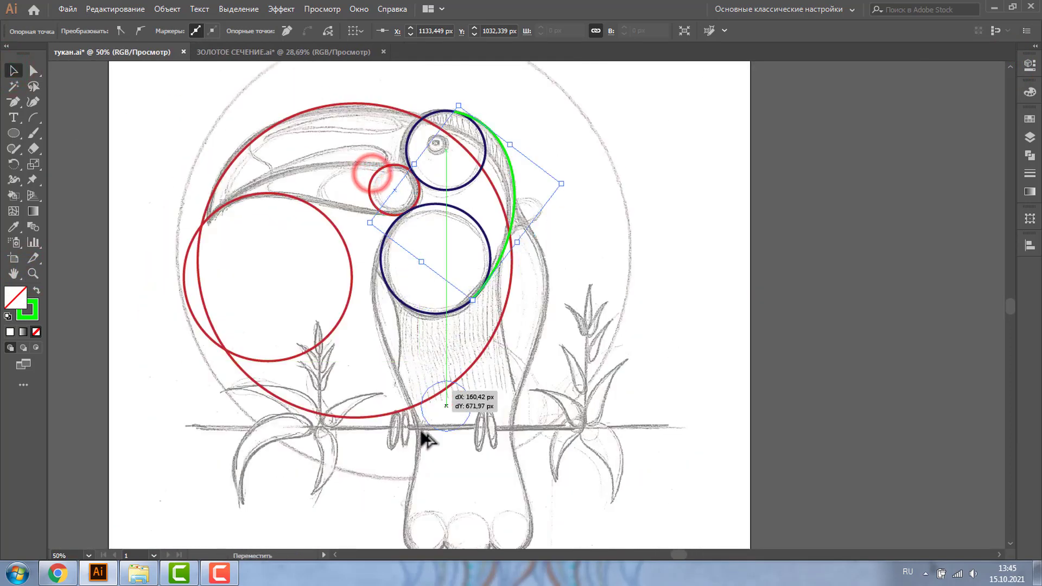
- Move the copied circle onto the leftmost toe and scale it to 135.26 px
click(1011, 543)
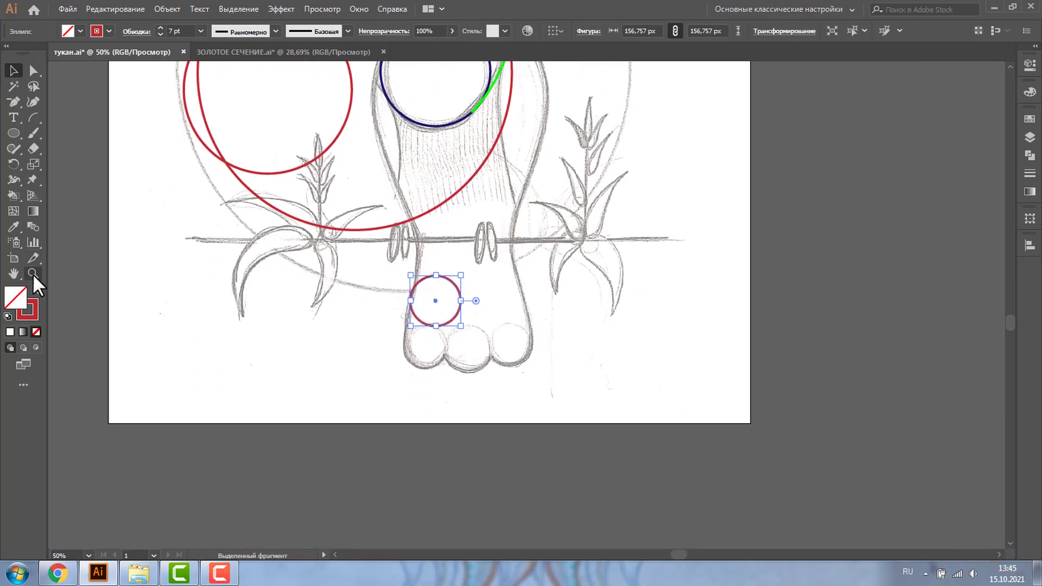
click(32, 274)
drag(369, 227, 637, 470)
click(12, 71)
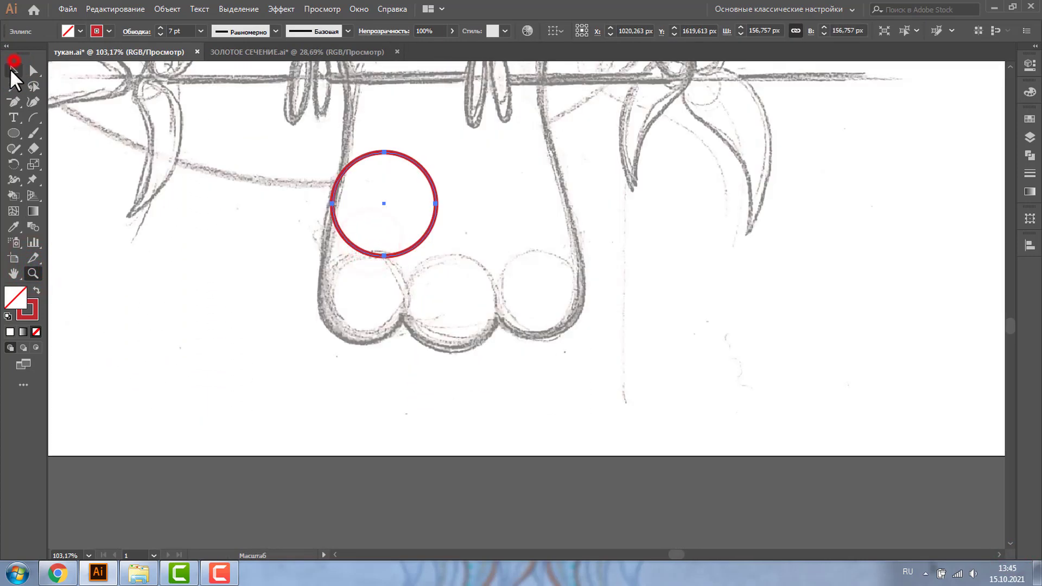
click(12, 71)
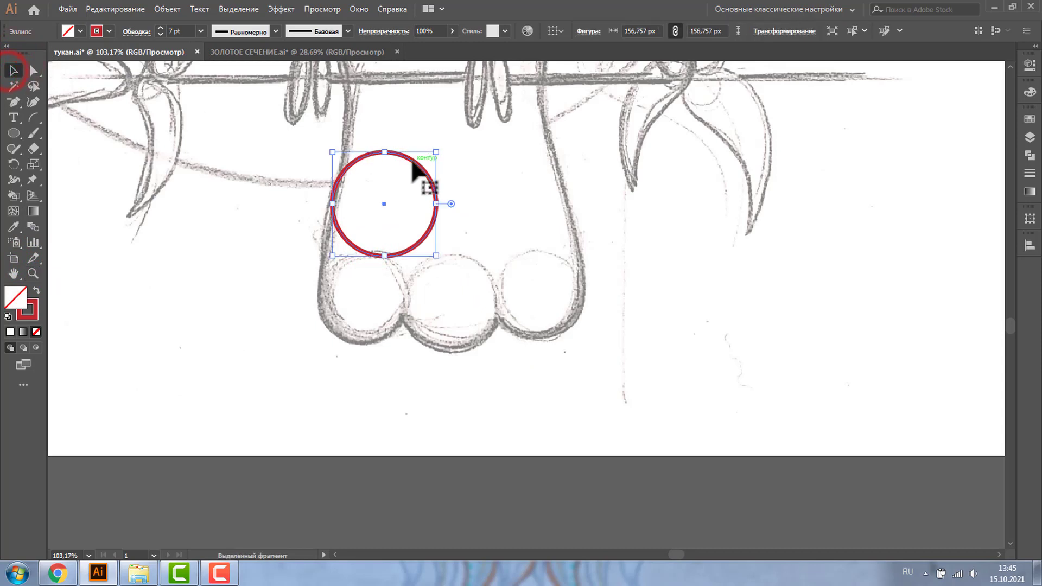
mouse_move(412, 161)
mouse_down()
mouse_move(394, 254)
mouse_move(408, 252)
mouse_up()
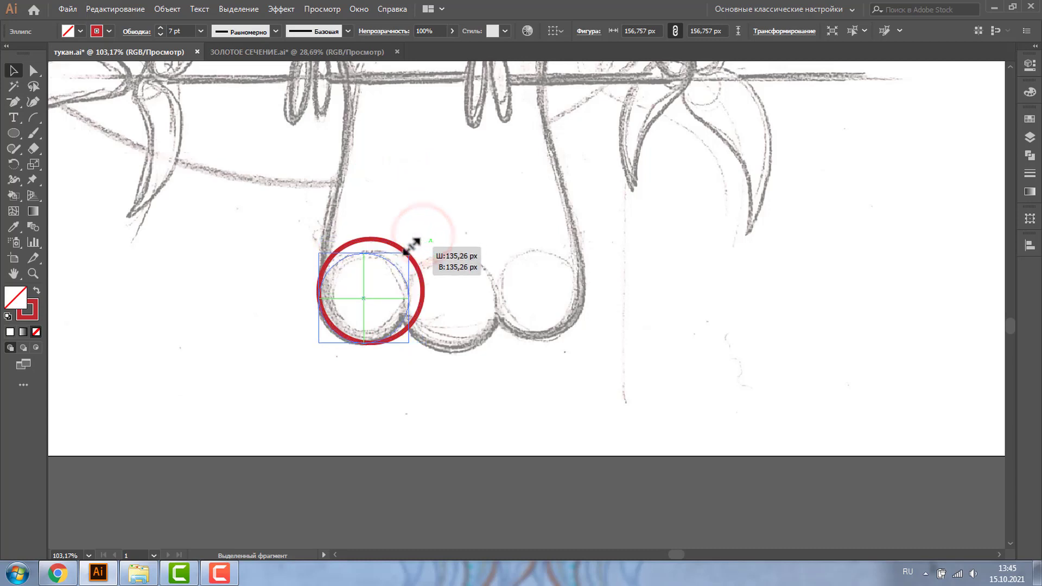
drag(371, 320, 460, 305)
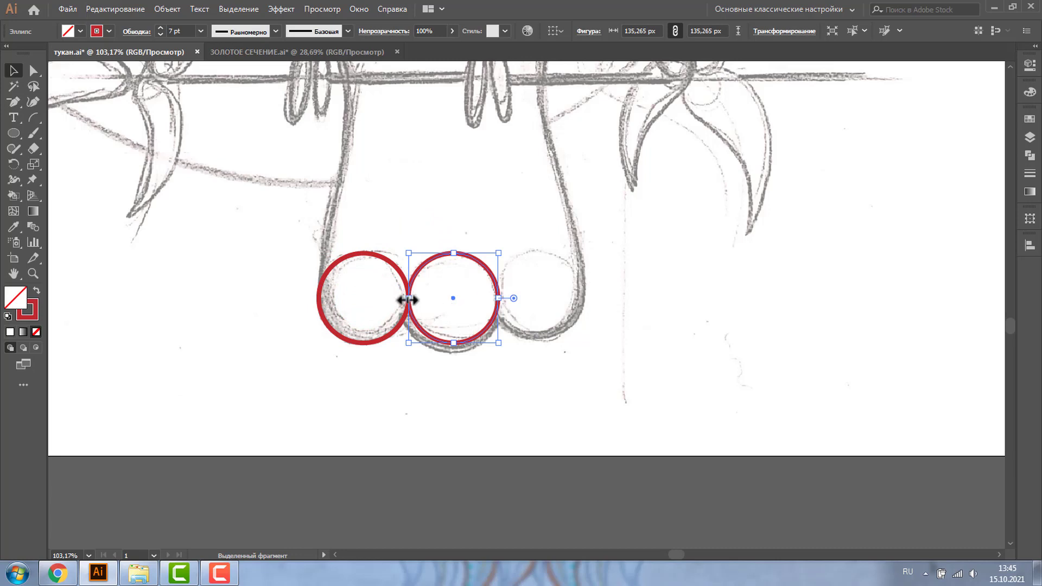
- Alt-drag two copies of the circle onto the middle and right toes
drag(424, 271, 515, 277)
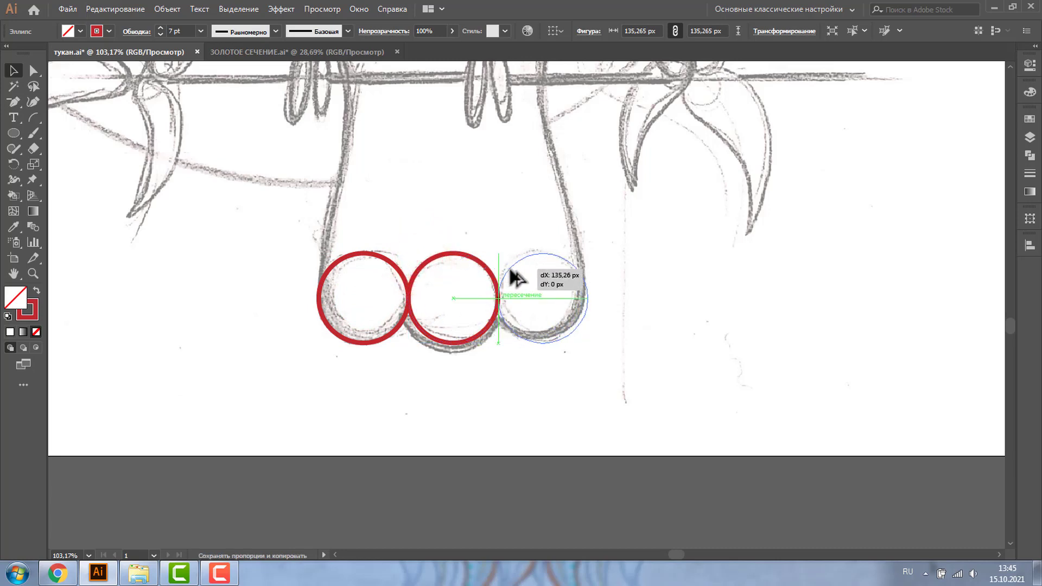
drag(510, 270, 510, 271)
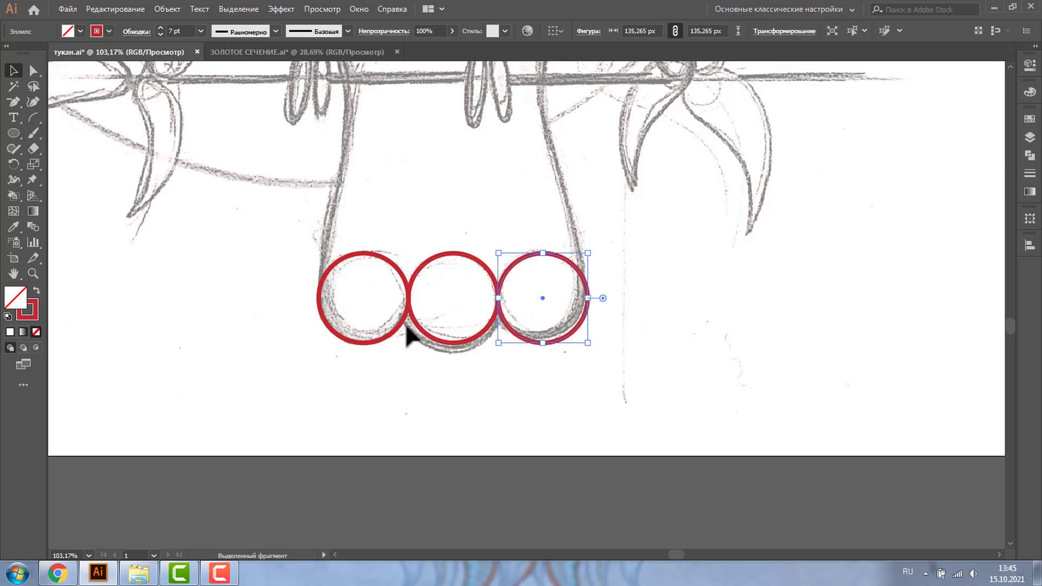
click(33, 274)
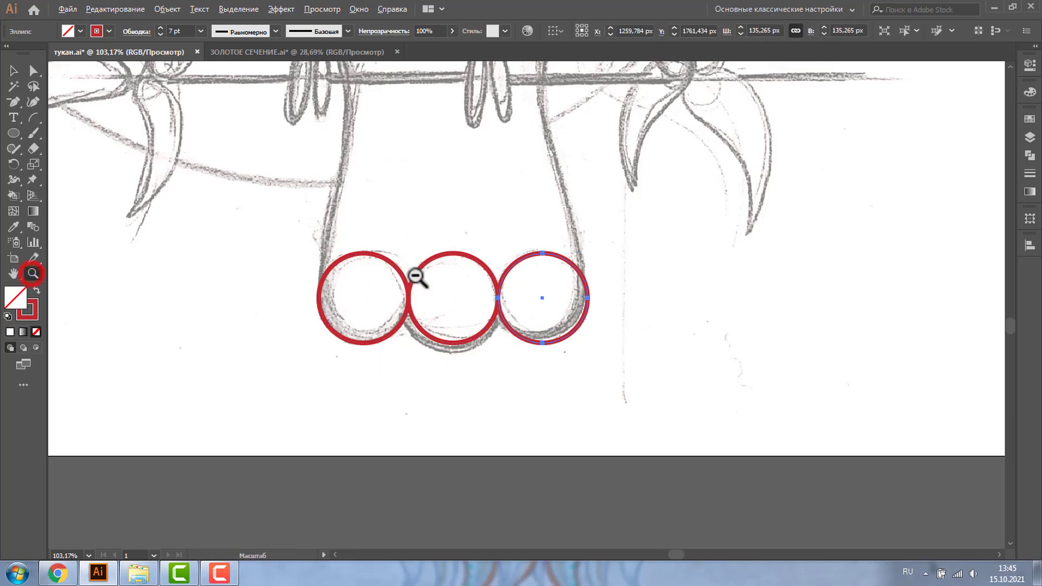
alt+click(417, 275)
alt+click(481, 264)
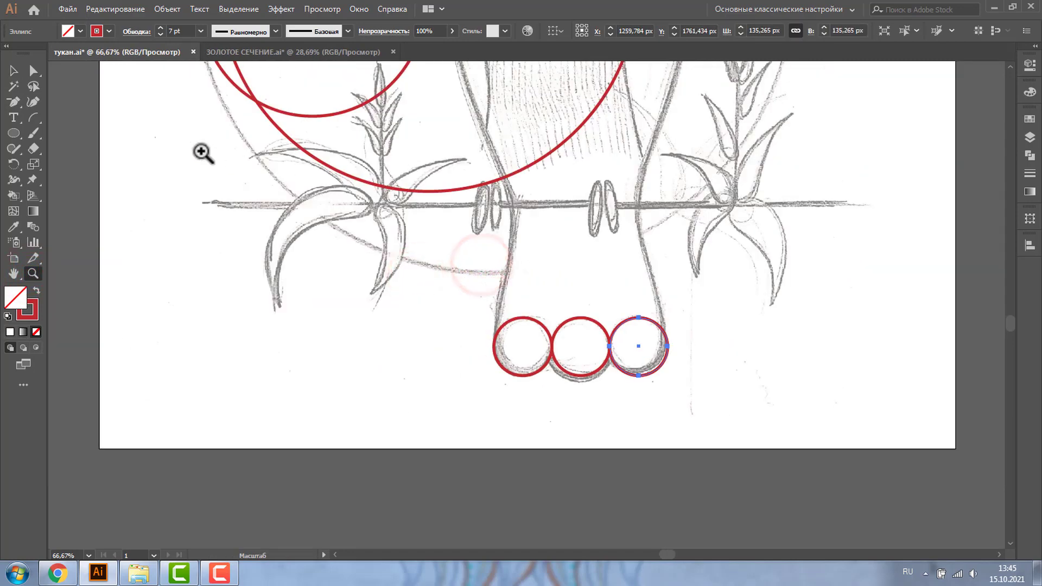
drag(34, 118, 103, 117)
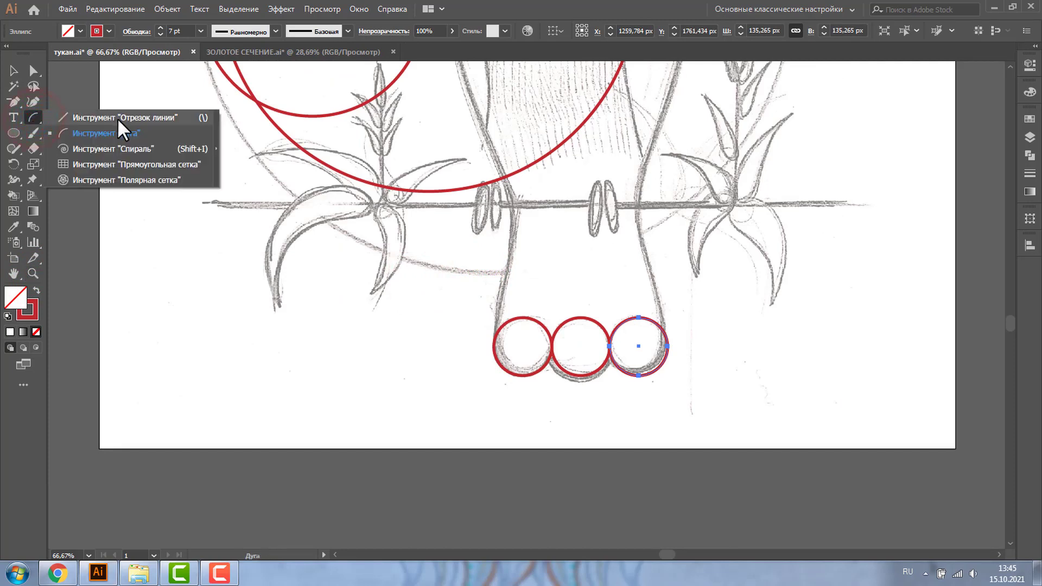
- Draw a straight green line from the left toe up into the belly
click(116, 118)
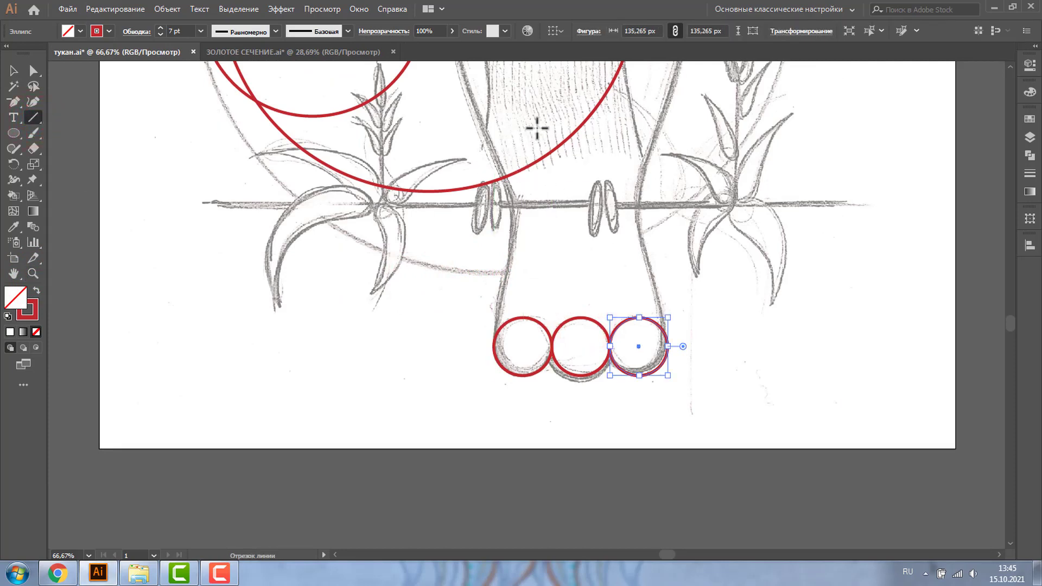
mouse_move(537, 128)
mouse_down()
mouse_move(485, 361)
mouse_move(494, 346)
mouse_up()
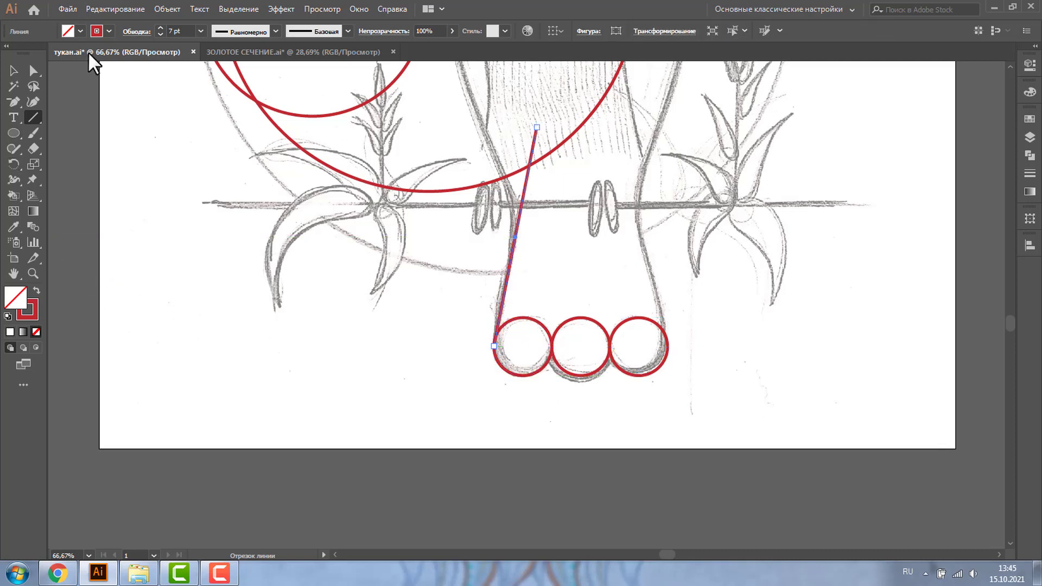
click(109, 31)
click(63, 53)
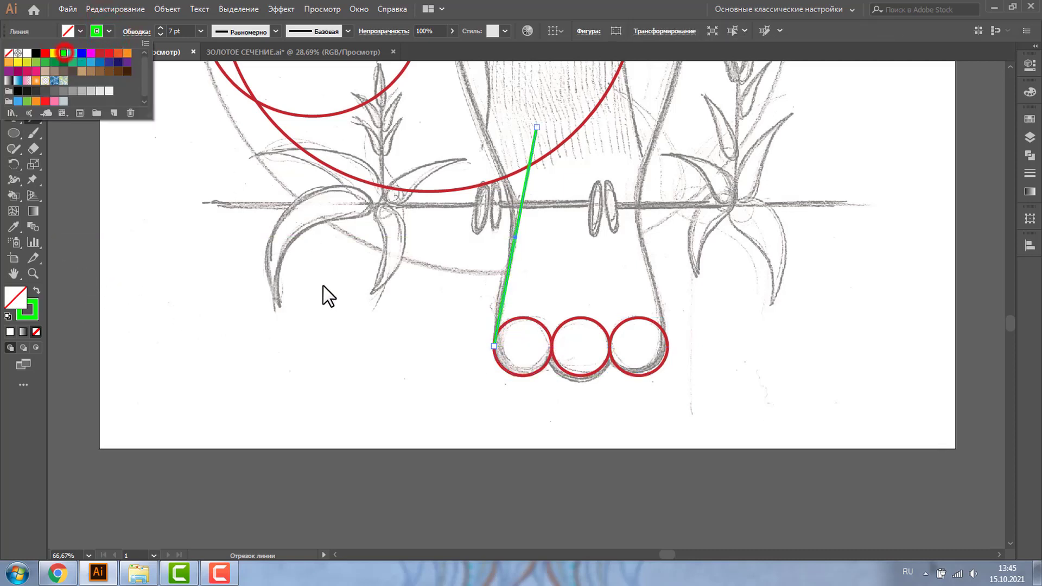
click(30, 266)
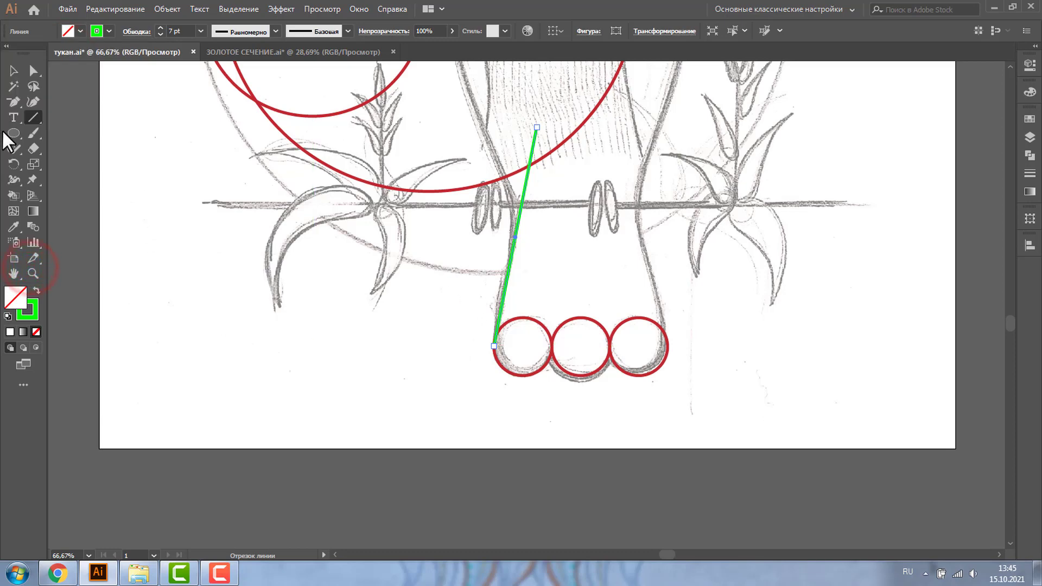
- In Outline view, snap the line's lower endpoint exactly onto the toe circle's edge
click(33, 273)
drag(418, 285, 628, 429)
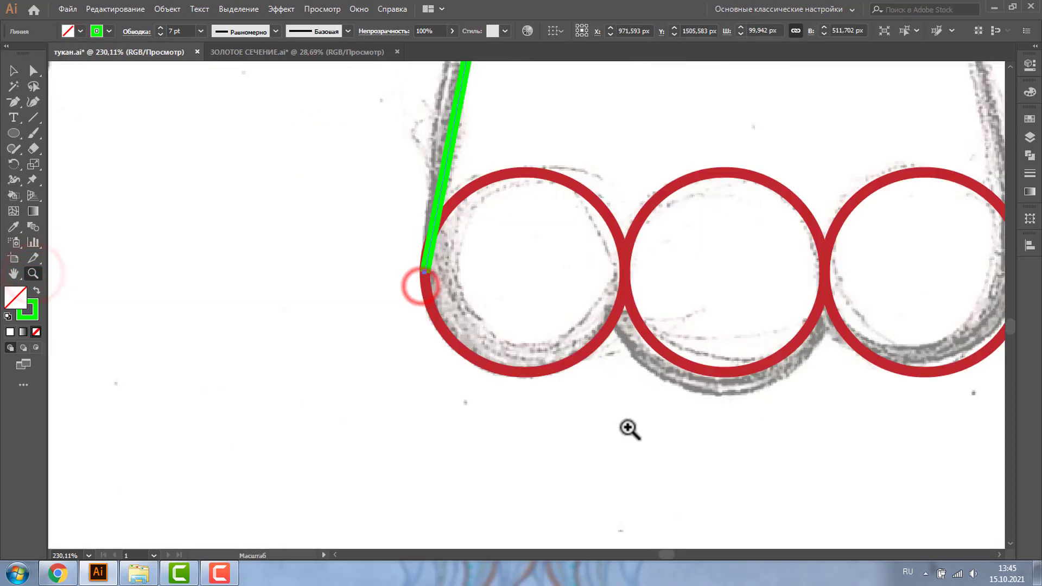
key(ctrl+y)
click(393, 173)
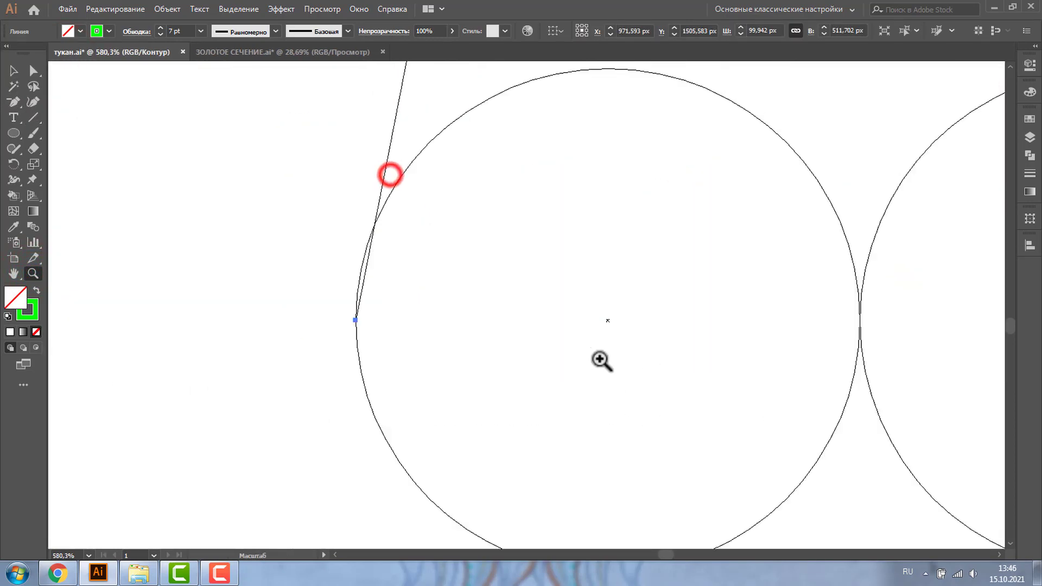
click(33, 72)
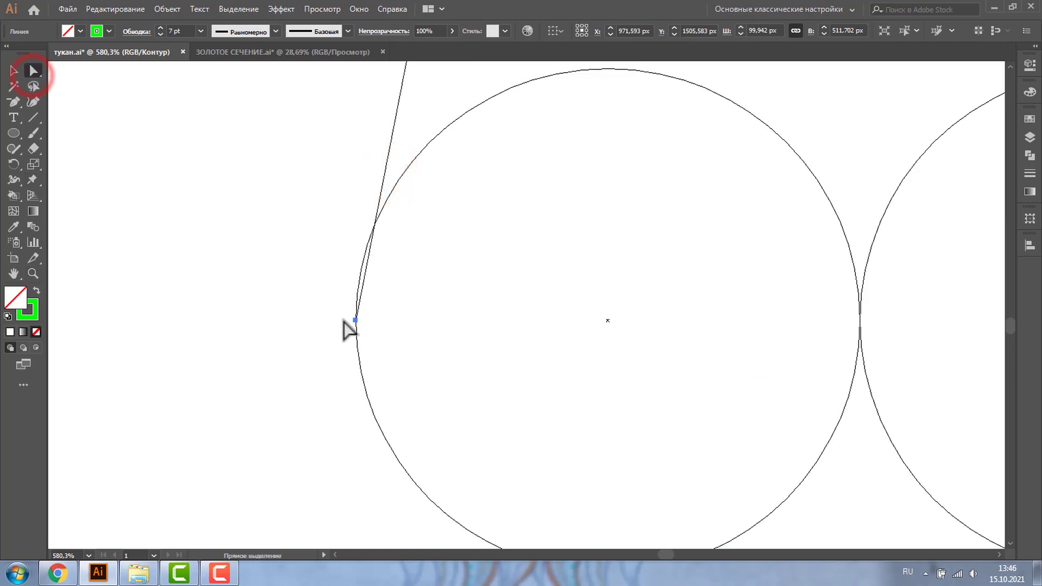
drag(355, 321, 367, 260)
click(33, 272)
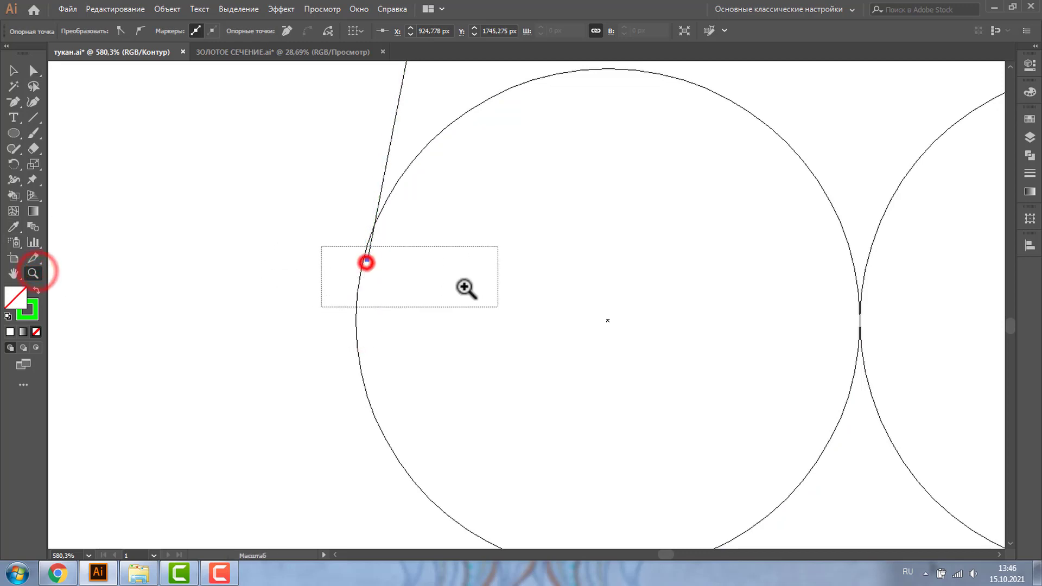
drag(305, 237, 494, 307)
click(31, 69)
drag(305, 201, 283, 189)
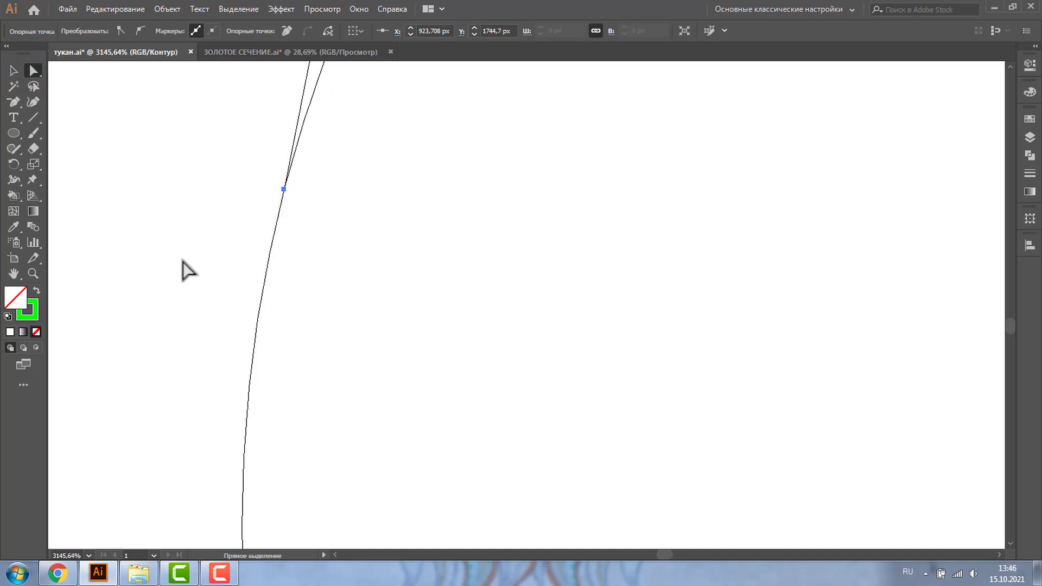
- Return to the zoomed-out colour preview and select the green line
key(ctrl+minus)
key(ctrl+minus)
key(ctrl+minus)
key(ctrl+minus)
key(ctrl+minus)
key(ctrl+minus)
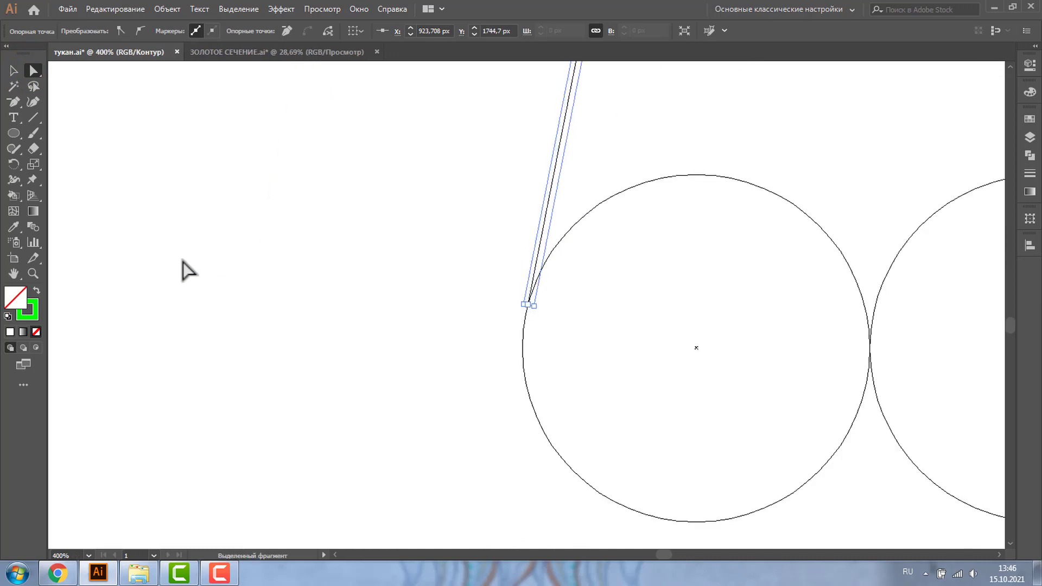
key(ctrl+minus)
key(ctrl+minus)
key(ctrl+minus)
key(ctrl+minus)
key(ctrl+minus)
key(ctrl+minus)
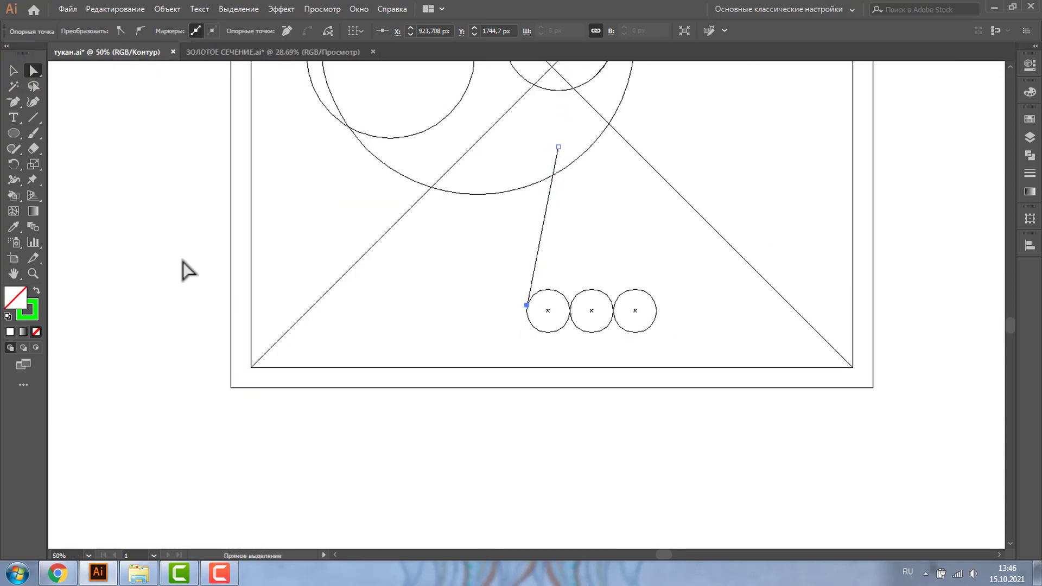
key(ctrl+y)
key(v)
click(551, 179)
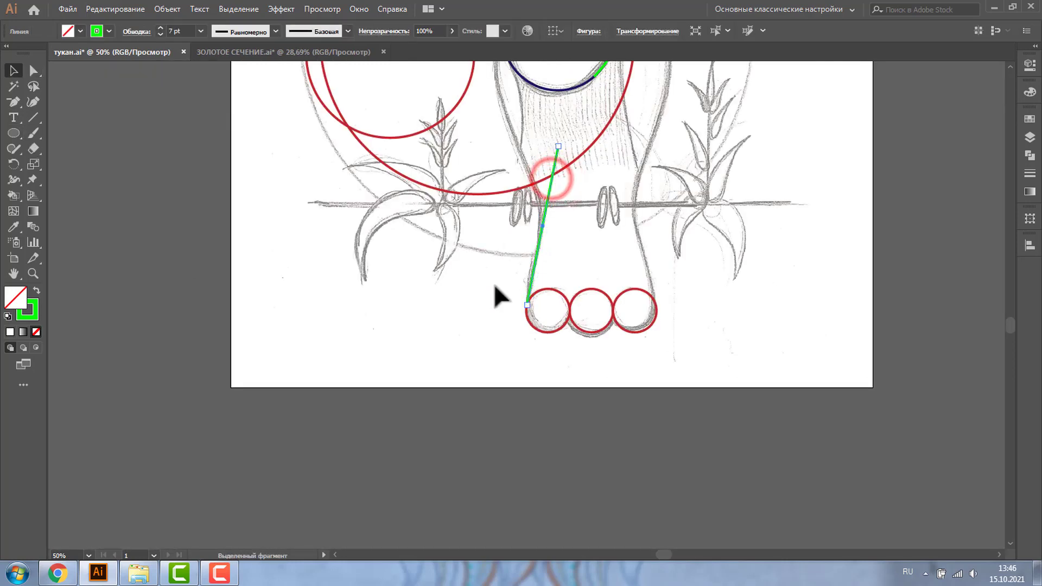
- Reflect a vertical copy of the green leg line and move it to the right toe circle's outer edge
right_click(546, 217)
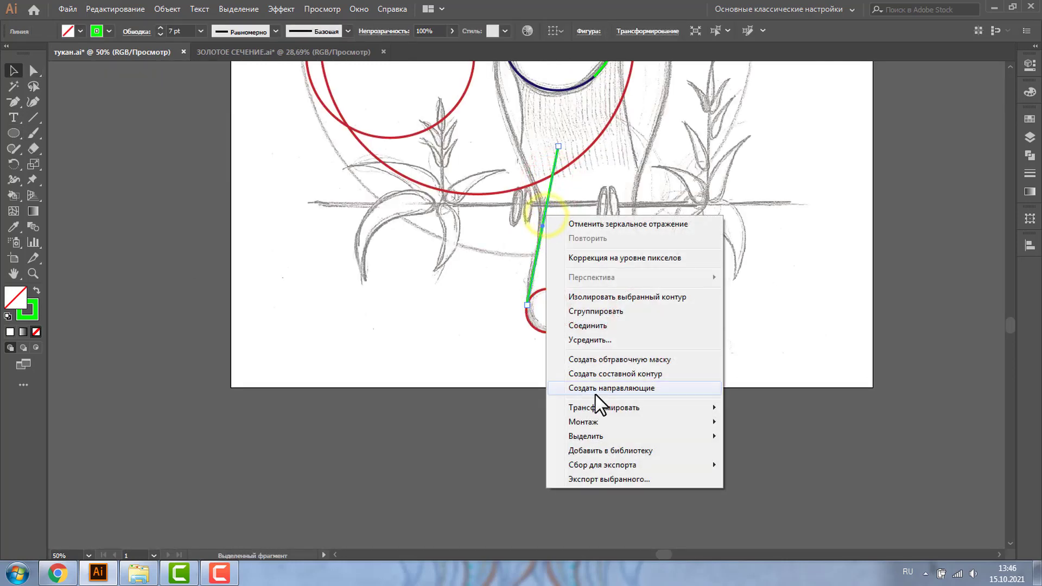
mouse_move(603, 407)
click(284, 454)
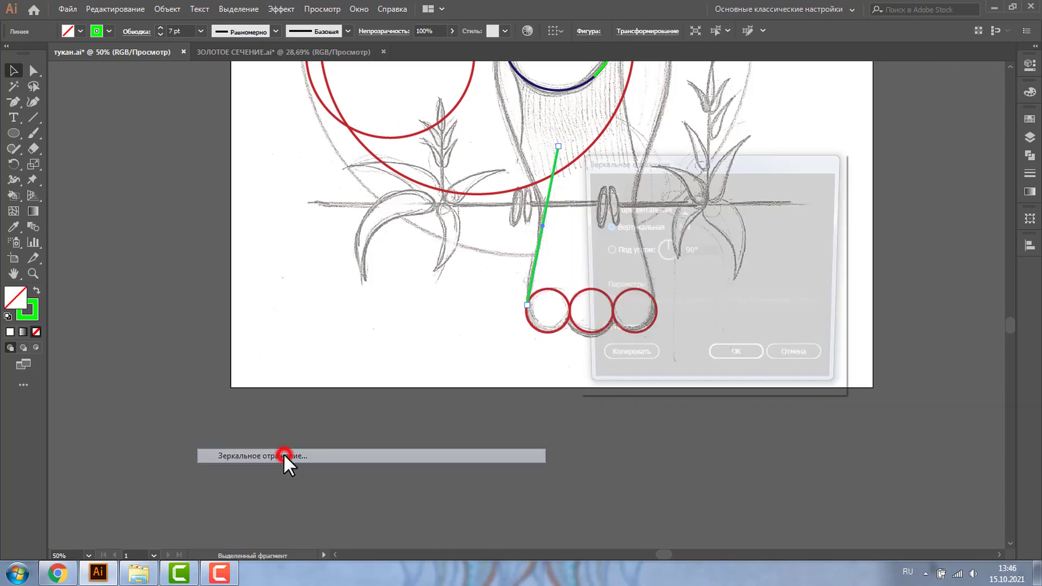
click(611, 360)
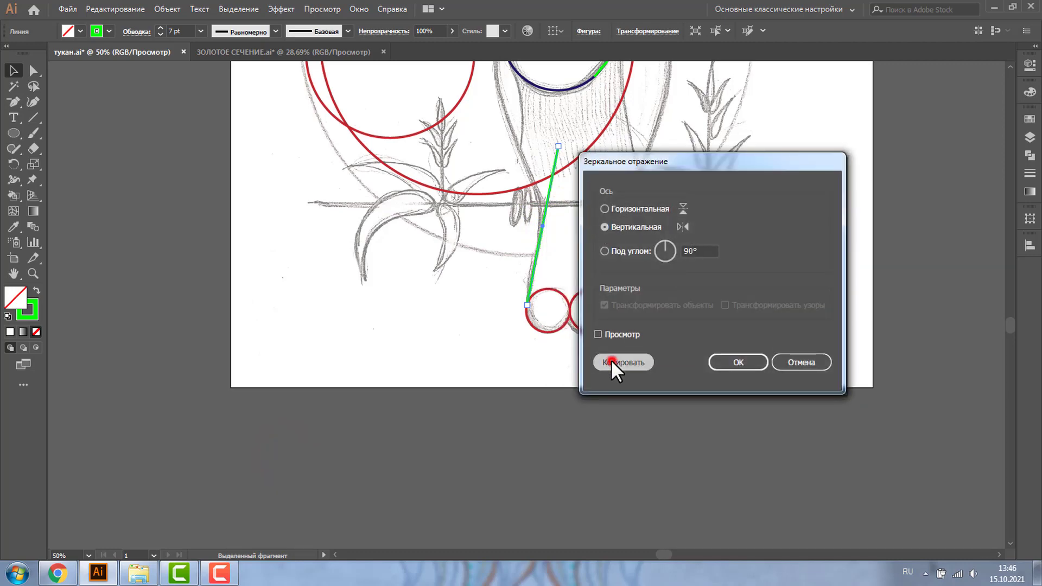
click(34, 274)
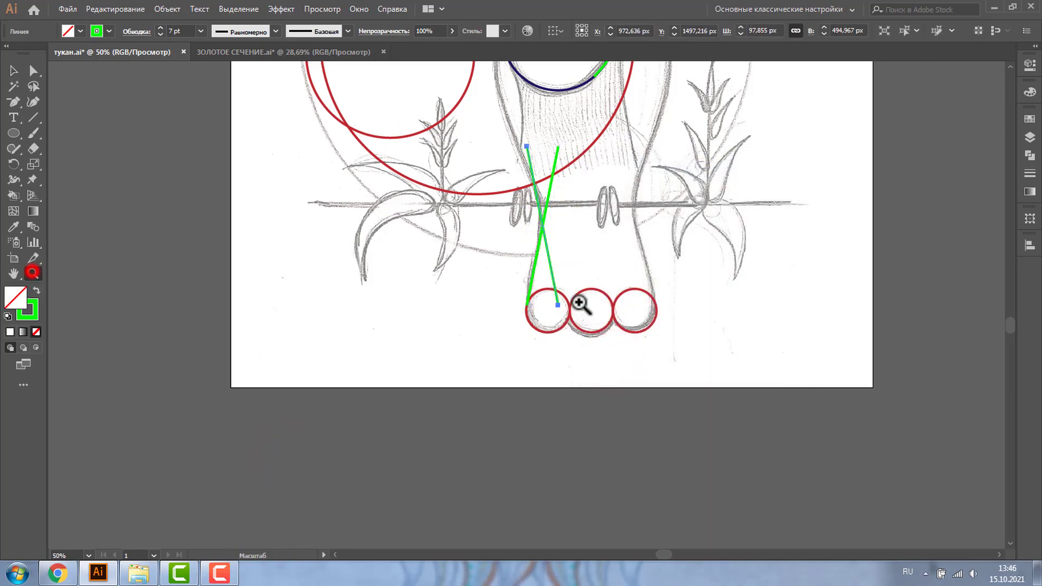
drag(548, 261, 676, 325)
click(17, 68)
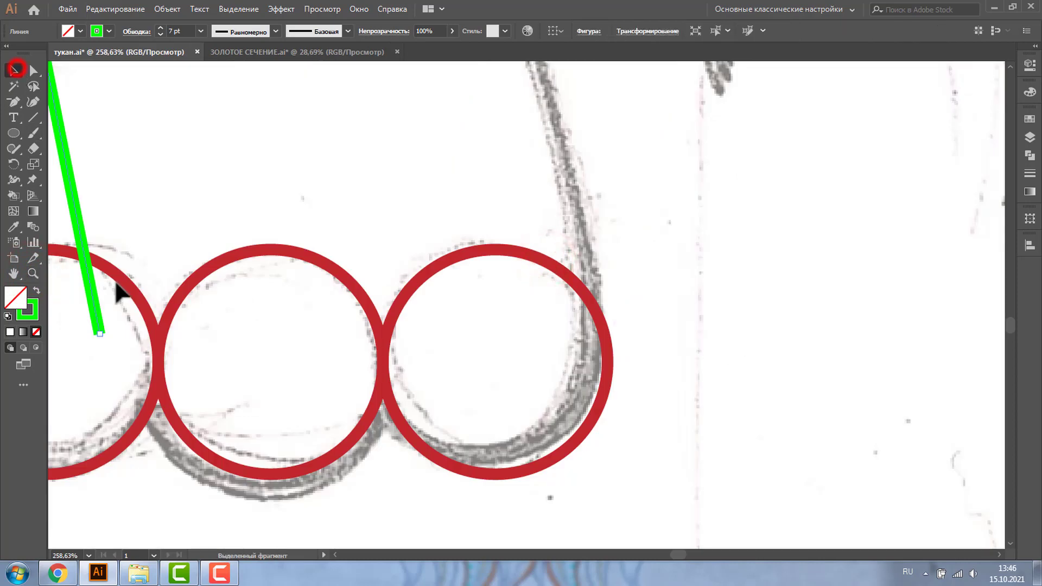
mouse_move(93, 297)
mouse_down()
mouse_move(168, 320)
mouse_move(596, 309)
mouse_up()
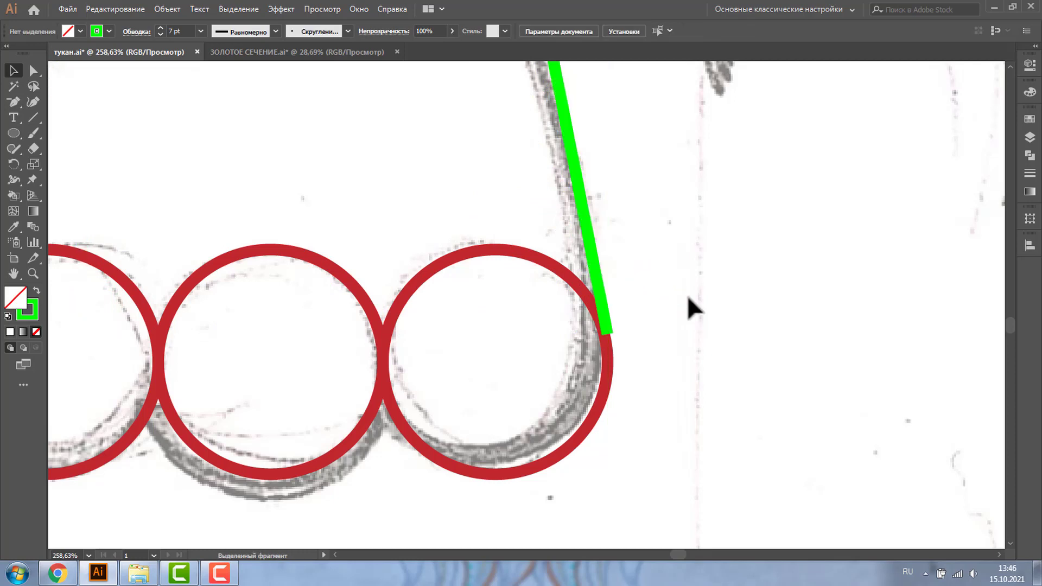
key(ctrl+y)
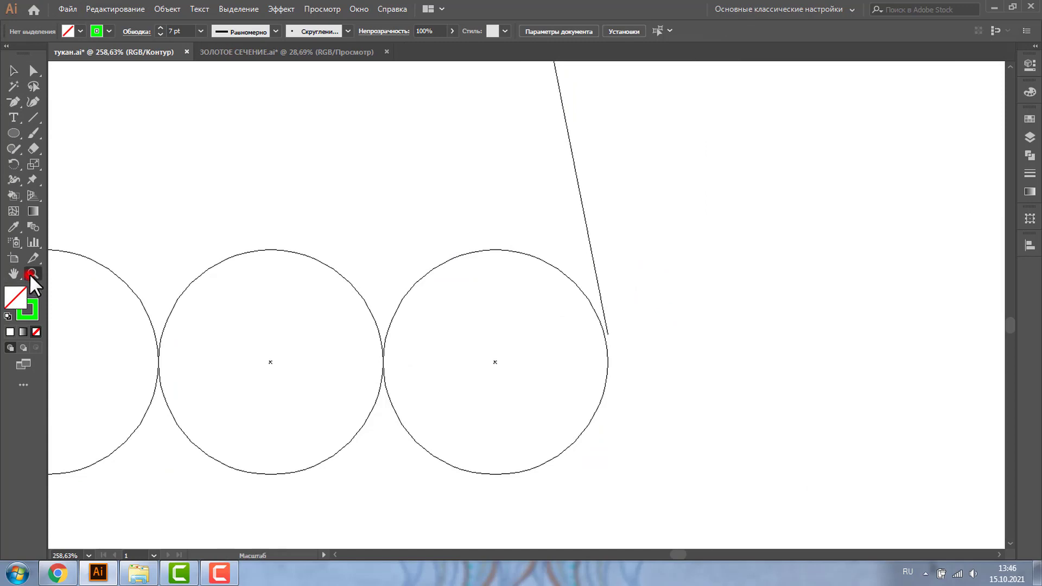
- Nudge the right leg line left so it meets the rightmost toe circle, back in coloured Preview
click(32, 273)
click(558, 278)
click(14, 70)
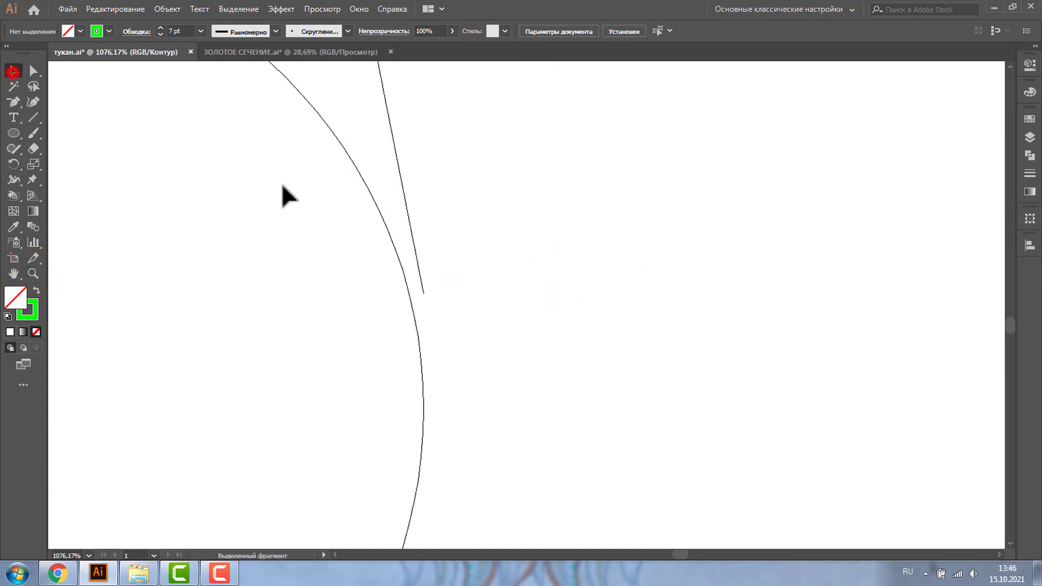
drag(406, 212, 392, 214)
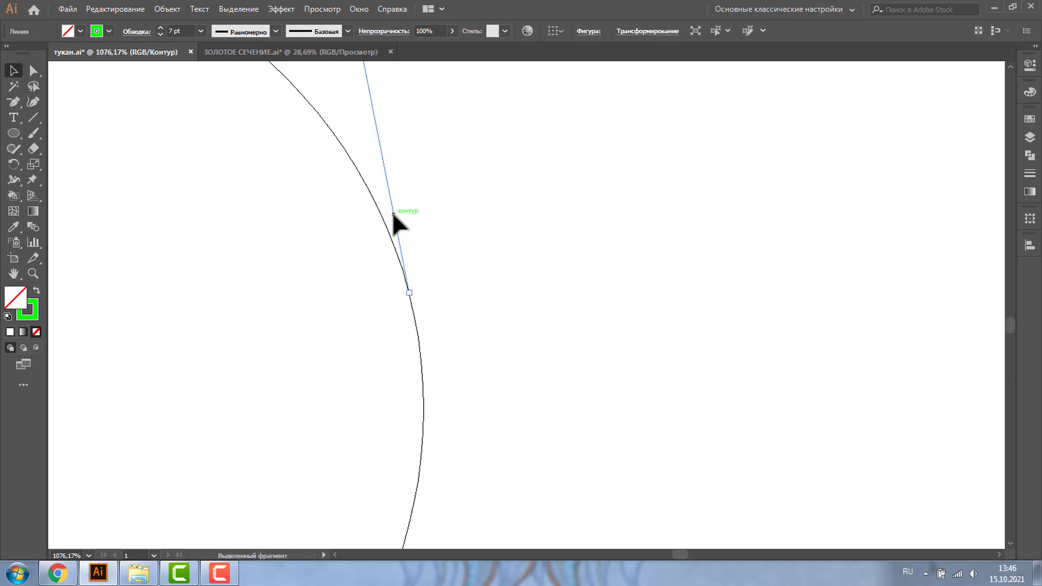
key(ctrl+y)
scroll(392, 211, down, 10)
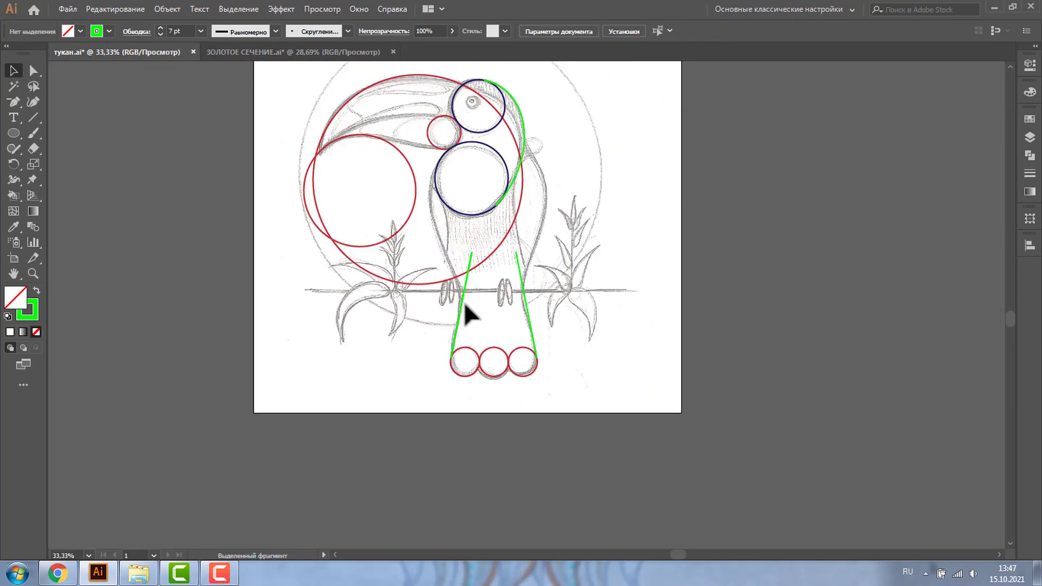
- Duplicate the green arc lower left and reflect the copy vertically
click(521, 109)
mouse_move(521, 108)
mouse_down()
mouse_move(493, 192)
mouse_move(447, 227)
mouse_up()
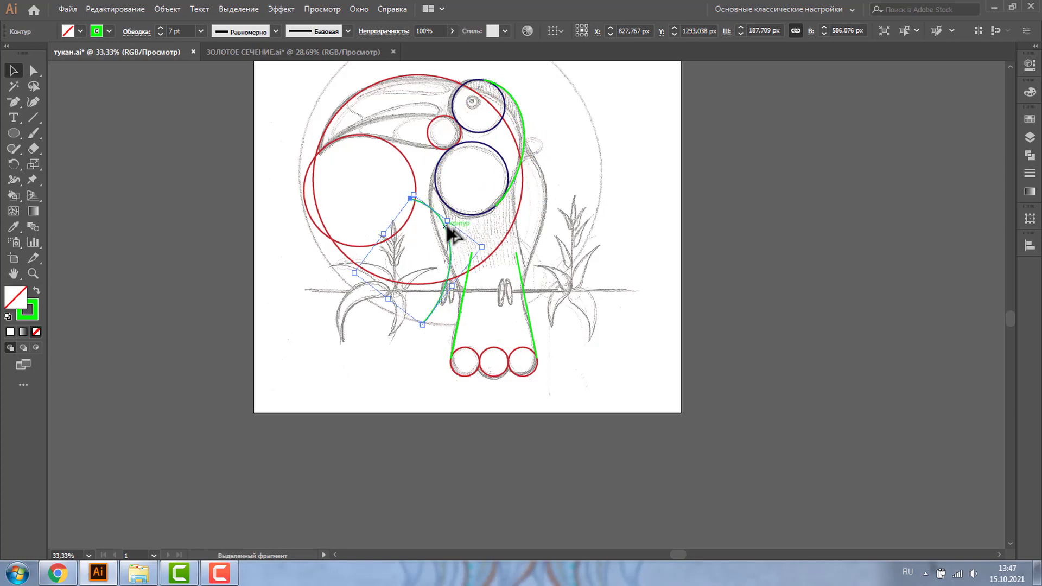
right_click(447, 226)
mouse_move(505, 418)
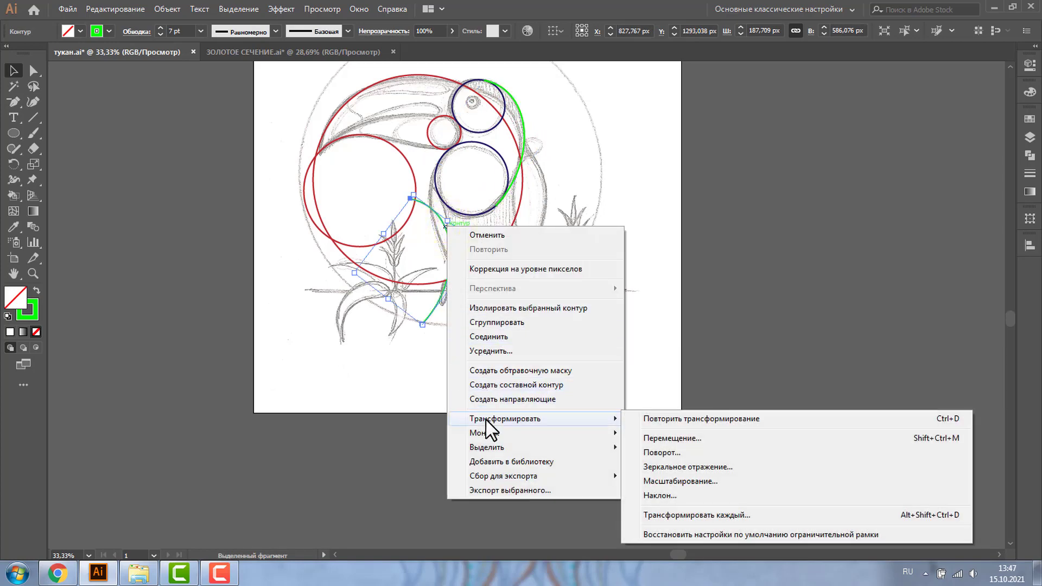
click(651, 466)
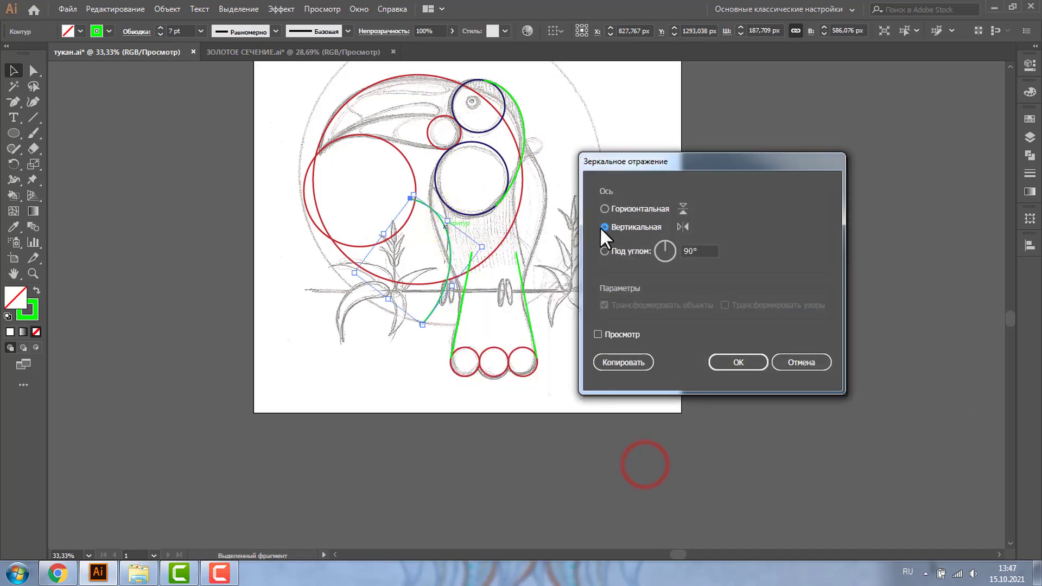
click(729, 364)
- Give the copied arc an orange stroke
click(33, 272)
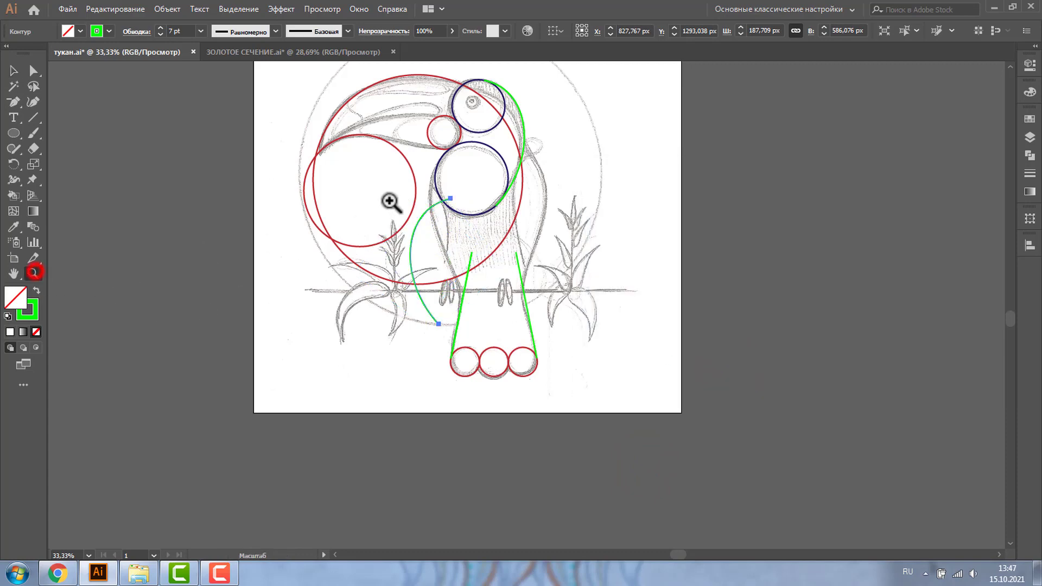
drag(390, 144, 590, 351)
click(110, 31)
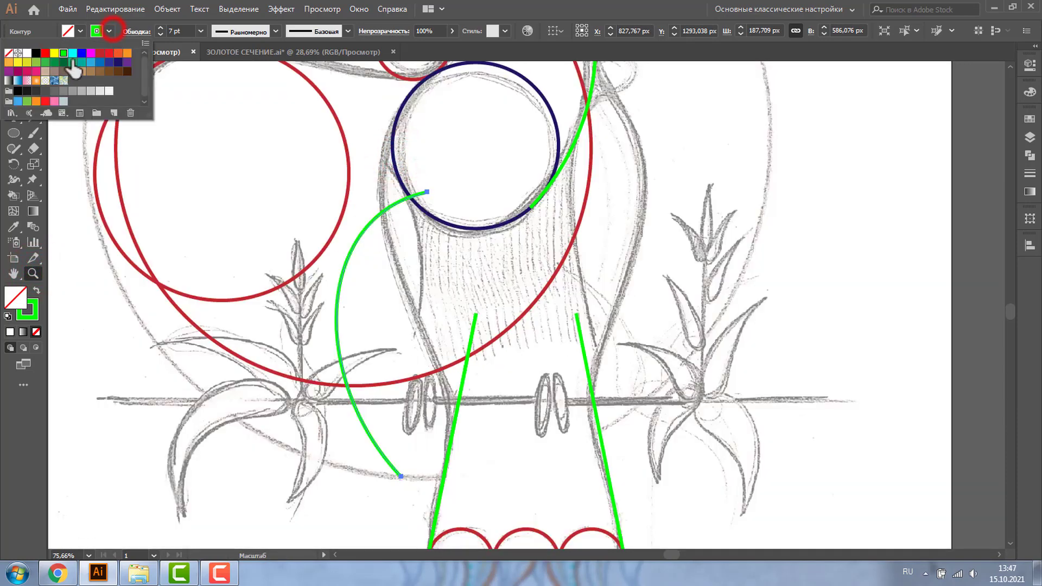
click(118, 52)
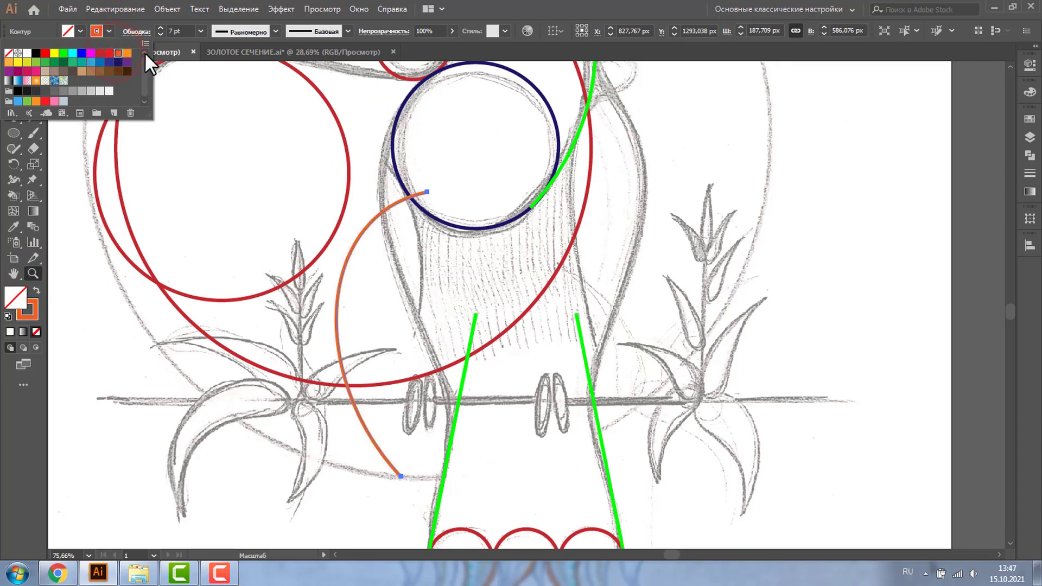
click(202, 163)
- Rotate and move the orange arc beside the dark circle, then reshape it down past the perch
click(13, 70)
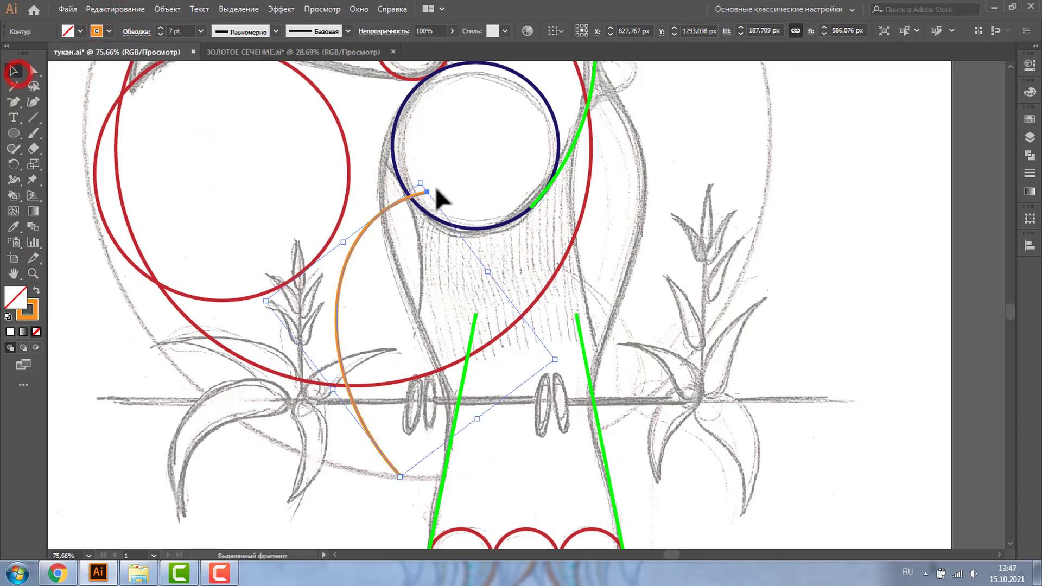
drag(344, 165, 345, 167)
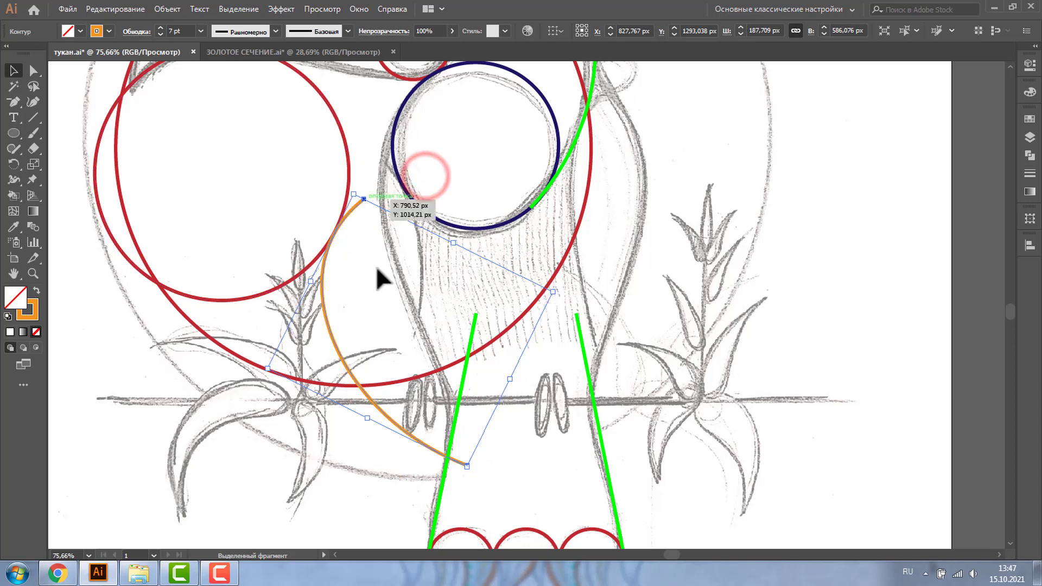
drag(324, 289, 384, 218)
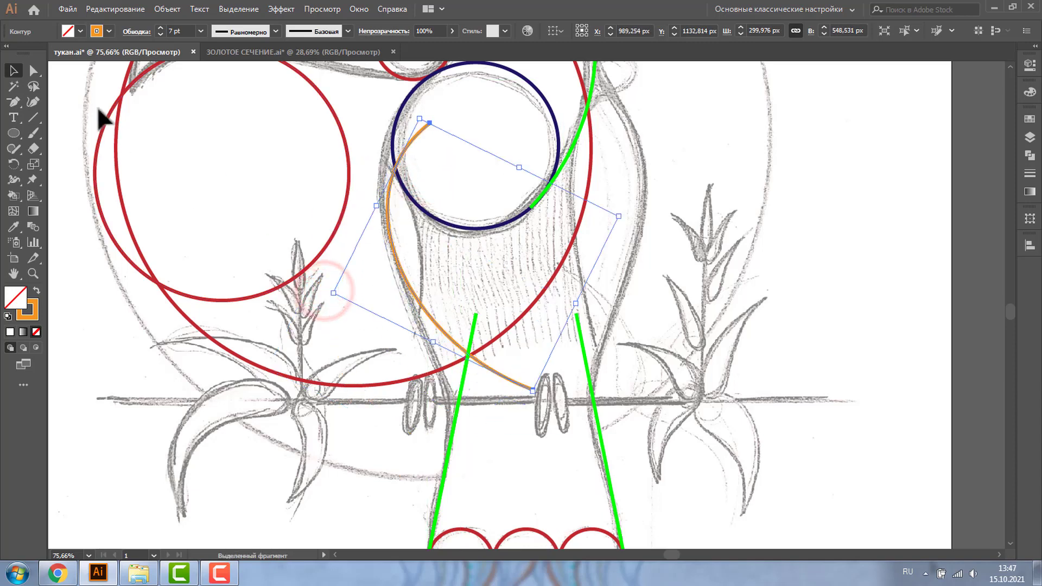
click(31, 71)
drag(429, 123, 404, 102)
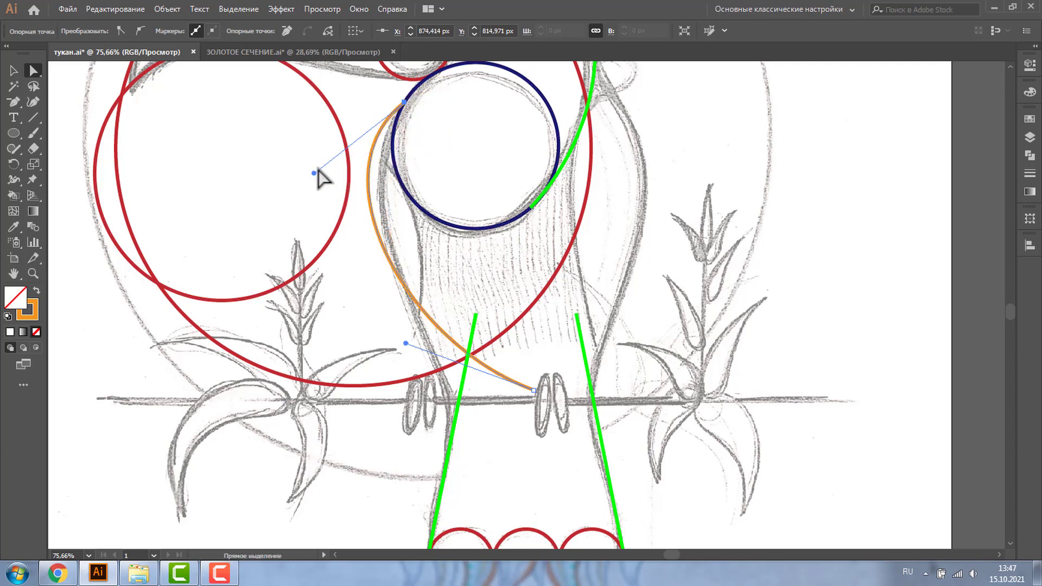
drag(313, 174, 349, 154)
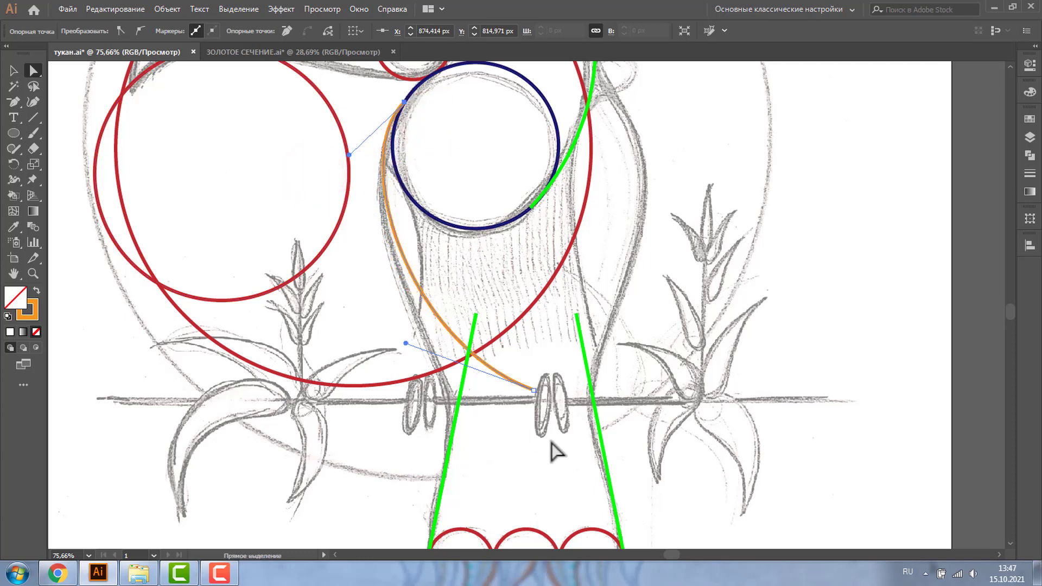
drag(534, 390, 511, 467)
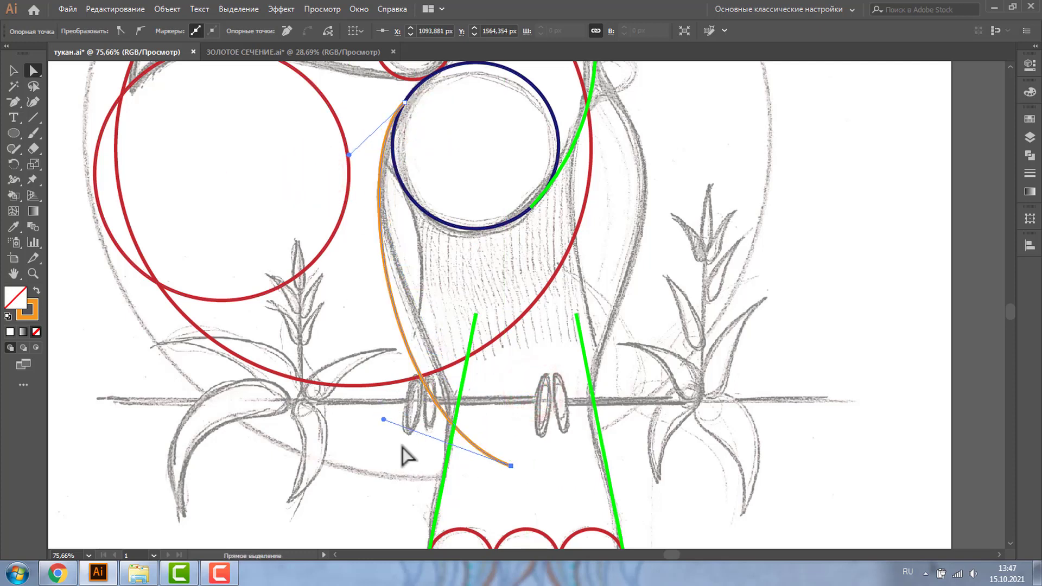
drag(383, 419, 392, 322)
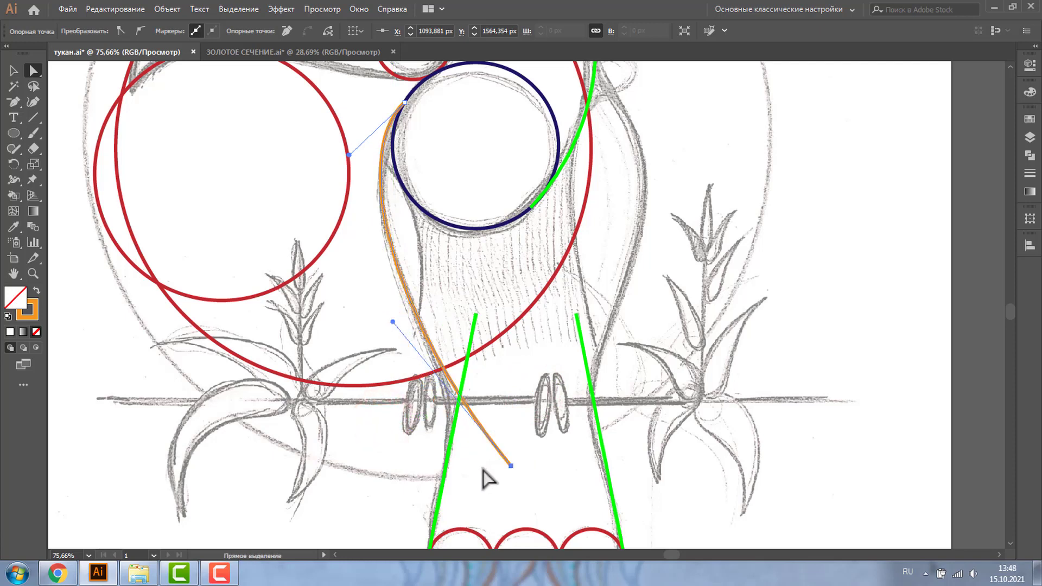
drag(511, 467, 505, 480)
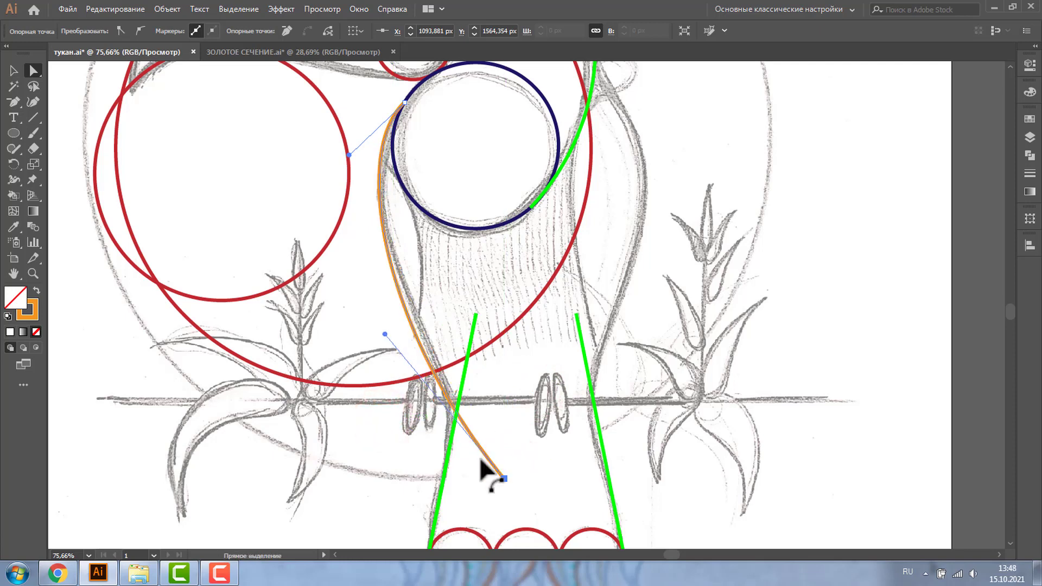
drag(385, 333, 393, 310)
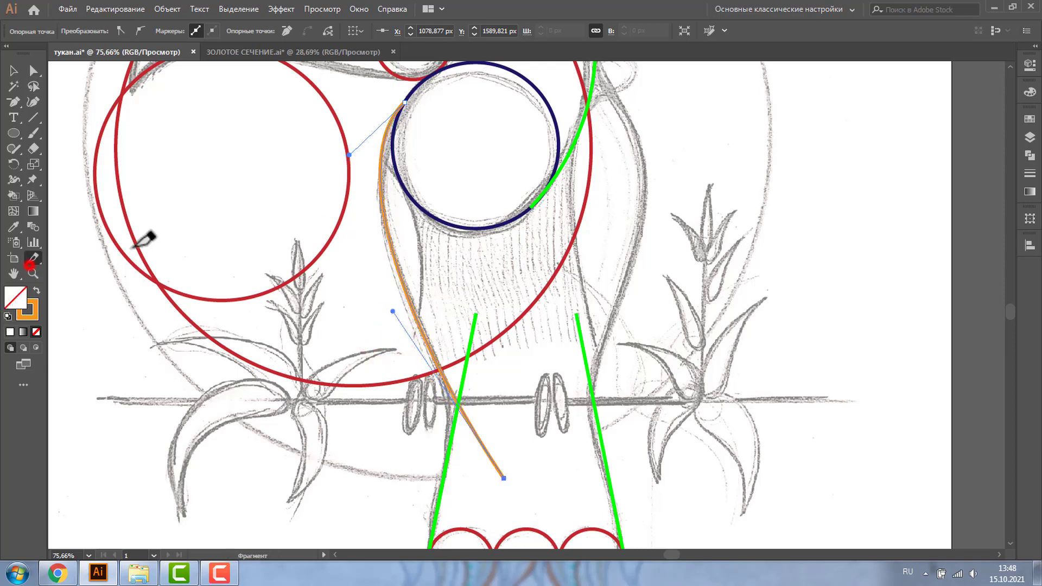
- Fit the orange curve's top end snugly against the navy eye circle's edge
click(32, 272)
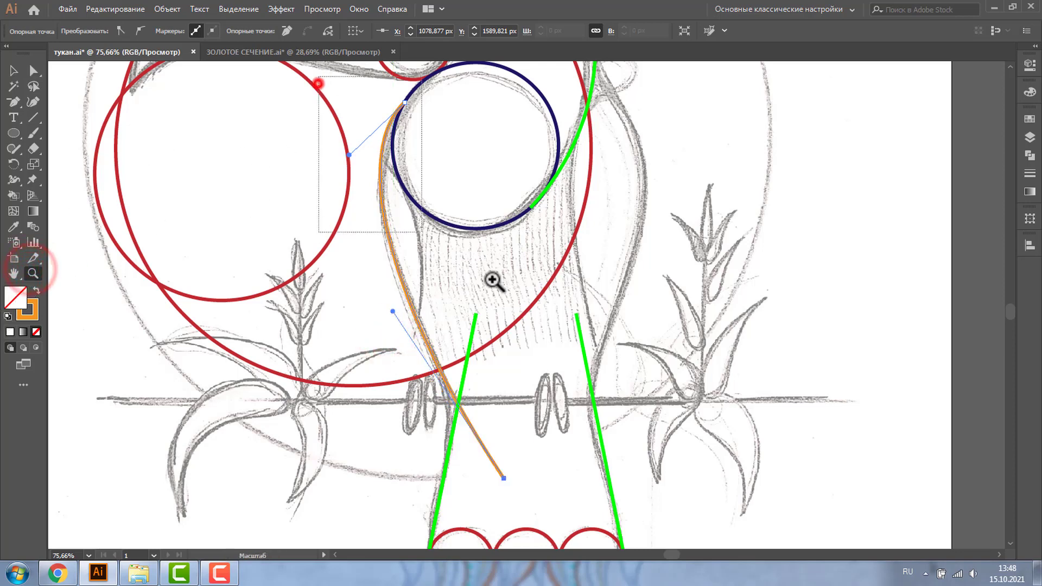
drag(351, 87, 521, 102)
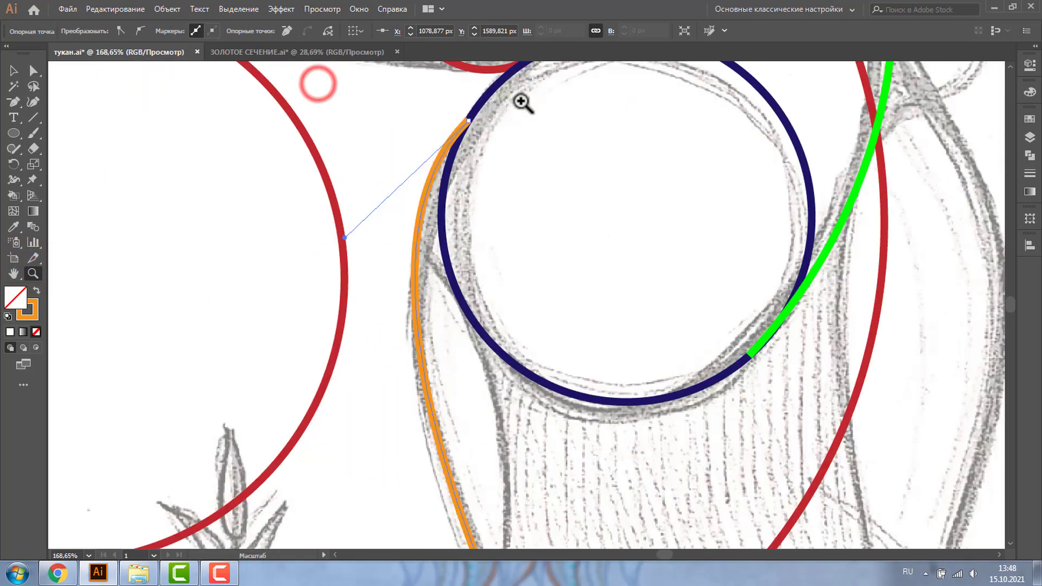
click(1009, 67)
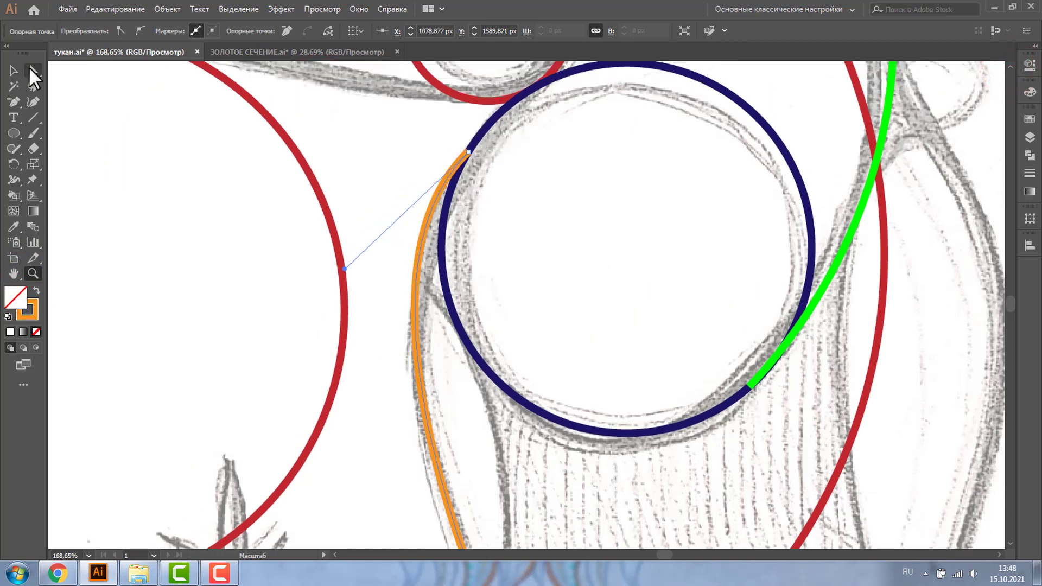
click(32, 71)
drag(345, 268, 343, 331)
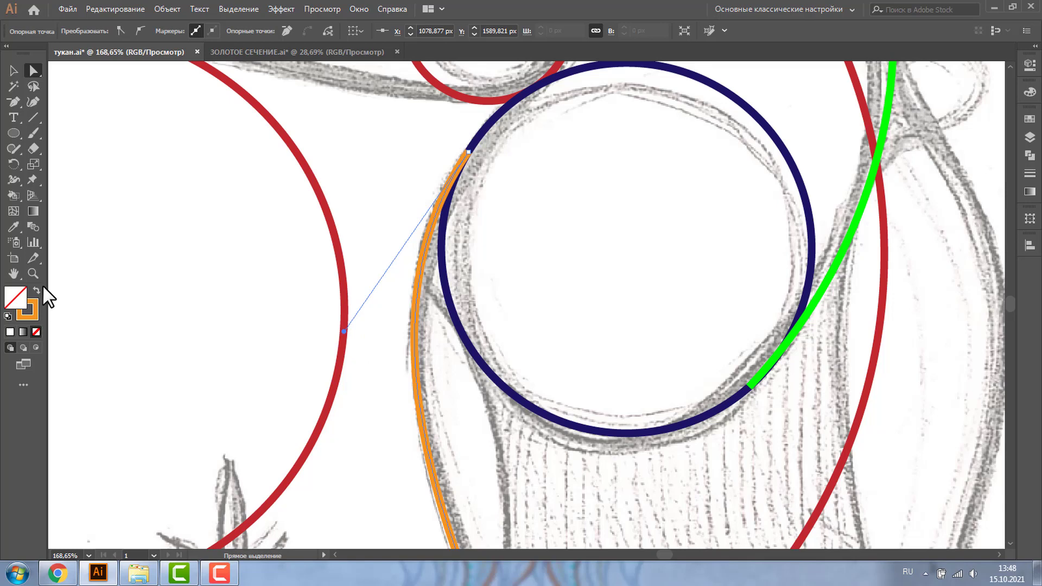
key(ctrl+minus)
key(ctrl+minus)
key(ctrl+minus)
key(ctrl+minus)
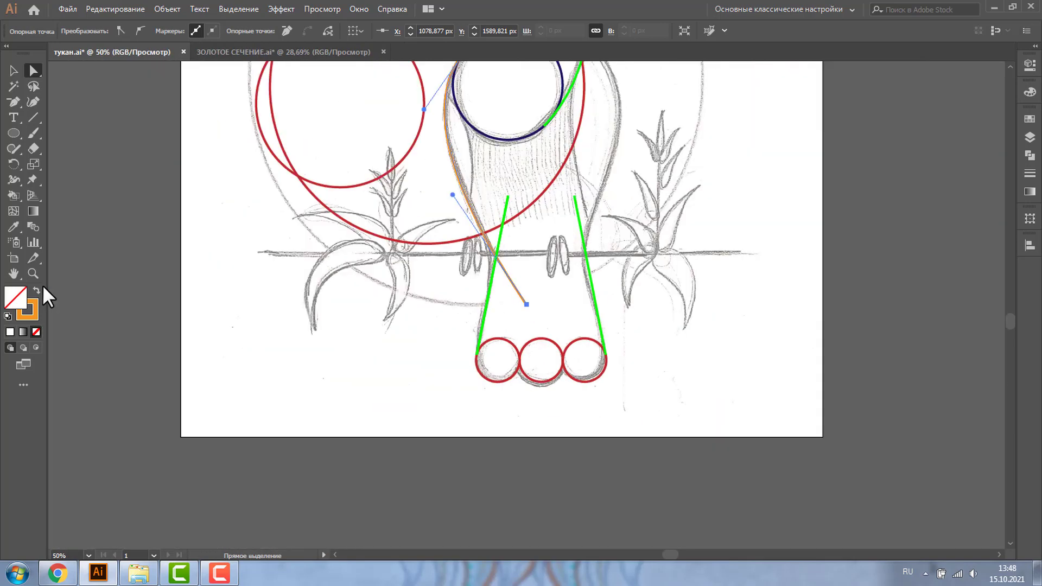
key(ctrl+minus)
- Make a mirrored copy of the orange curve and move it to the toucan's right side
key(v)
click(467, 184)
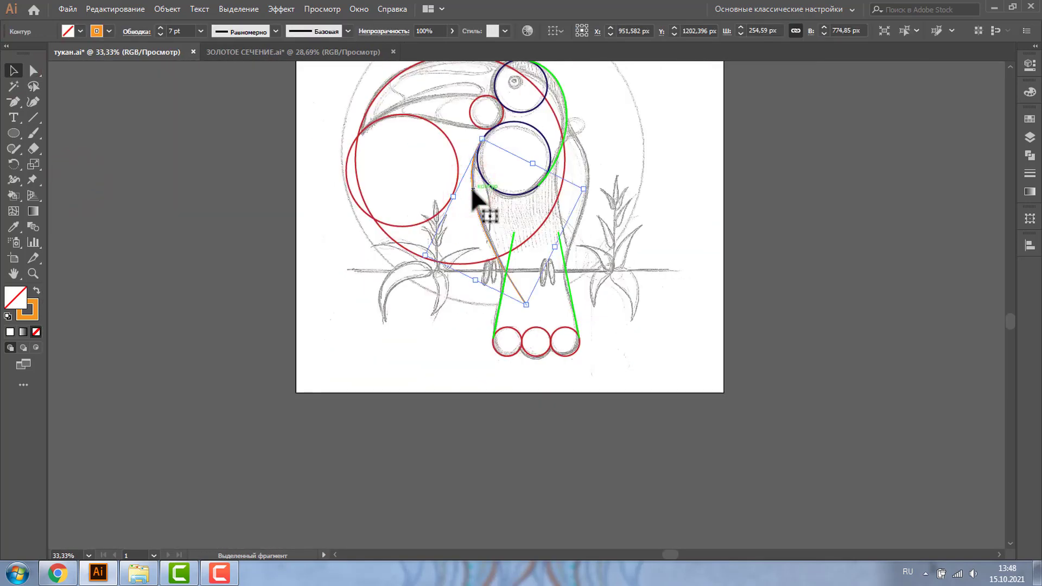
right_click(470, 187)
mouse_move(530, 382)
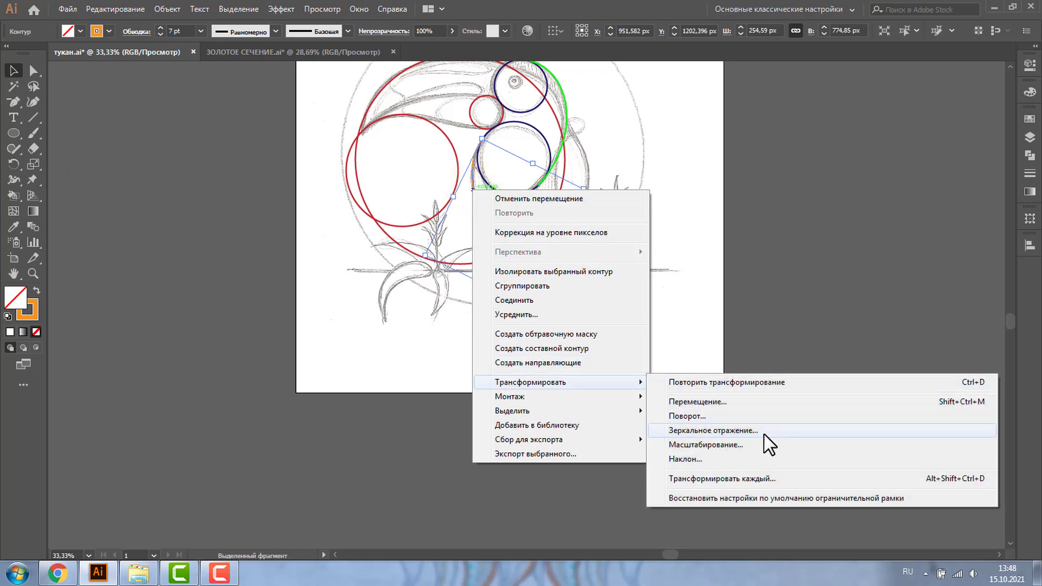
click(750, 430)
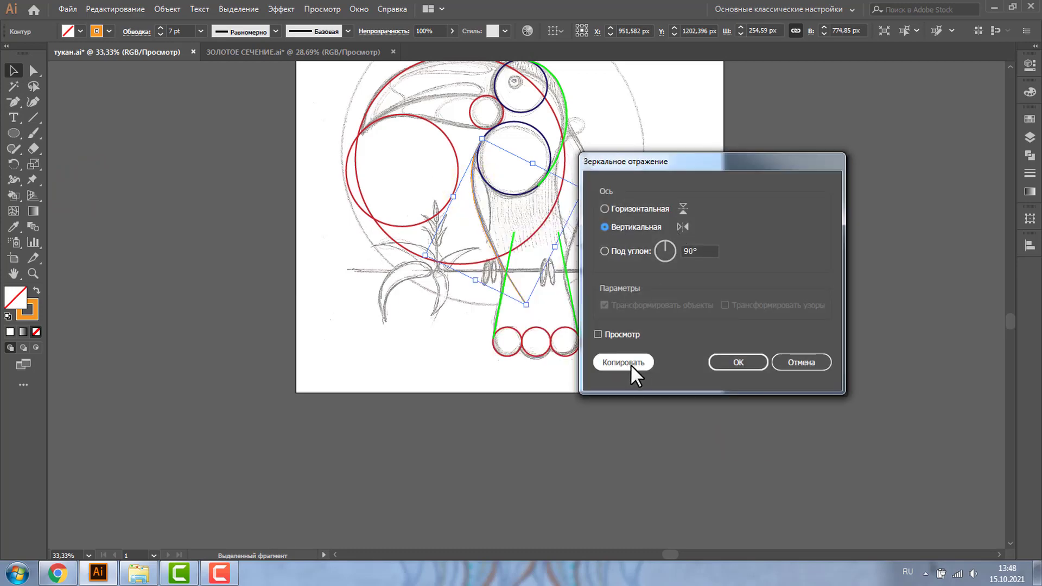
click(628, 366)
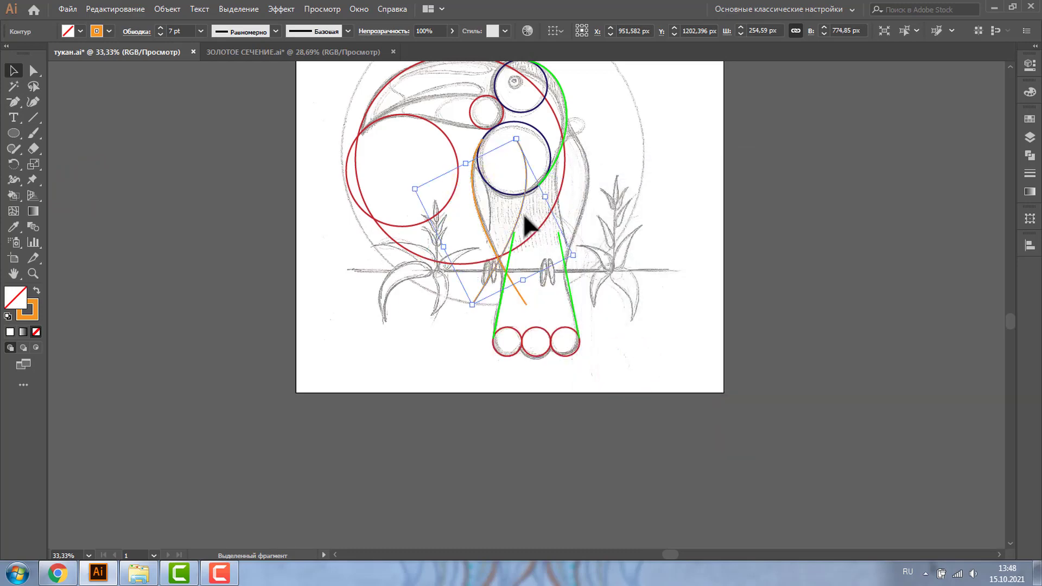
click(520, 212)
drag(542, 214, 583, 211)
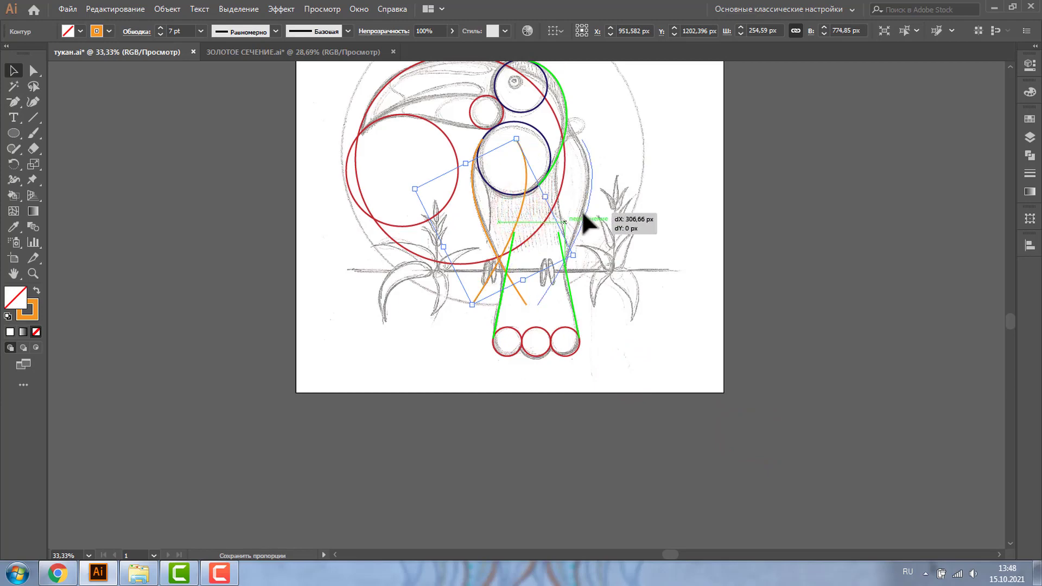
- Resize and reposition the mirrored orange curve onto the body's right edge
click(33, 273)
drag(530, 92, 622, 270)
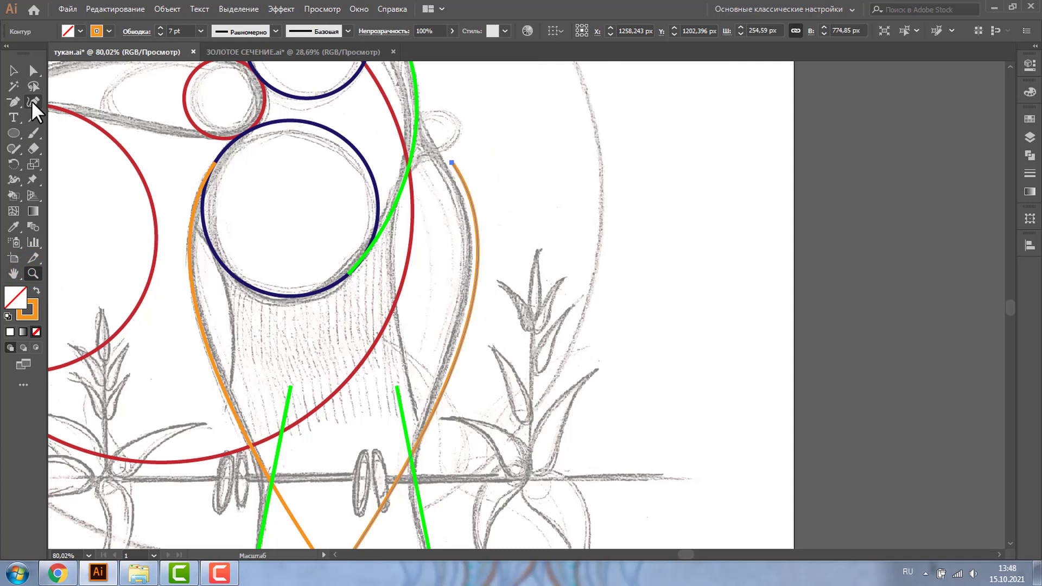
click(33, 70)
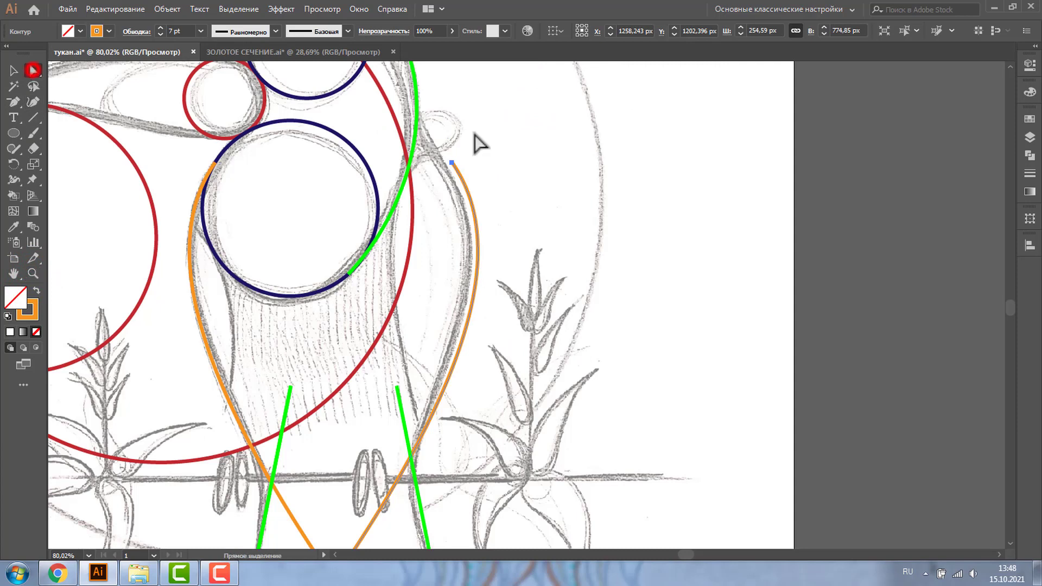
click(14, 70)
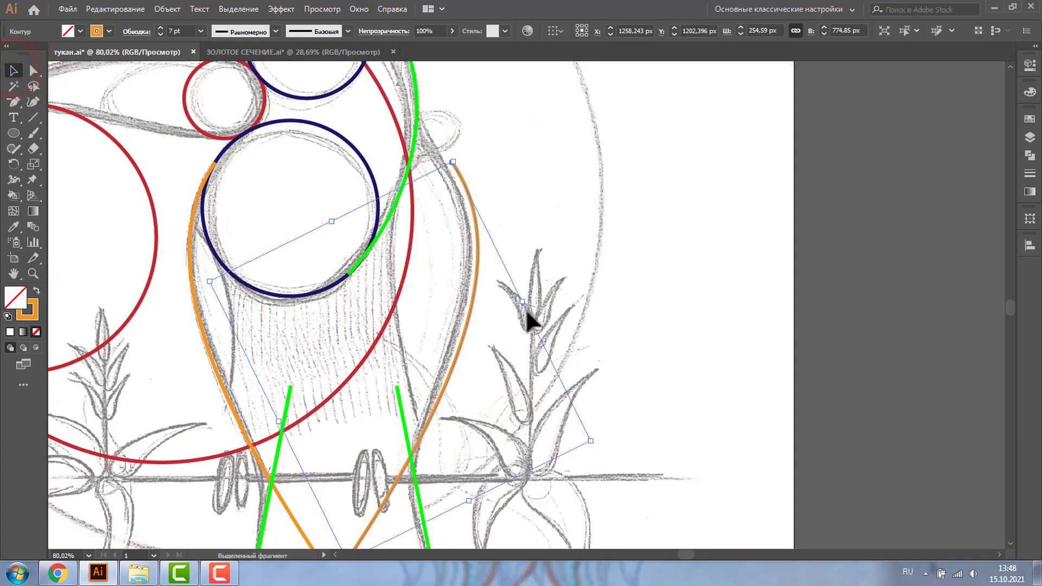
drag(522, 301, 572, 276)
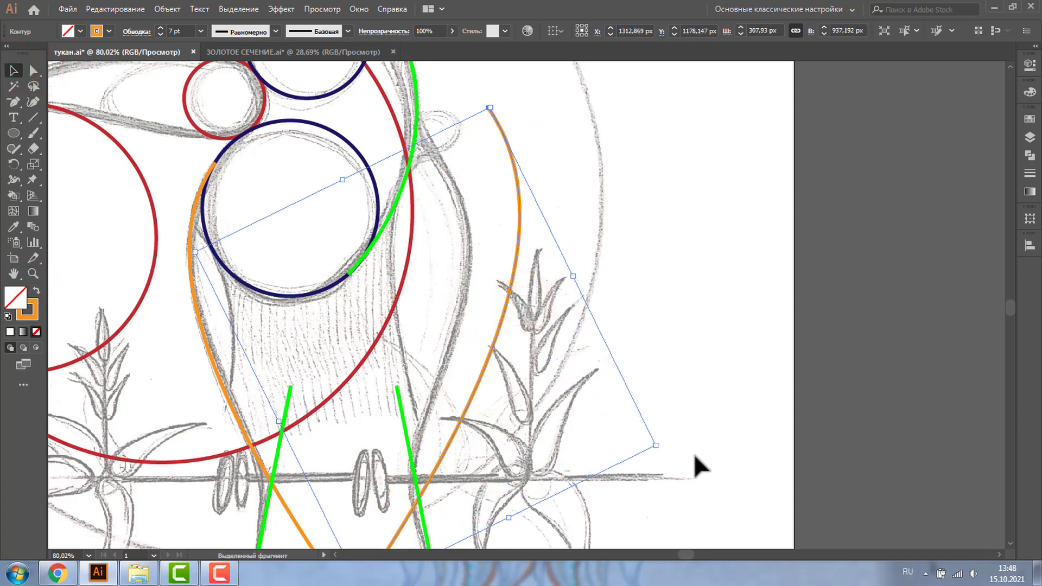
drag(662, 445, 675, 410)
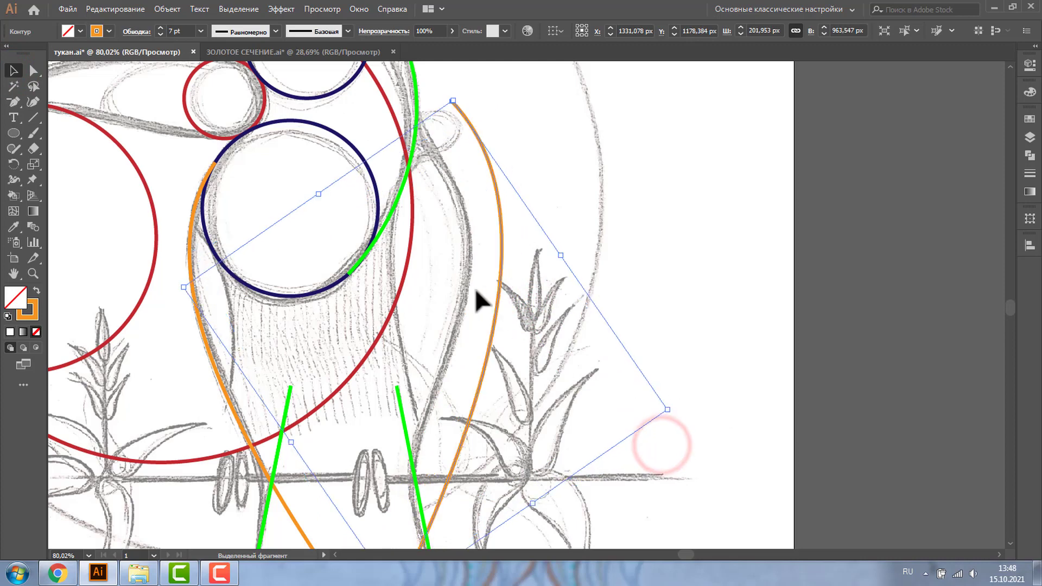
drag(498, 284, 461, 282)
- Adjust the curve's top point and bends to trace the right body outline
click(33, 70)
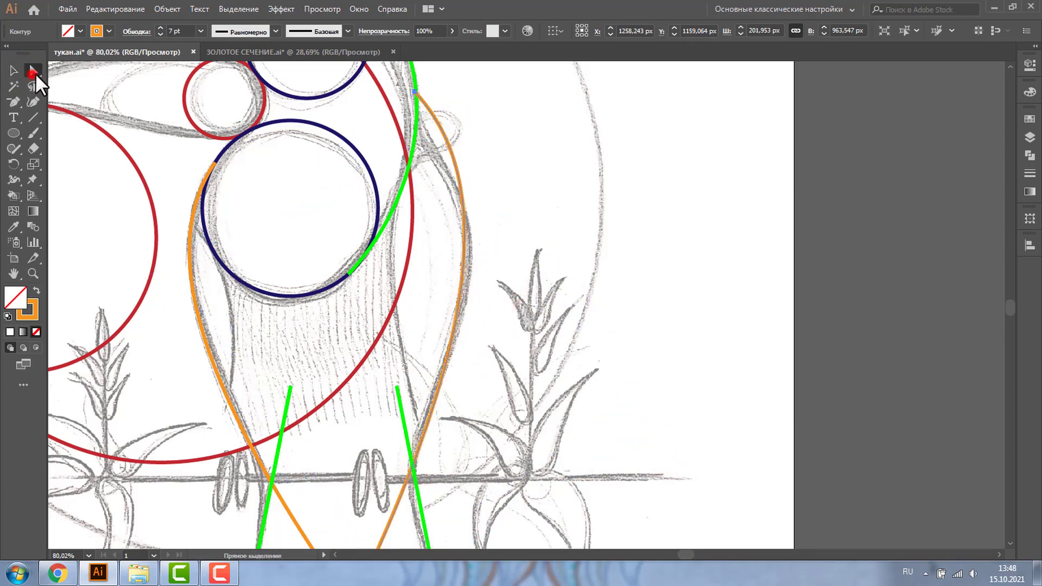
mouse_move(418, 96)
mouse_down()
mouse_move(393, 109)
mouse_move(392, 84)
mouse_up()
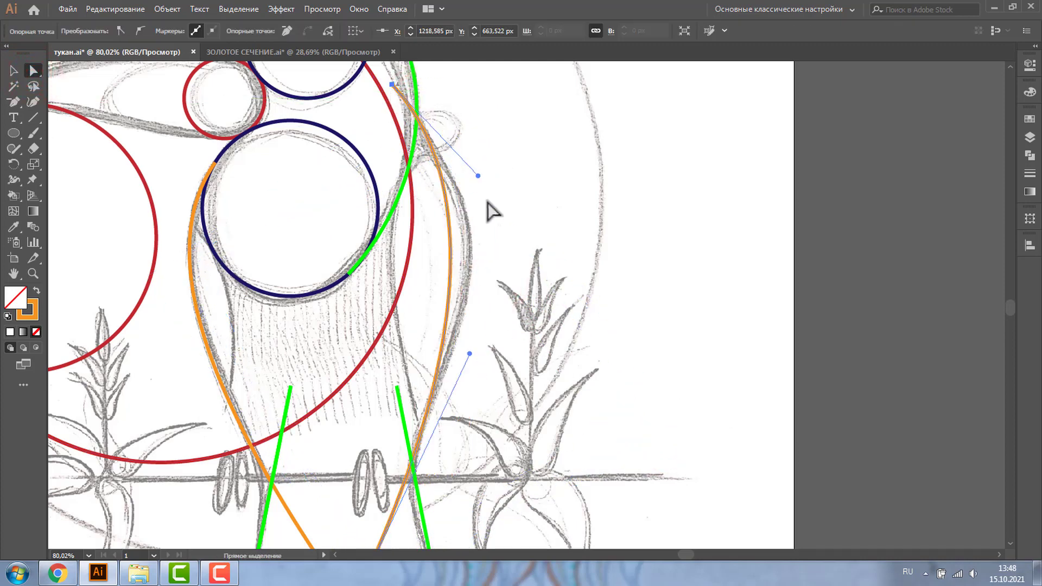
drag(477, 176, 520, 201)
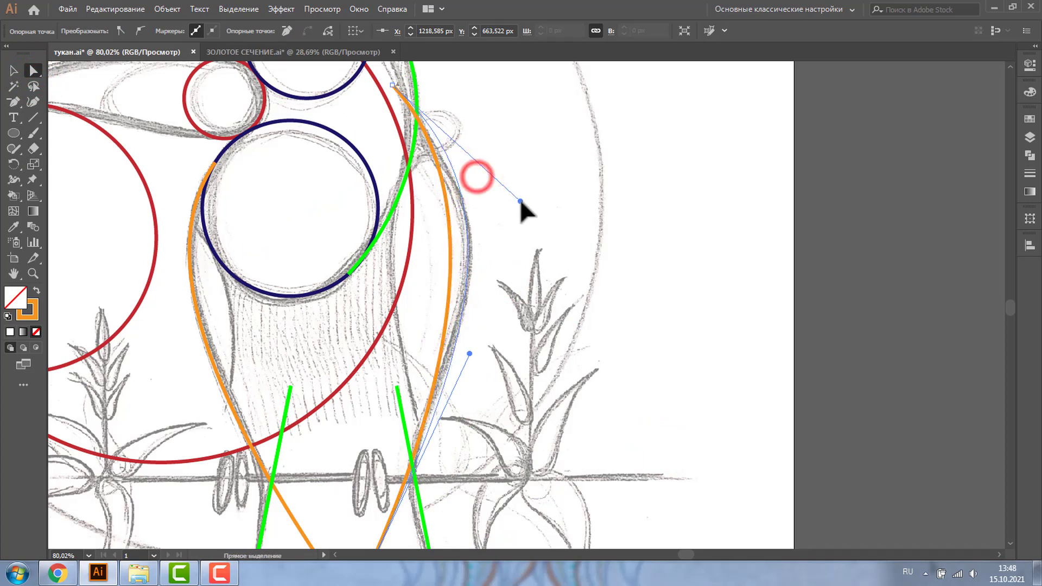
drag(391, 84, 390, 108)
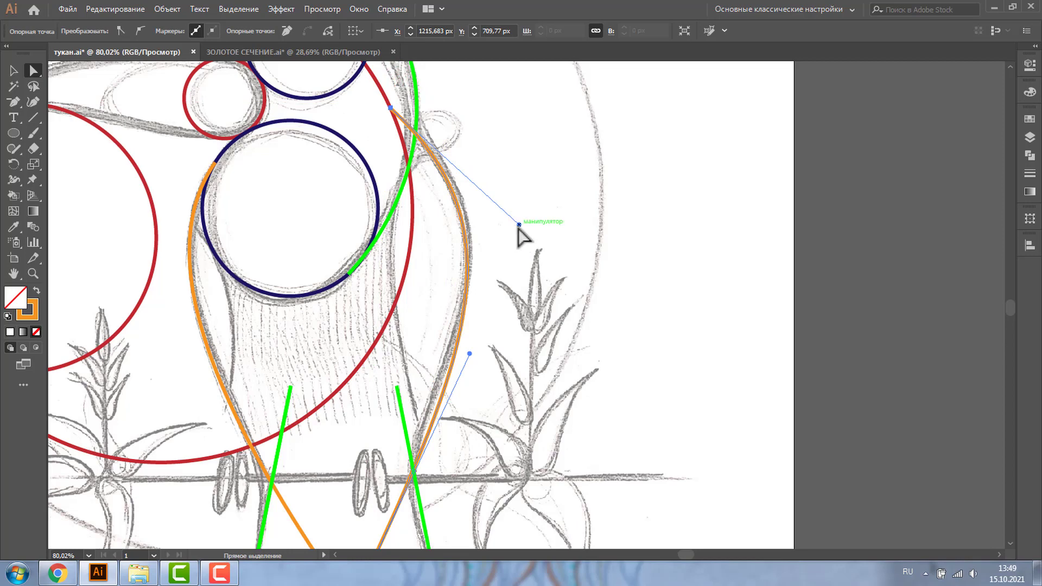
drag(518, 225, 525, 211)
drag(469, 353, 459, 337)
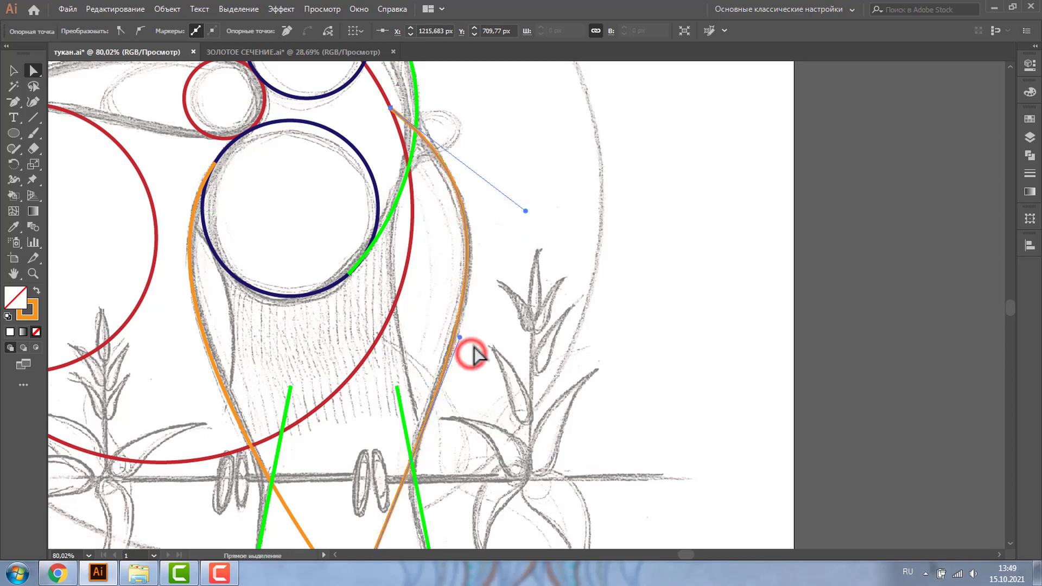
key(v)
key(ctrl+minus)
key(ctrl+minus)
- Place a copy of the green curve on the beak and rotate it along the beak
drag(570, 215, 439, 266)
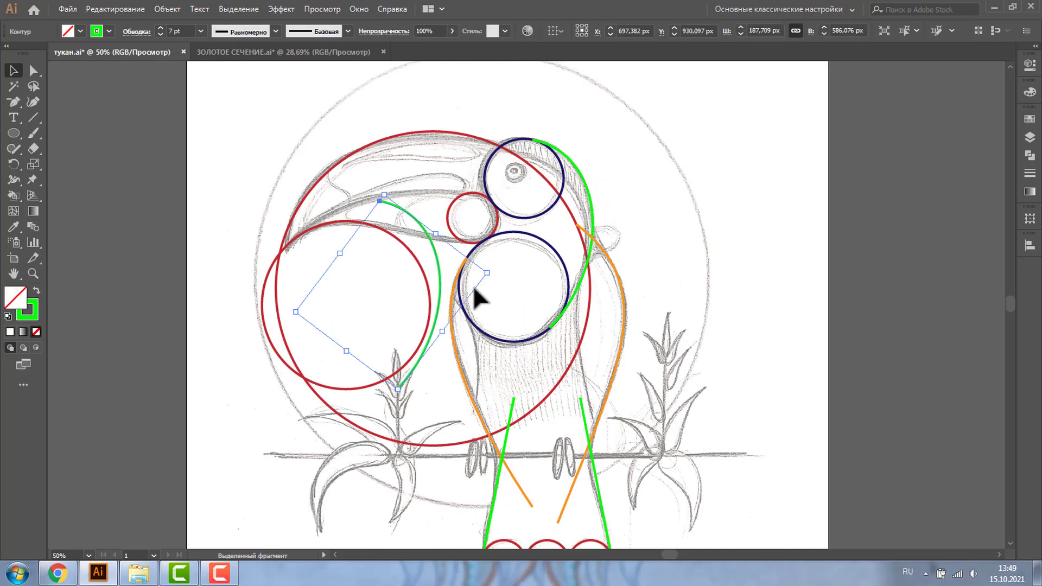
click(32, 273)
drag(278, 159, 589, 330)
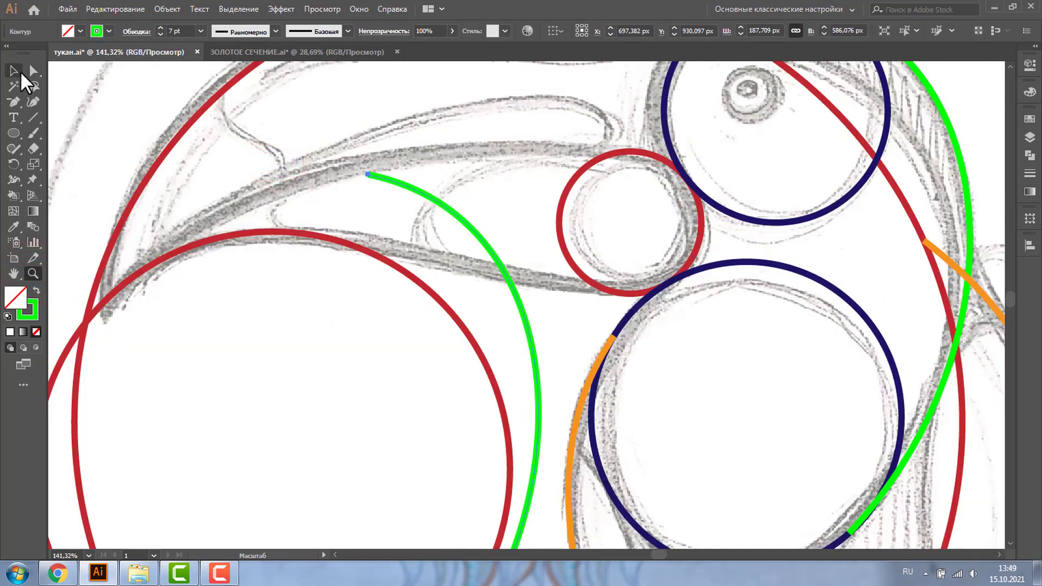
click(20, 72)
drag(521, 266, 448, 392)
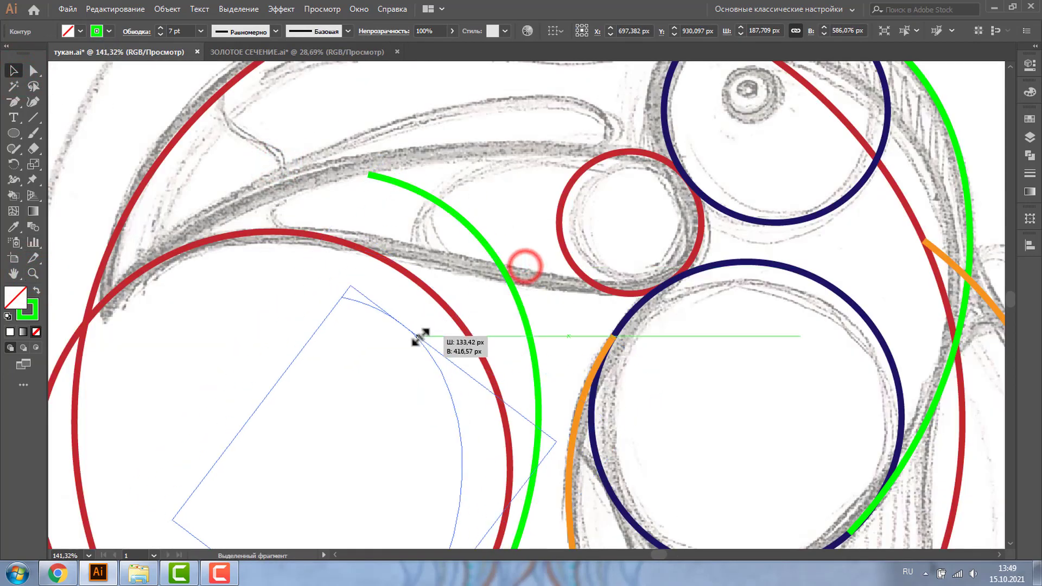
key(ctrl+z)
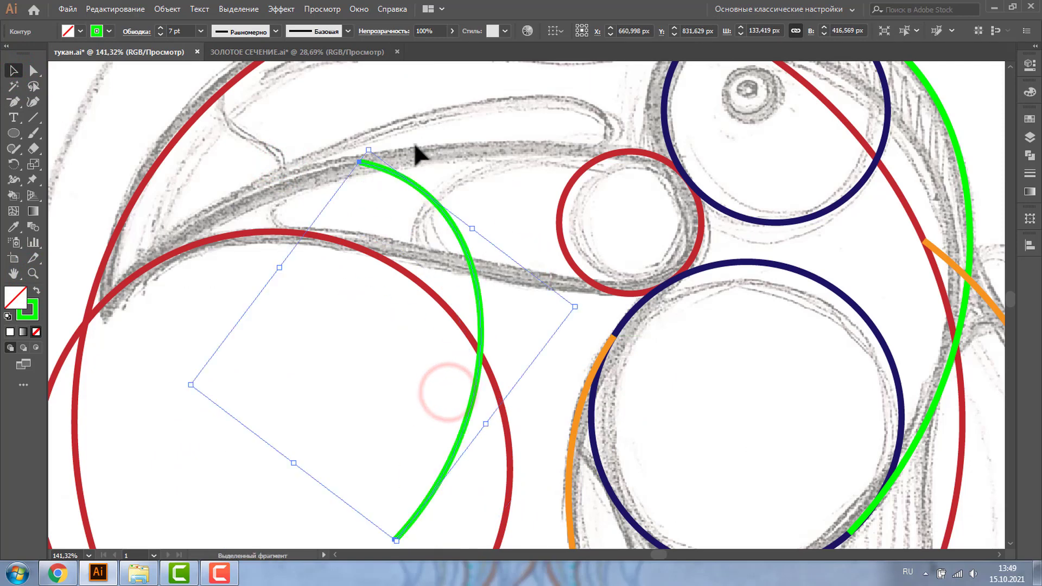
mouse_move(369, 143)
mouse_down()
mouse_move(575, 247)
mouse_move(607, 339)
mouse_up()
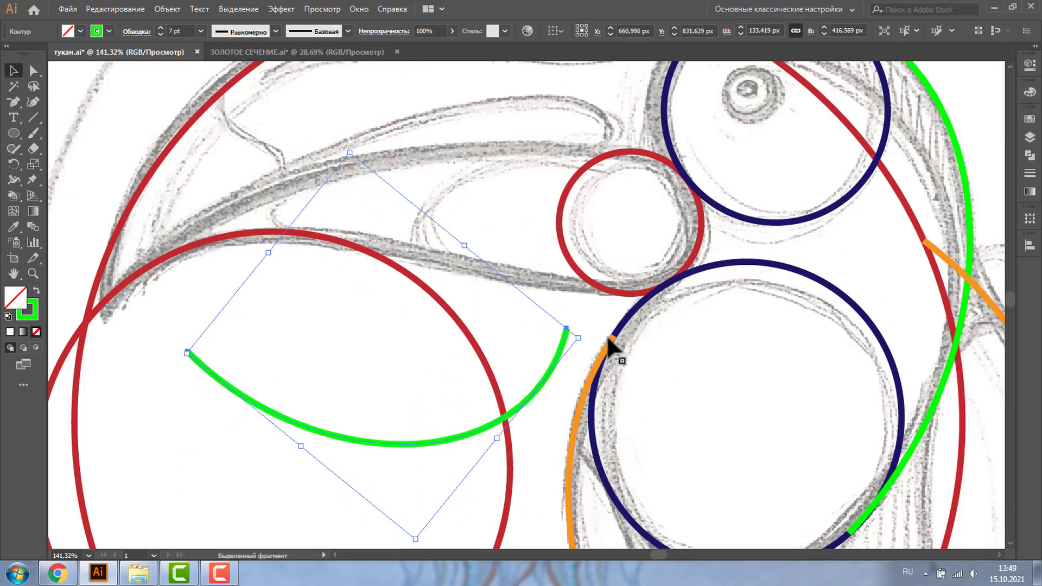
- Reshape the green curve along the beak's lower edge, ending at the small circle
key(a)
mouse_move(187, 352)
mouse_down()
mouse_move(264, 237)
mouse_move(286, 232)
mouse_up()
drag(413, 361, 489, 231)
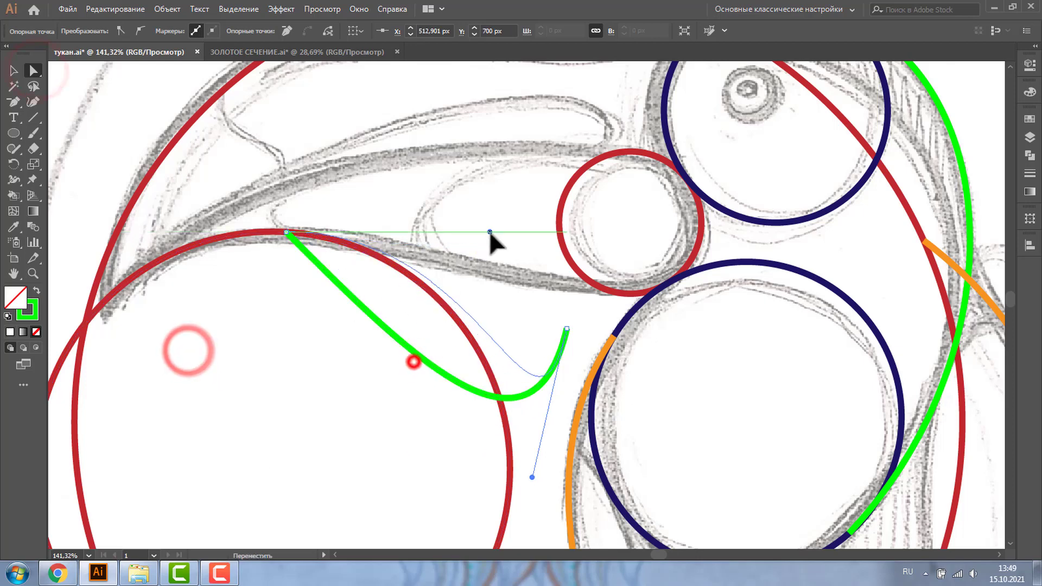
drag(566, 328, 669, 282)
drag(632, 432, 510, 314)
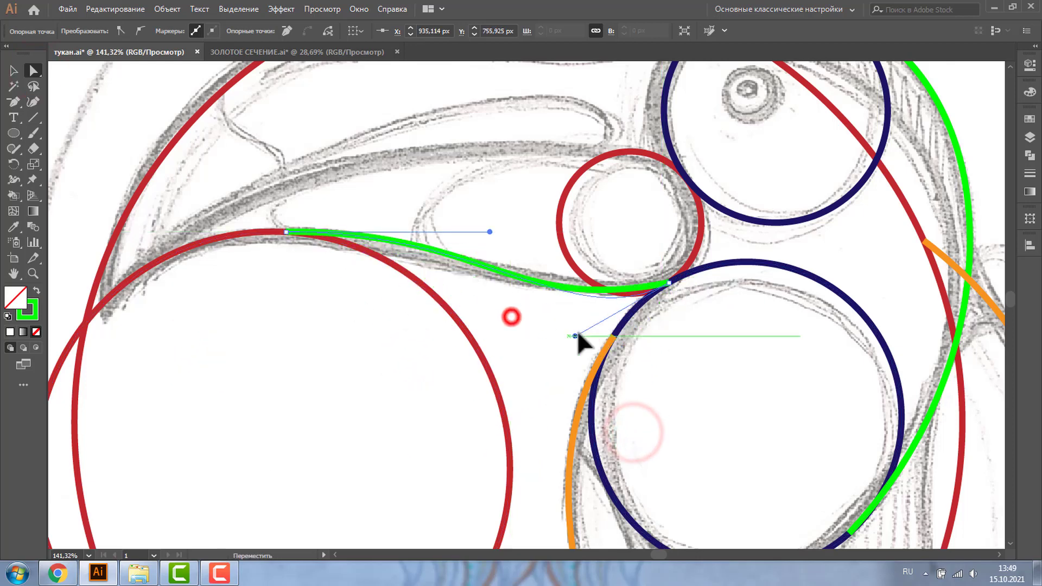
- Set the curve's end precisely at the beak-circle junction and smooth it in
click(33, 274)
click(511, 227)
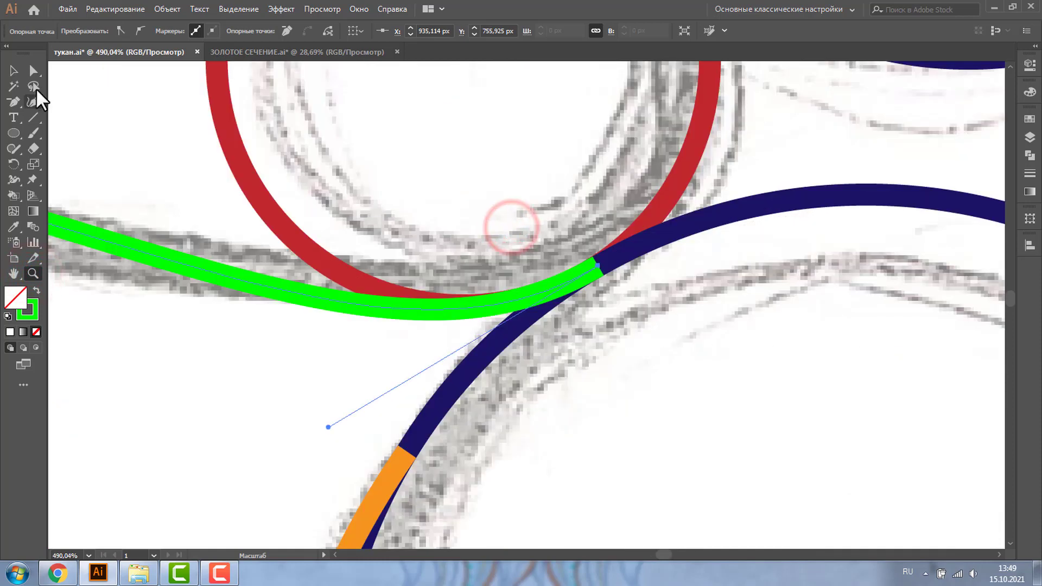
click(33, 71)
mouse_move(596, 266)
mouse_down()
mouse_move(464, 341)
mouse_move(476, 305)
mouse_move(462, 307)
mouse_up()
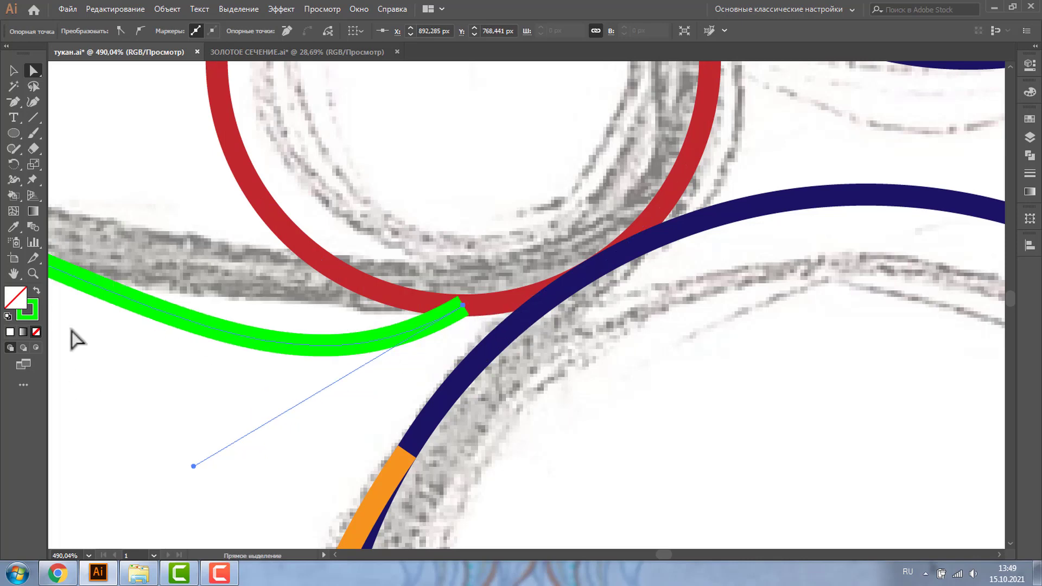
key(ctrl+minus)
key(ctrl+minus)
key(ctrl+minus)
drag(498, 377, 491, 310)
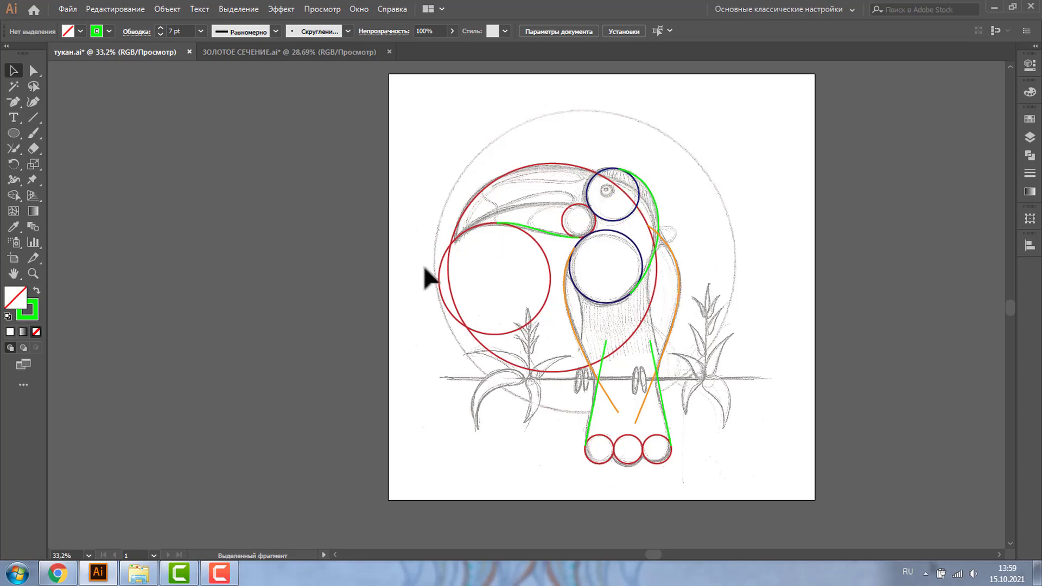
- Duplicate all the toucan guide curves onto the pasteboard left of the artboard
key(ctrl+a)
click(219, 196)
mouse_move(393, 138)
mouse_down()
mouse_move(705, 502)
mouse_move(721, 489)
mouse_up()
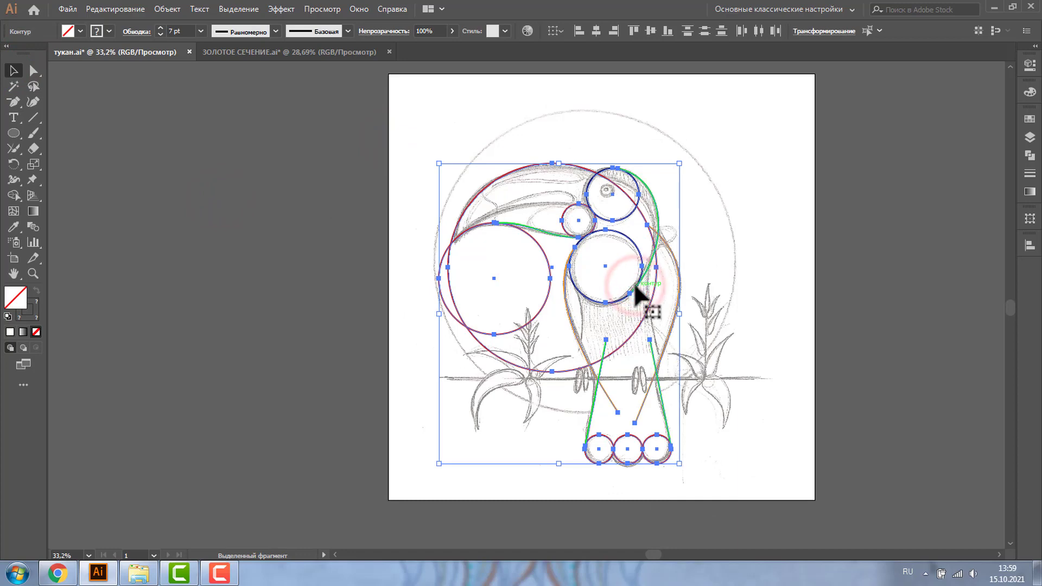
drag(635, 284, 266, 298)
- Select the original guides on the artboard and zoom in on them
click(286, 112)
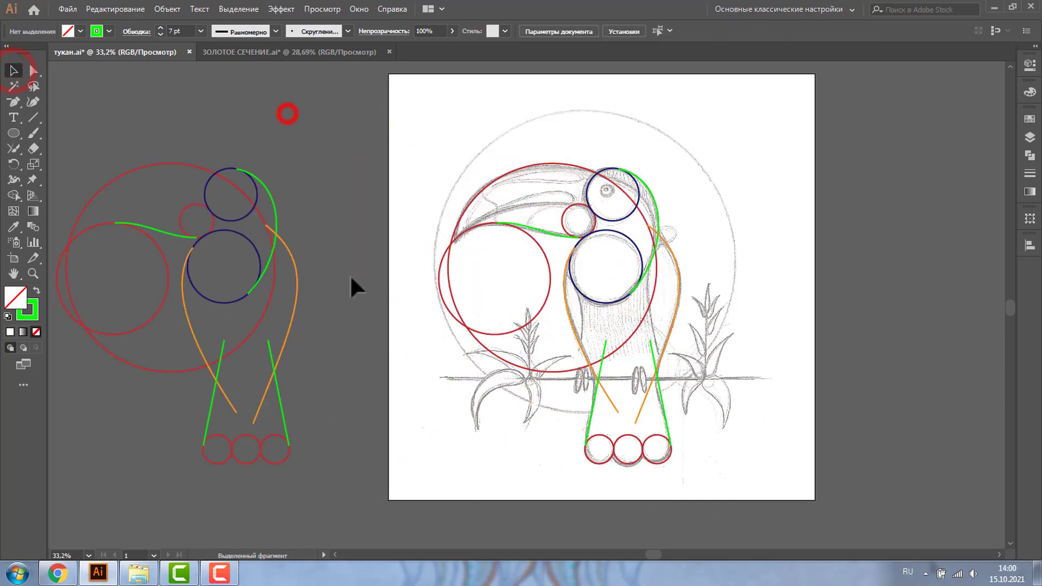
drag(376, 108, 722, 487)
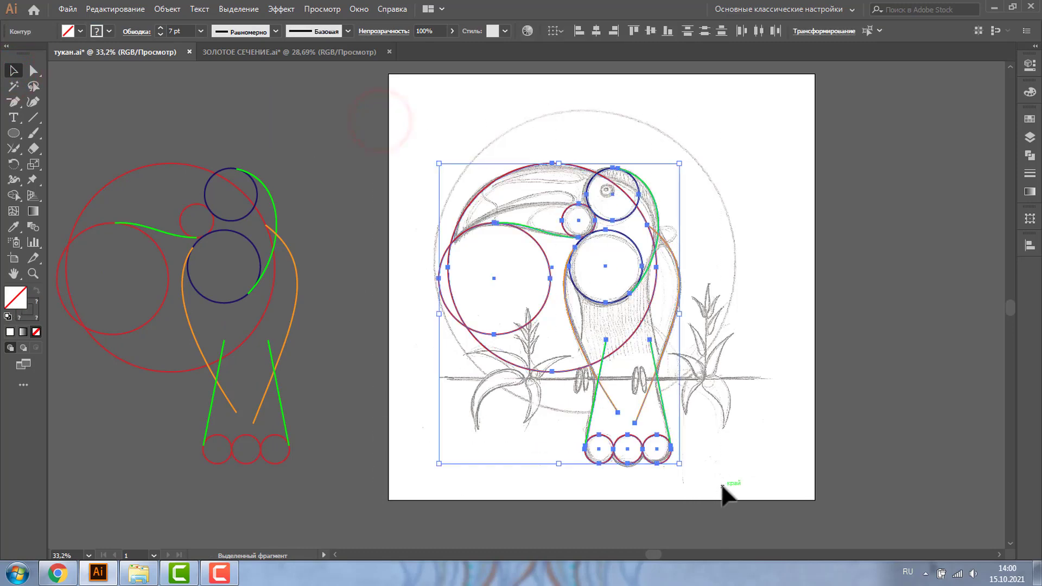
click(34, 274)
drag(431, 142, 729, 478)
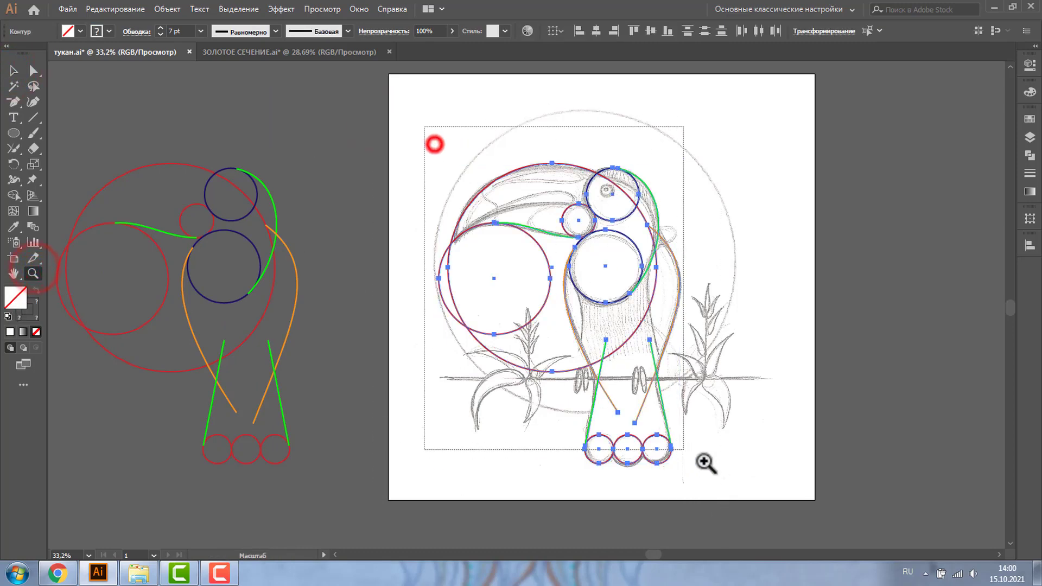
click(14, 70)
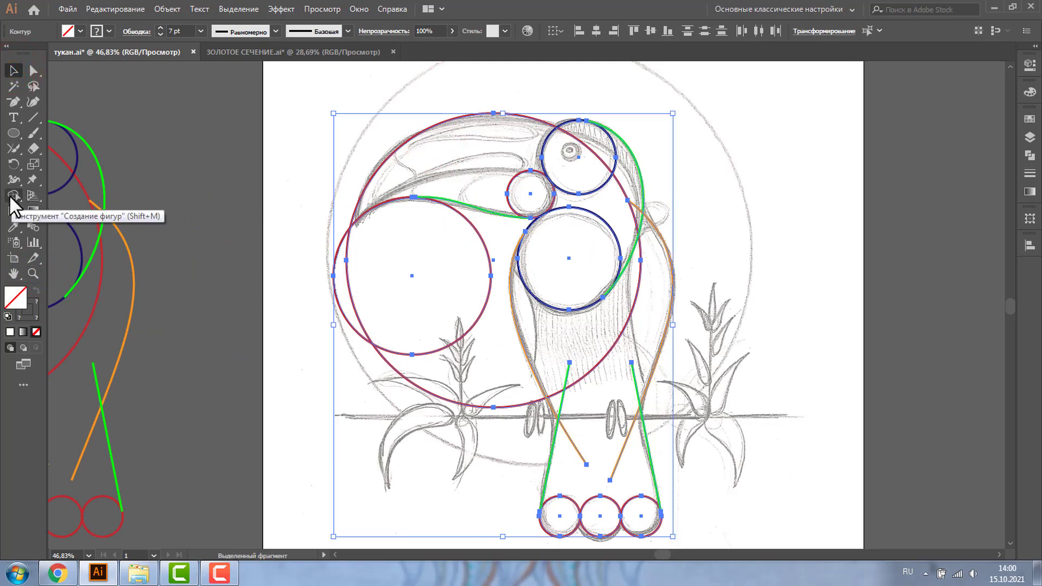
- Merge the beak and small circle with Shape Builder, testing then undoing a magenta fill
click(10, 196)
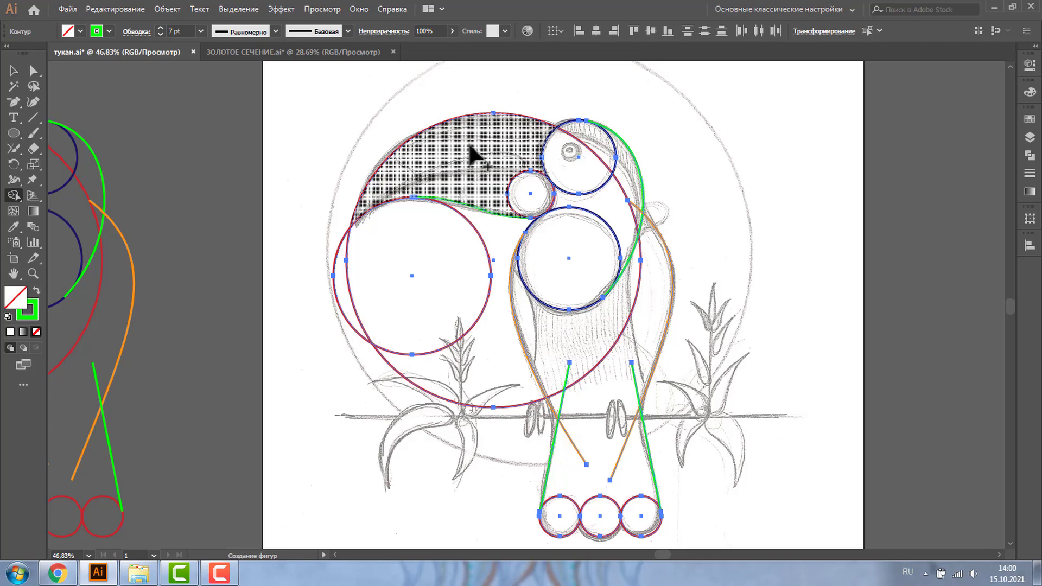
drag(469, 147, 515, 206)
click(14, 71)
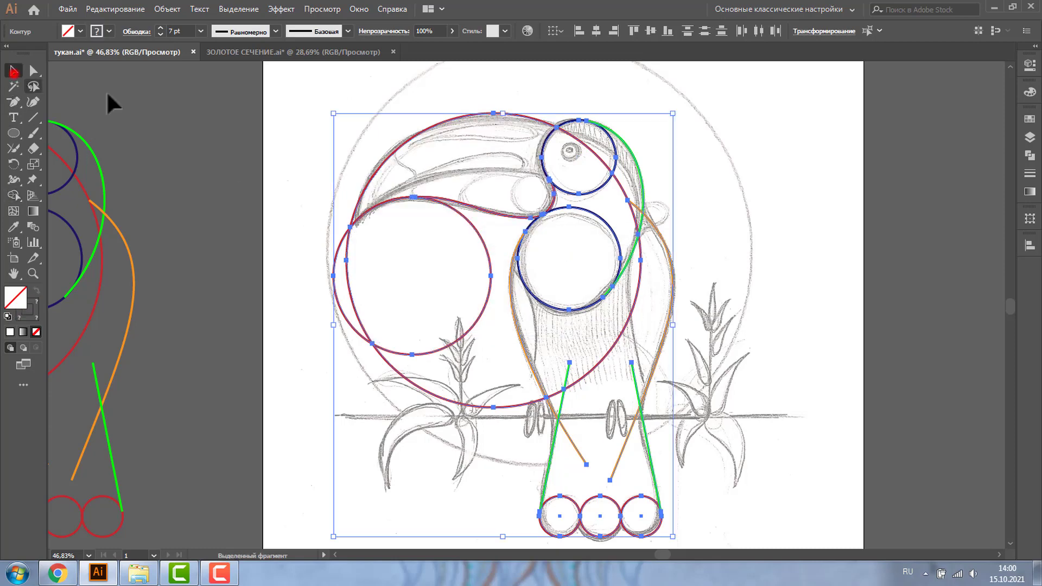
click(467, 140)
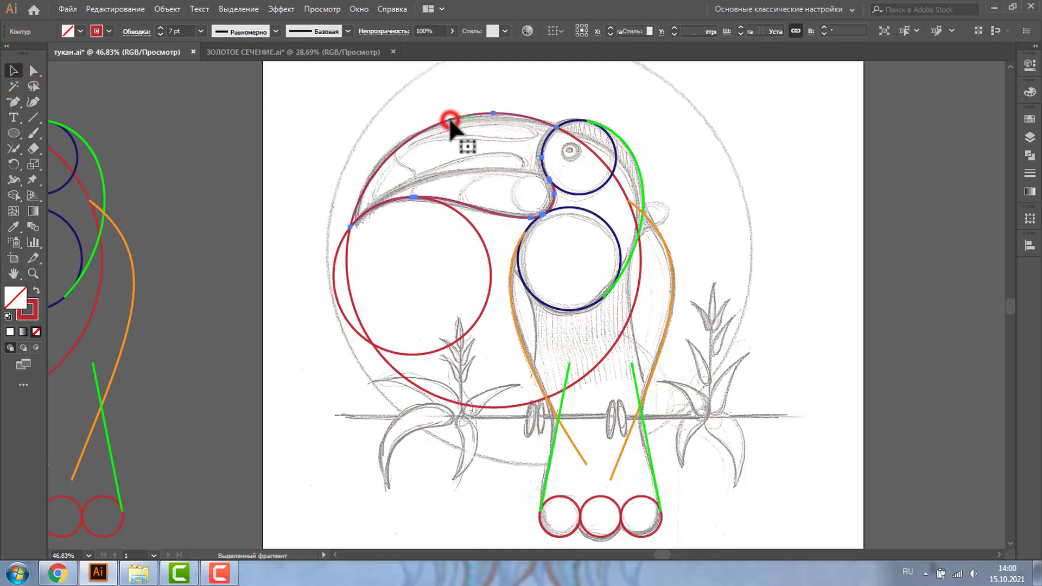
click(454, 120)
click(80, 30)
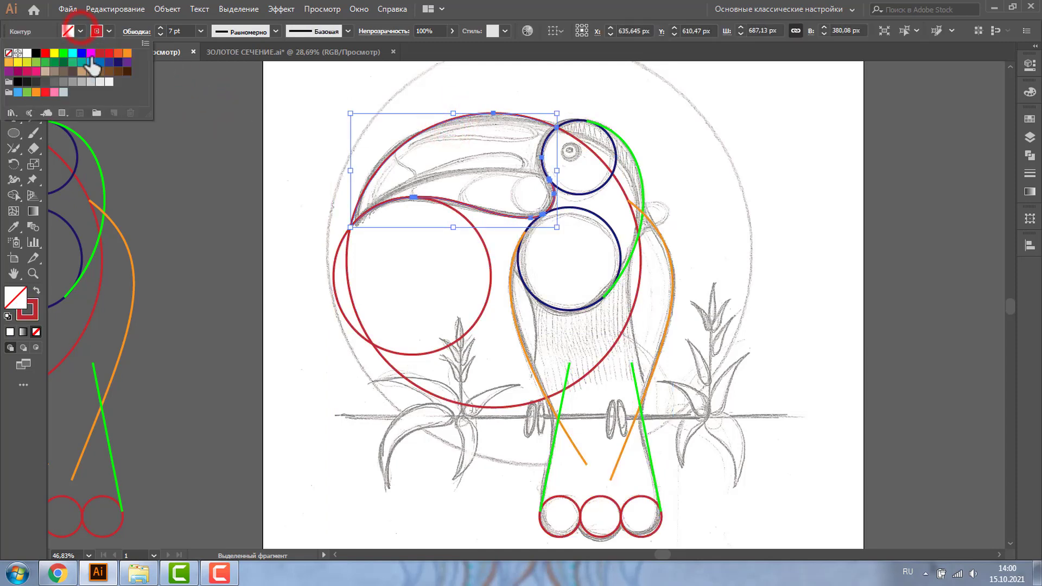
click(91, 52)
key(ctrl+z)
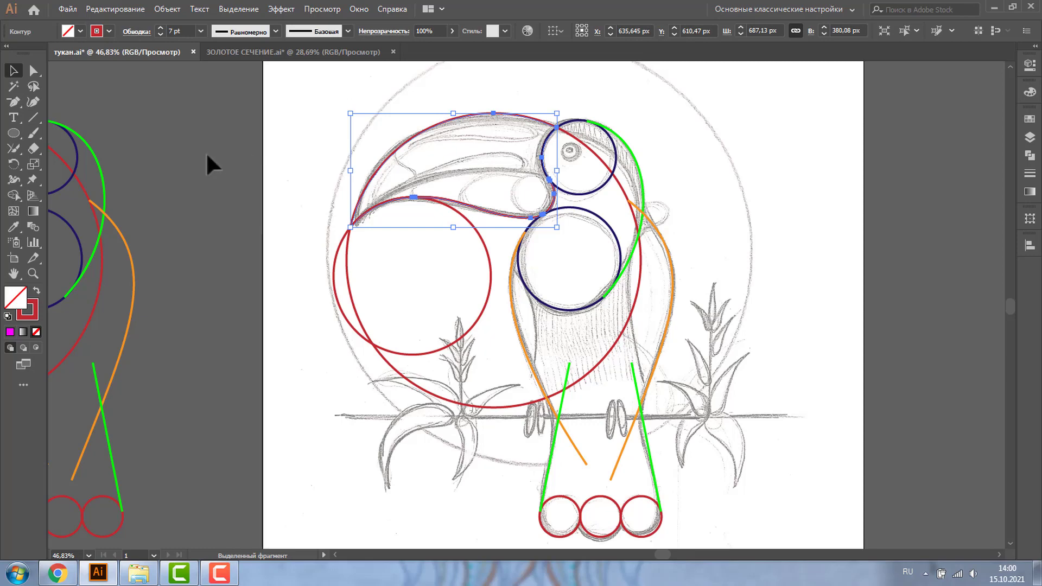
click(221, 275)
drag(278, 86, 743, 489)
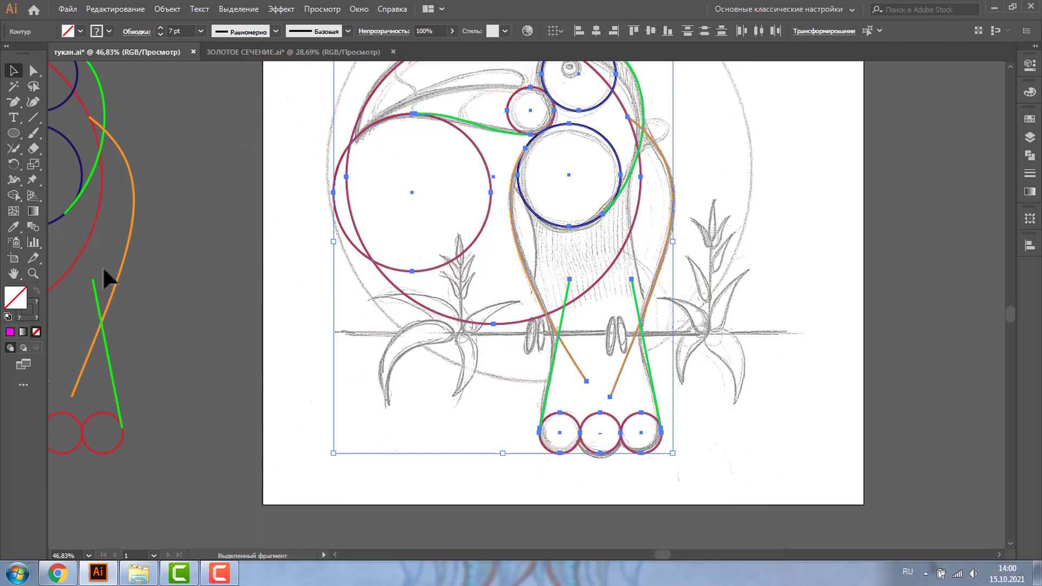
- Merge the body and legs into one shape, and the eye and neck into the head
click(14, 195)
mouse_move(547, 254)
mouse_down()
mouse_move(593, 435)
mouse_move(648, 437)
mouse_up()
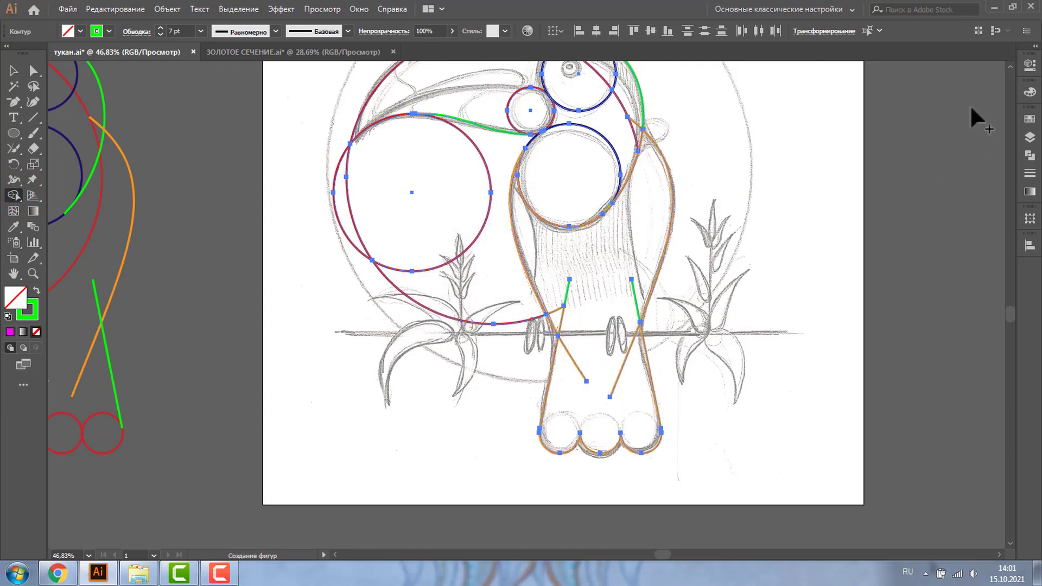
click(1009, 67)
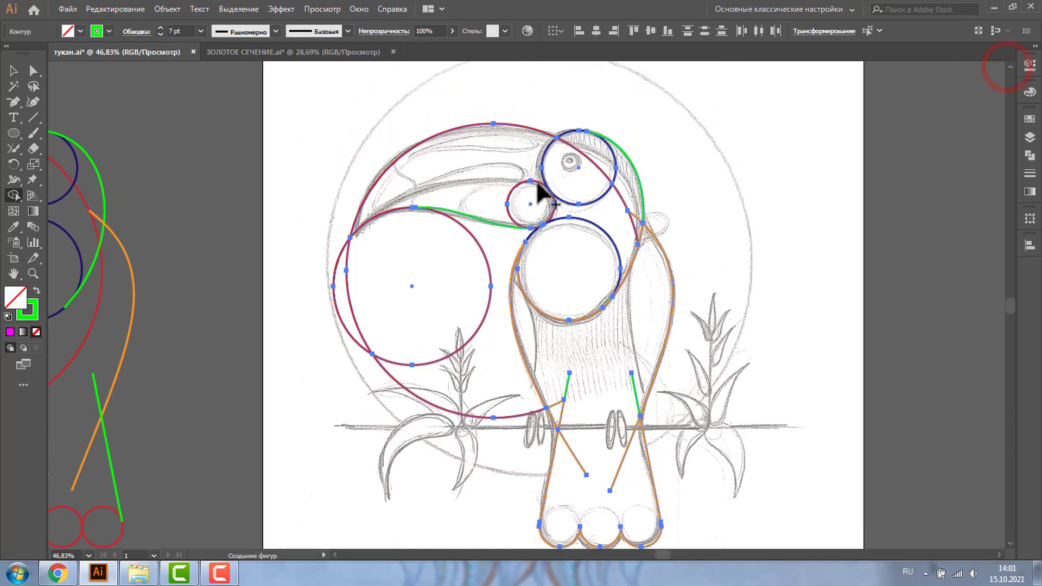
drag(495, 139, 531, 209)
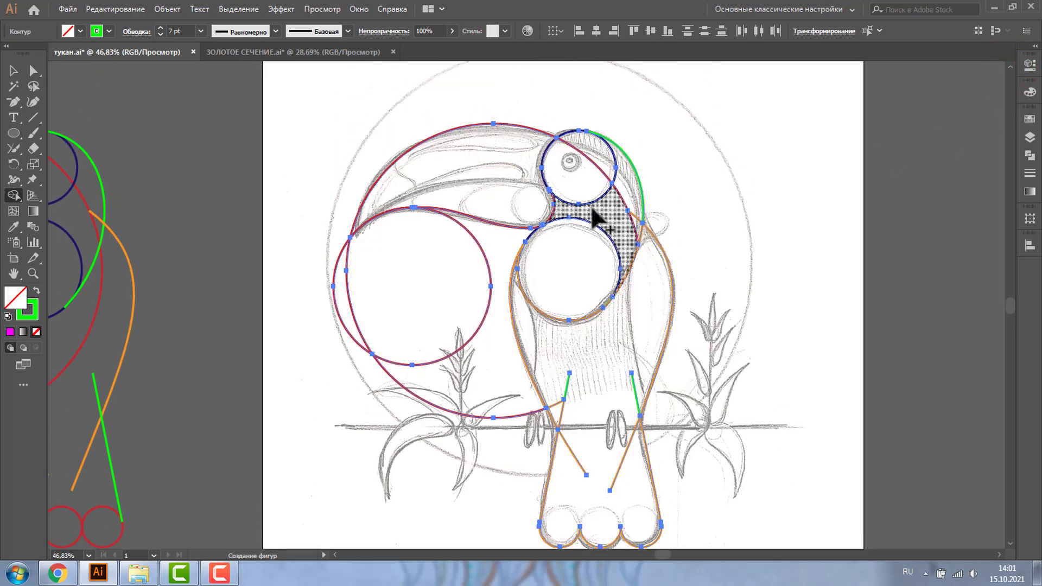
mouse_move(574, 177)
mouse_down()
mouse_move(599, 159)
mouse_move(628, 198)
mouse_move(620, 218)
mouse_up()
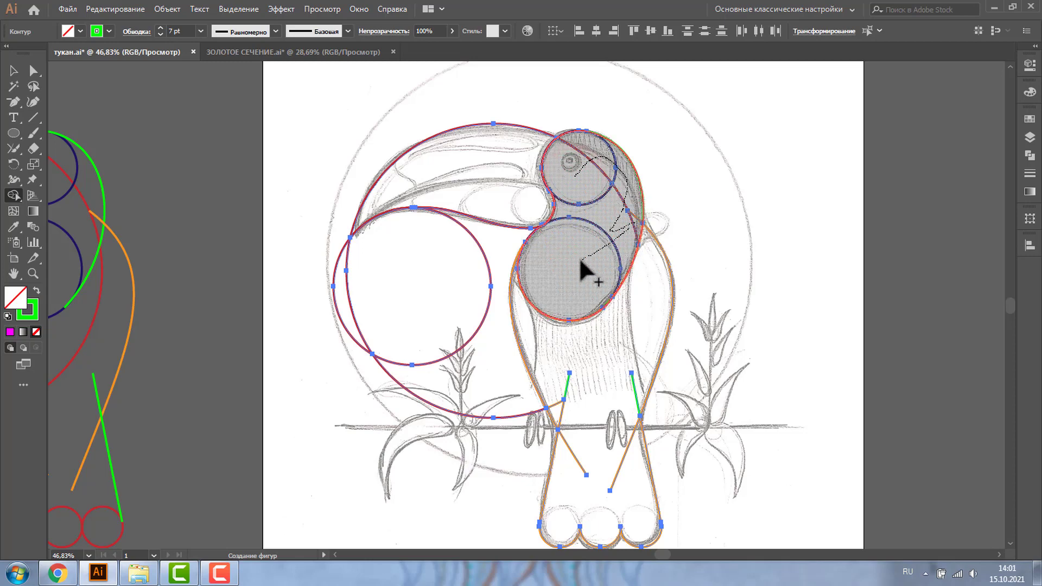
drag(618, 255, 586, 269)
- Fill the toucan's head outline with blue
click(14, 70)
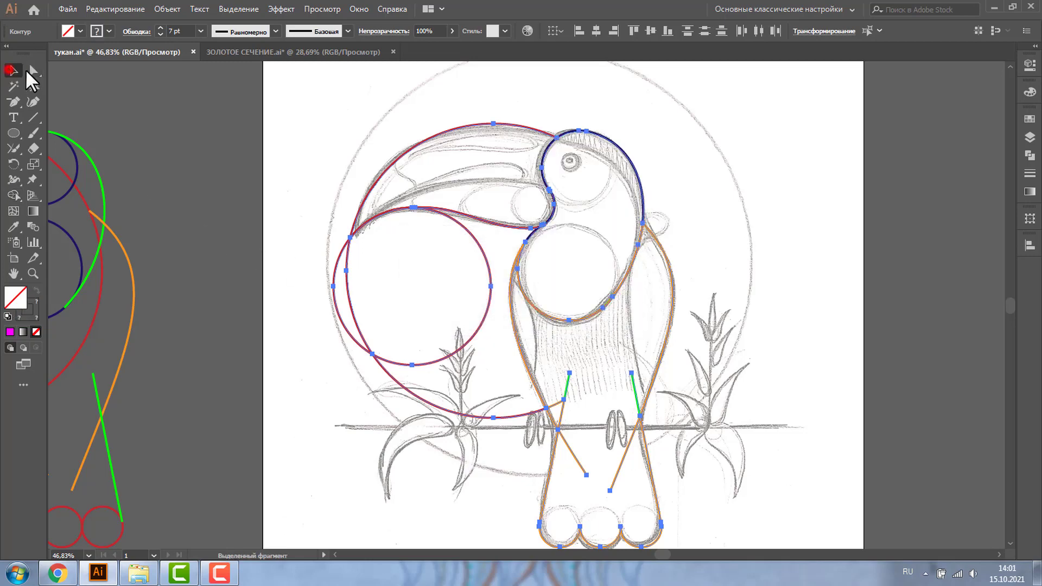
click(558, 244)
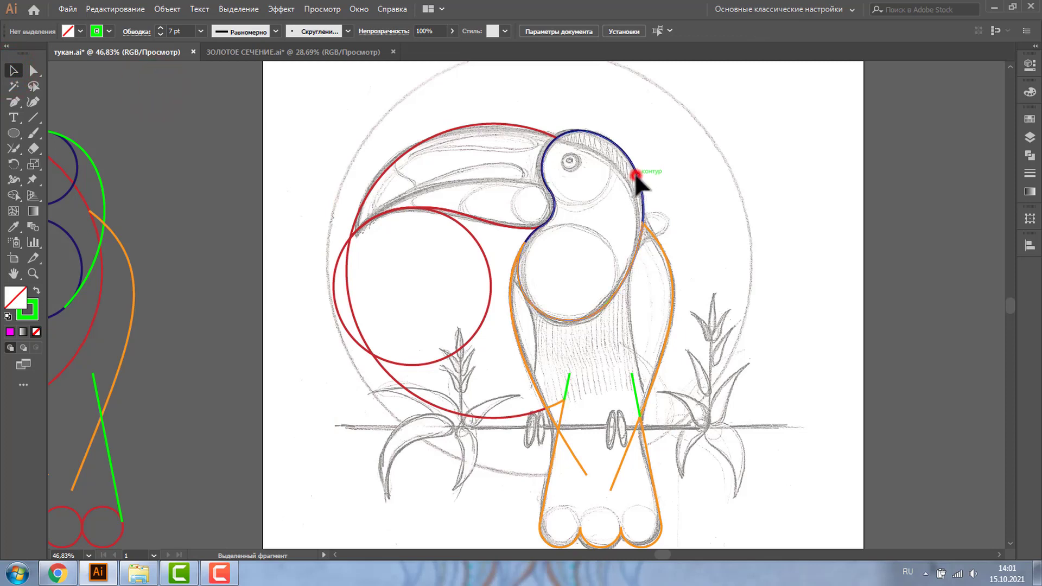
click(636, 175)
click(80, 30)
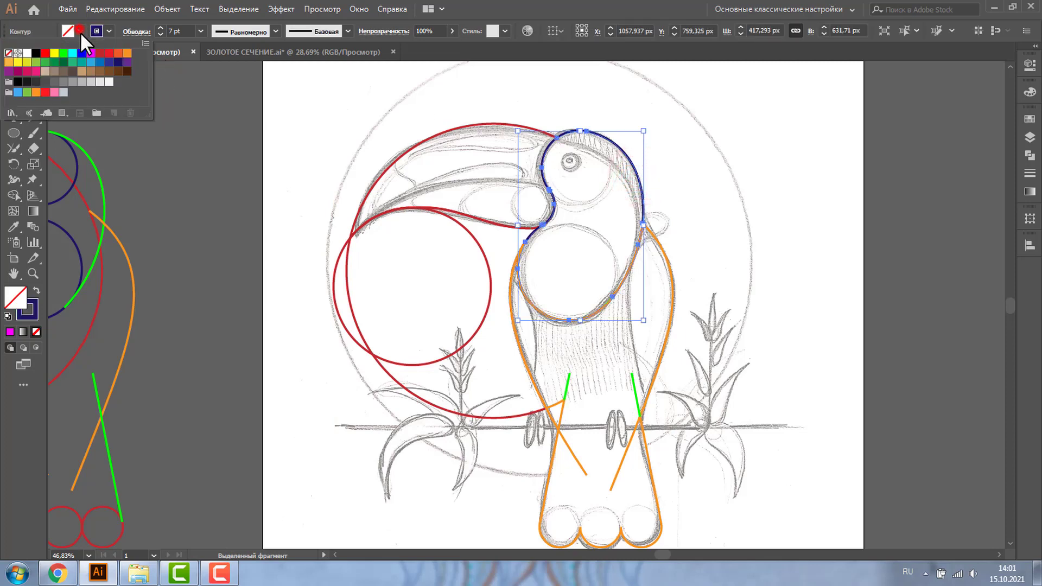
click(100, 63)
- Fill the beak outline with bright green
double_click(485, 123)
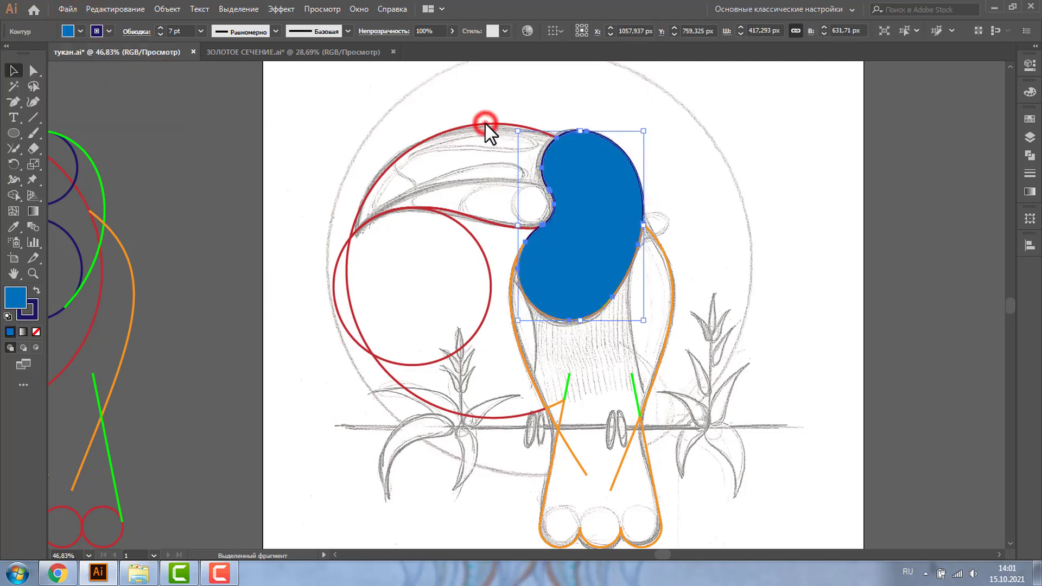
double_click(231, 216)
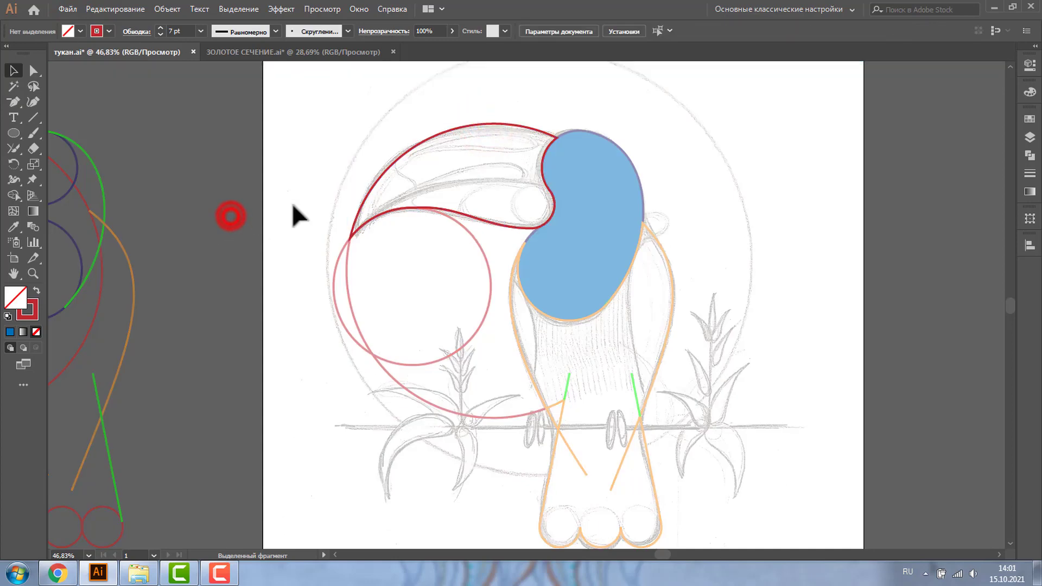
click(446, 132)
click(78, 30)
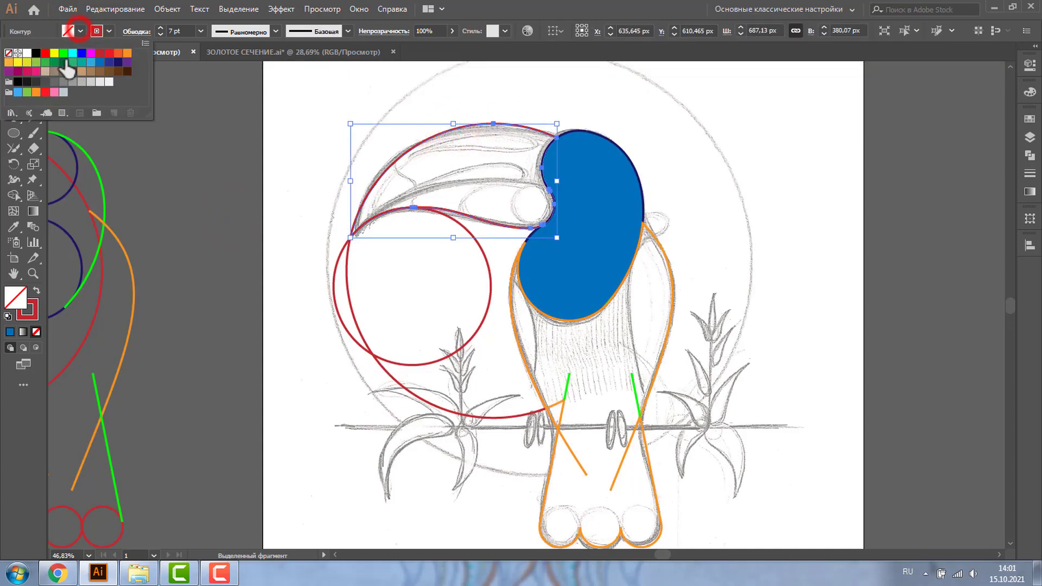
click(63, 53)
click(667, 332)
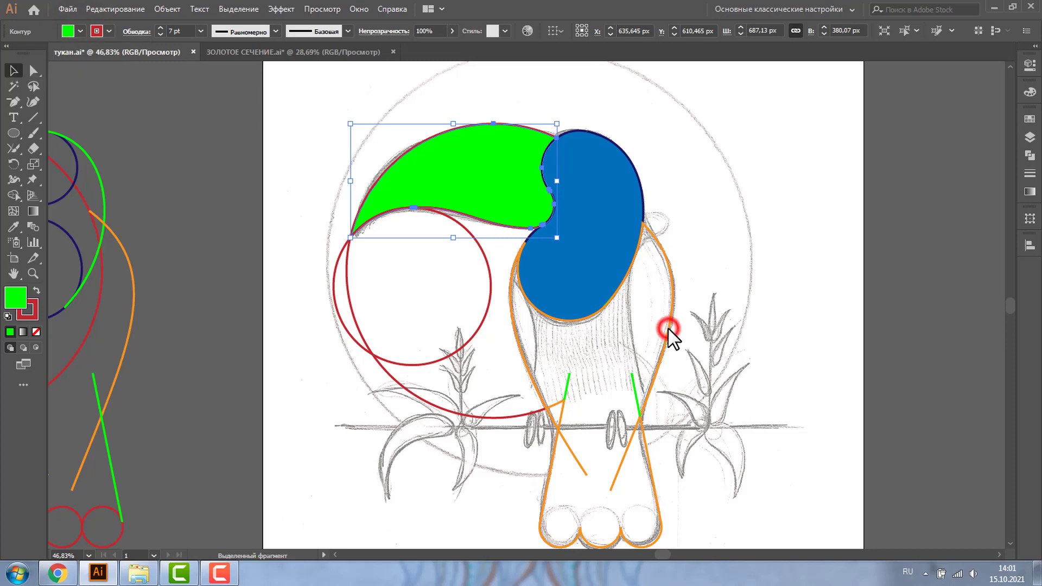
- Fill the body outline with a brighter blue and zoom in on the lower body
click(512, 317)
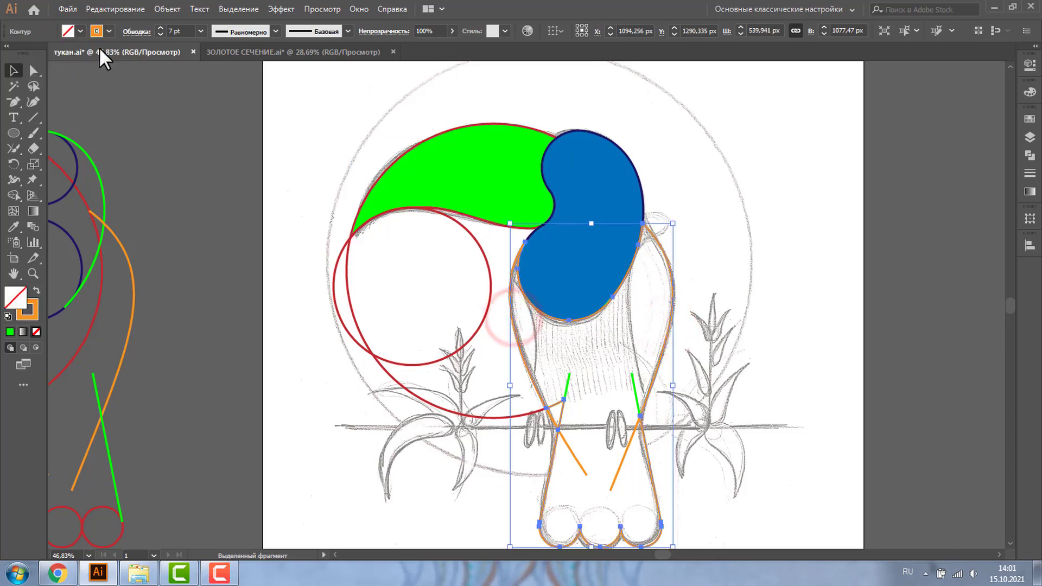
click(79, 30)
click(81, 52)
click(767, 378)
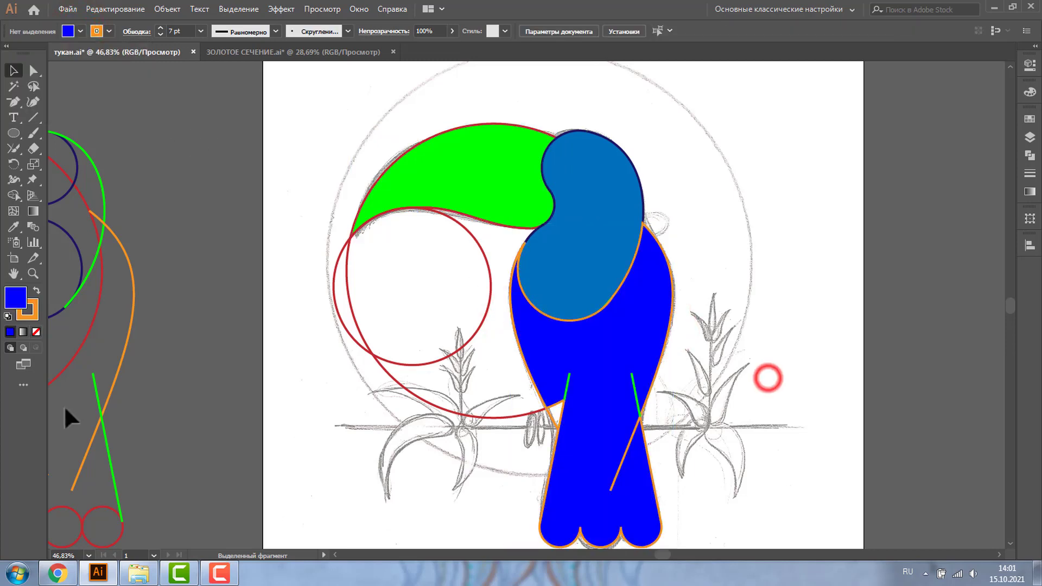
click(33, 273)
drag(482, 337, 632, 445)
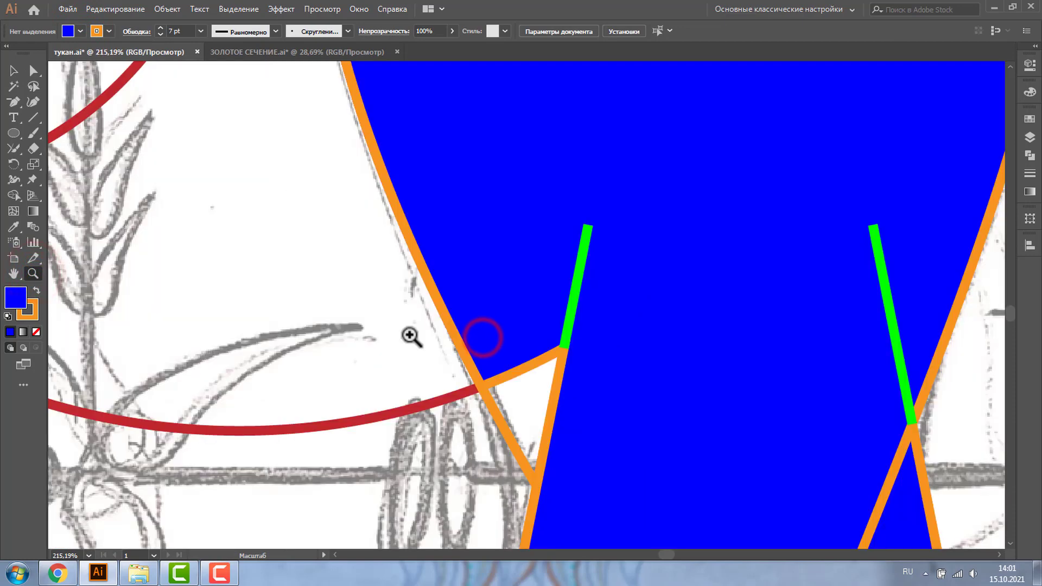
- Delete both green leg lines and the right notch's inner edge
click(584, 253)
key(Delete)
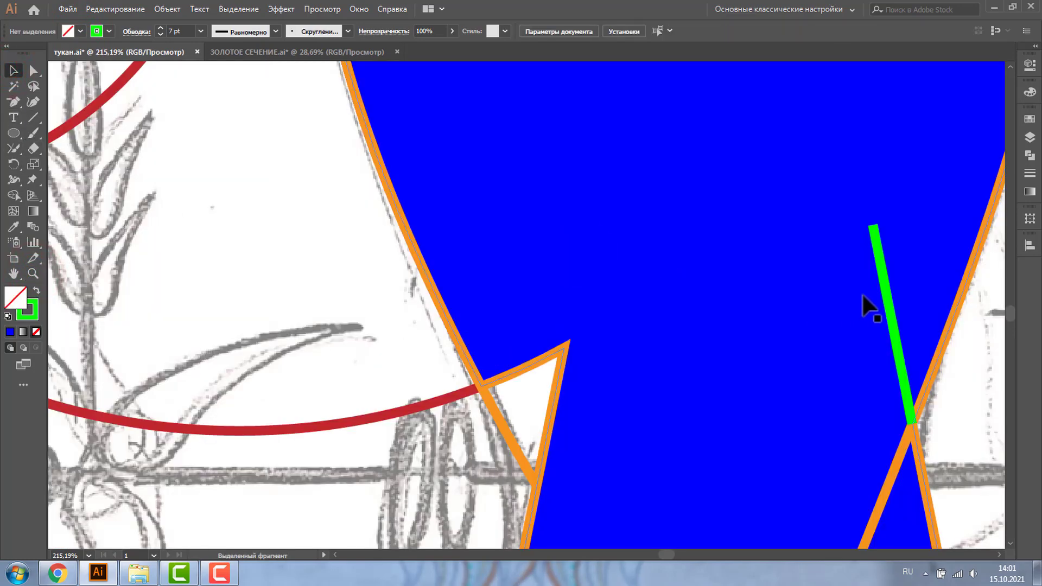
click(890, 302)
key(Delete)
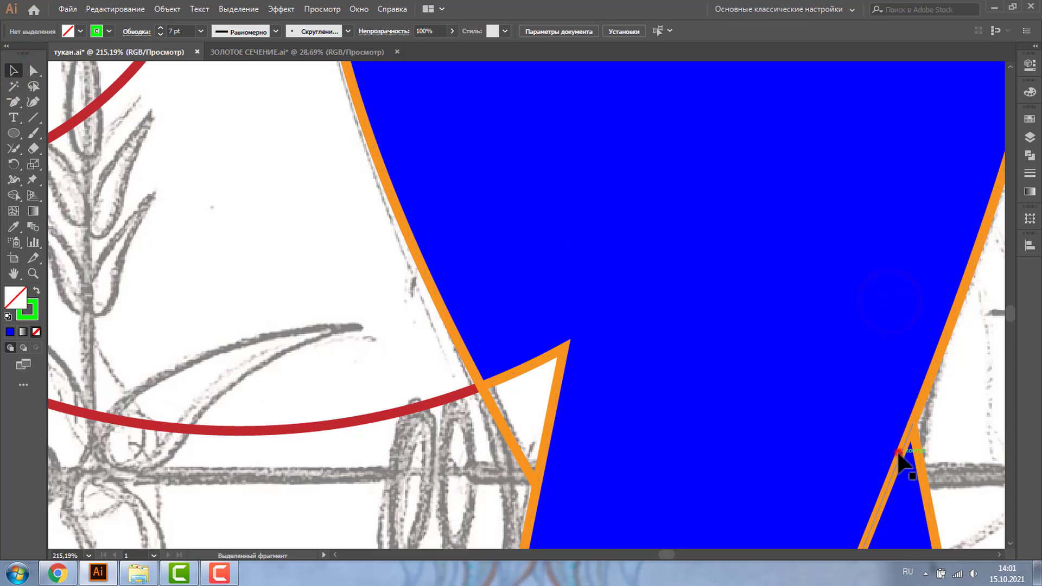
click(897, 457)
key(Delete)
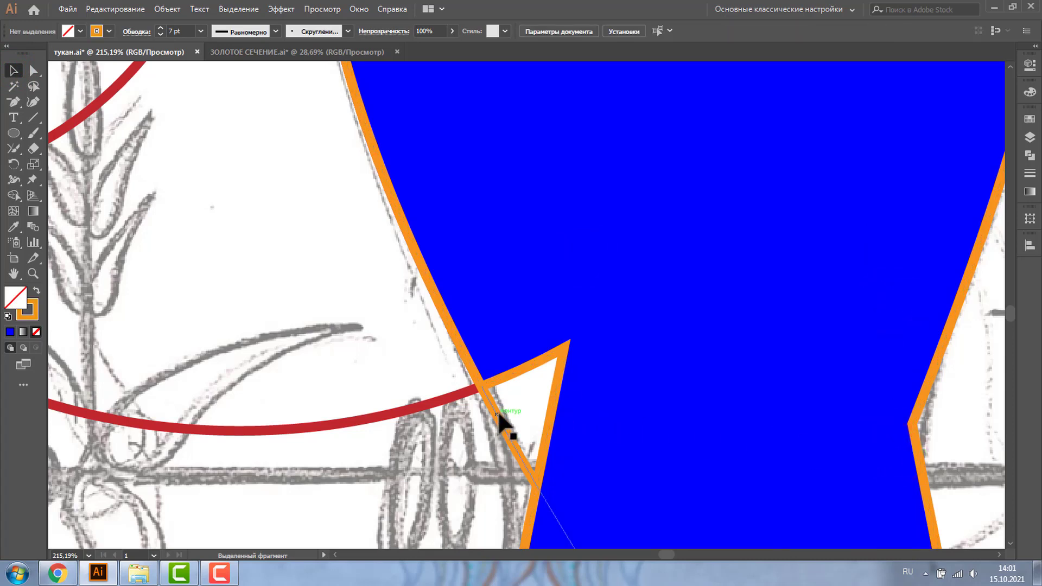
click(496, 410)
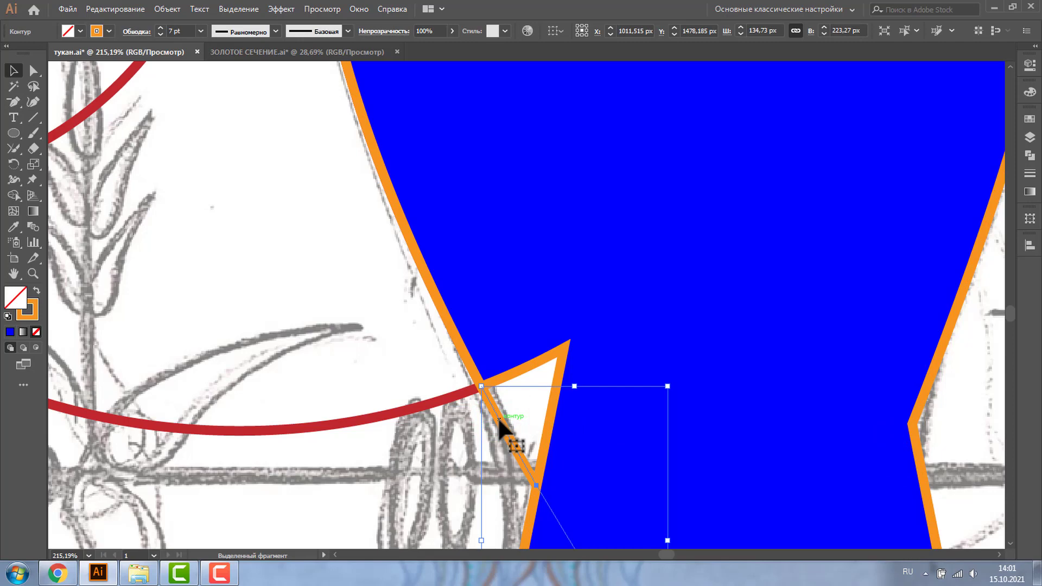
- Merge the left notch into the body with Shape Builder and delete the stray diagonal segment
key(ctrl+a)
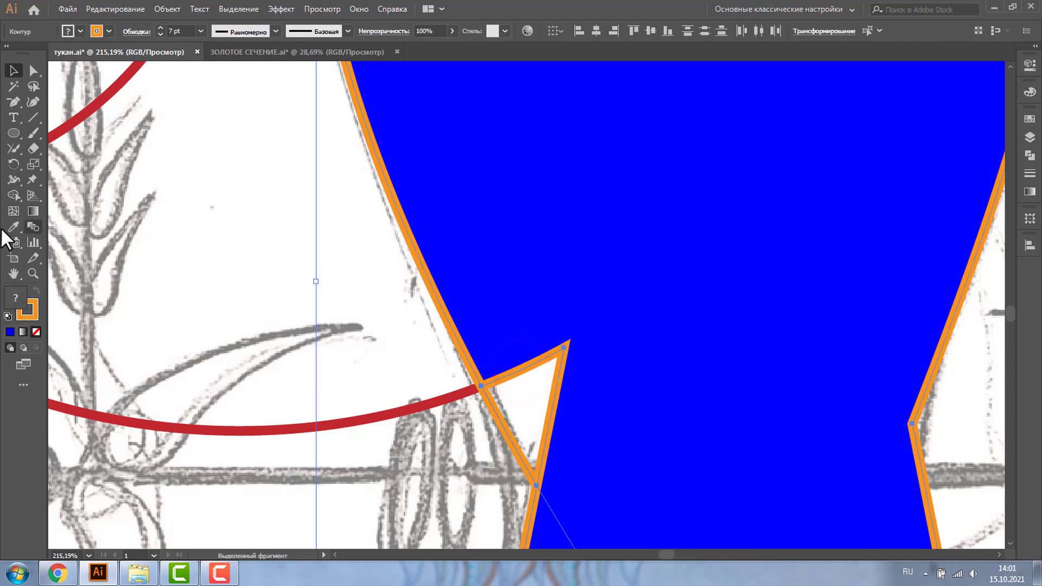
click(13, 195)
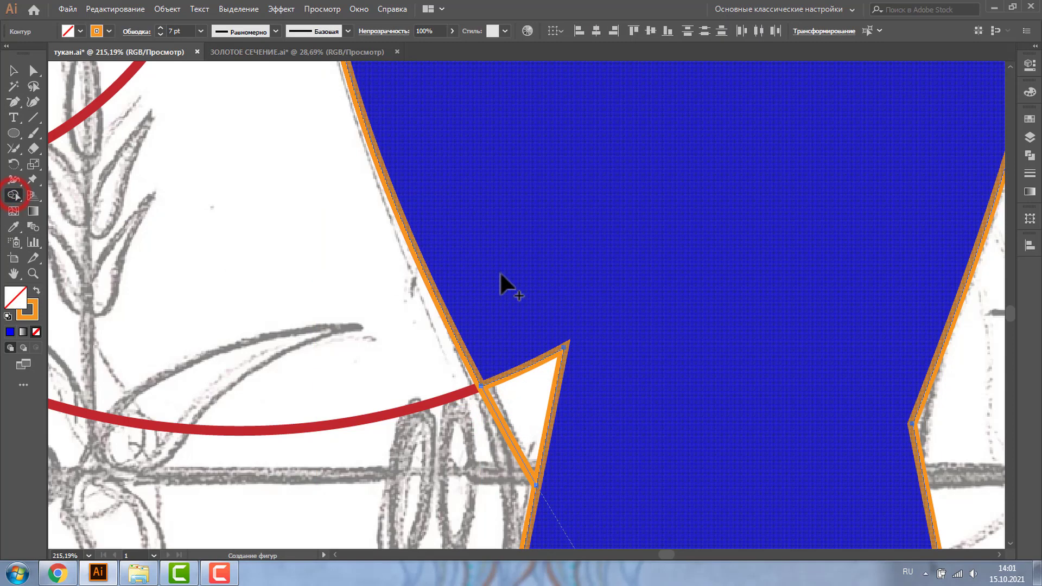
drag(500, 275, 521, 400)
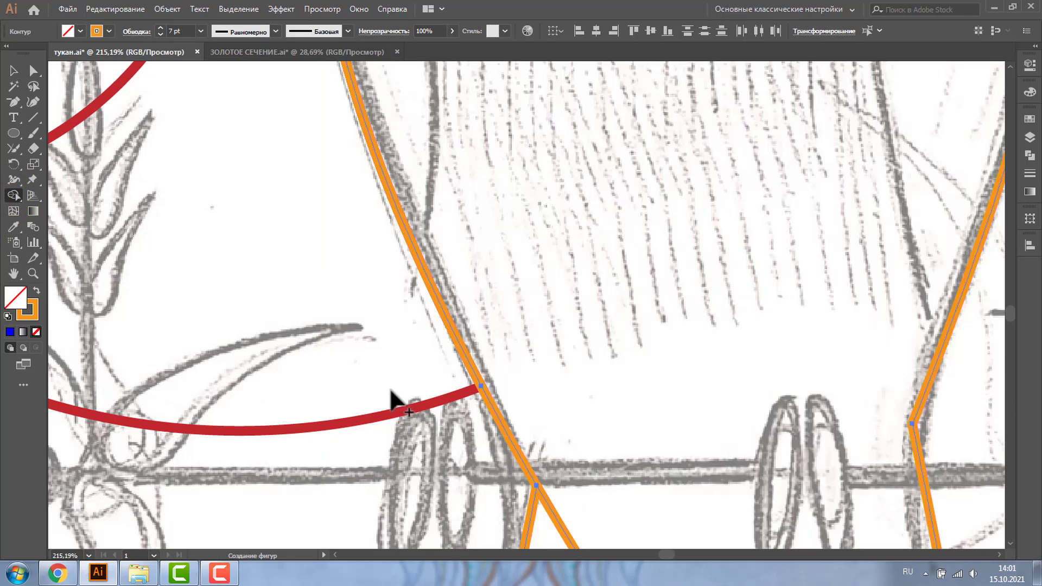
double_click(32, 273)
key(v)
click(445, 342)
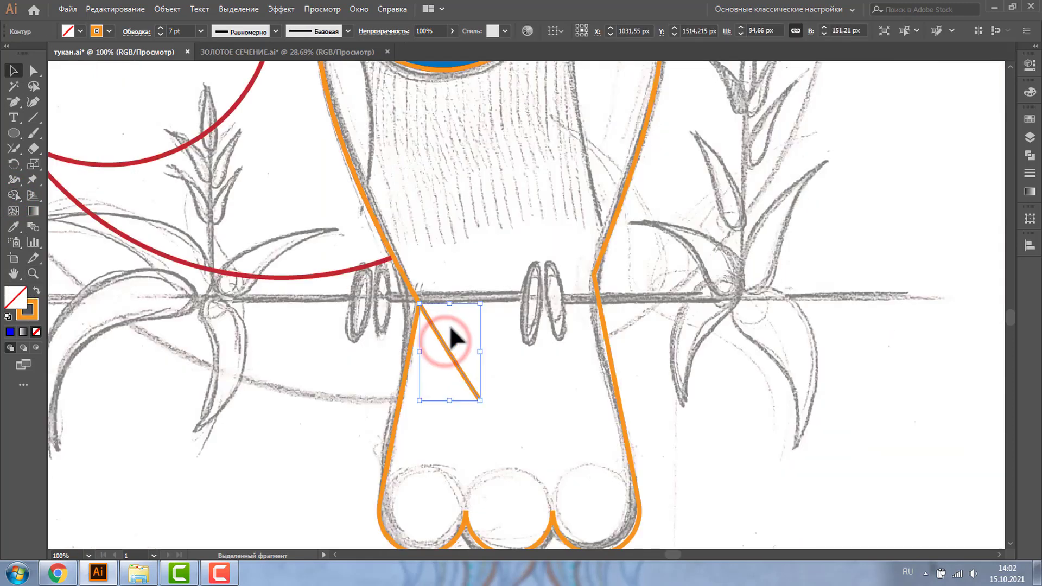
key(Delete)
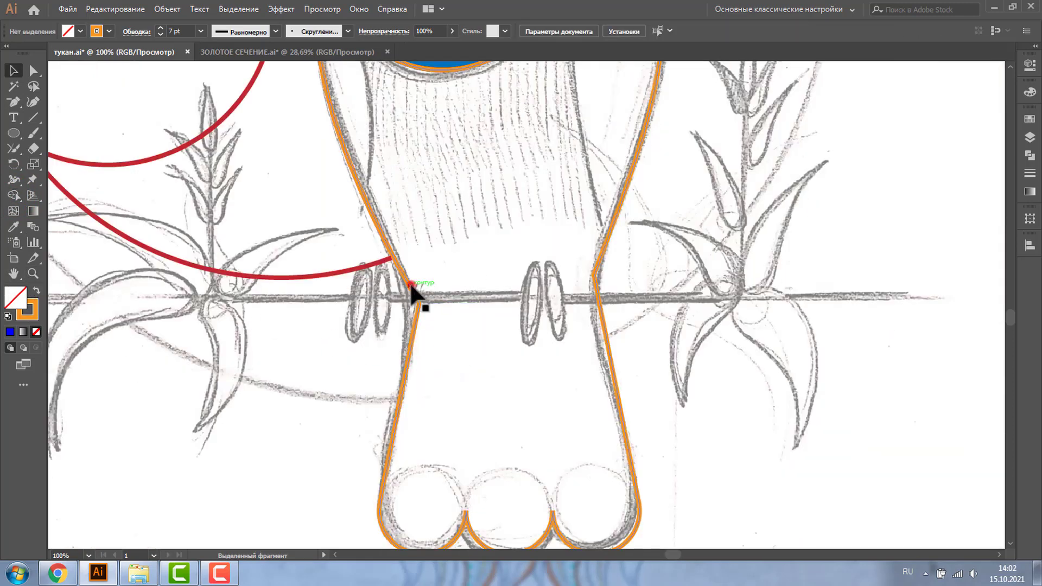
- Try a bright green fill on the body outline, undo it, and reselect the outline
click(411, 293)
click(80, 30)
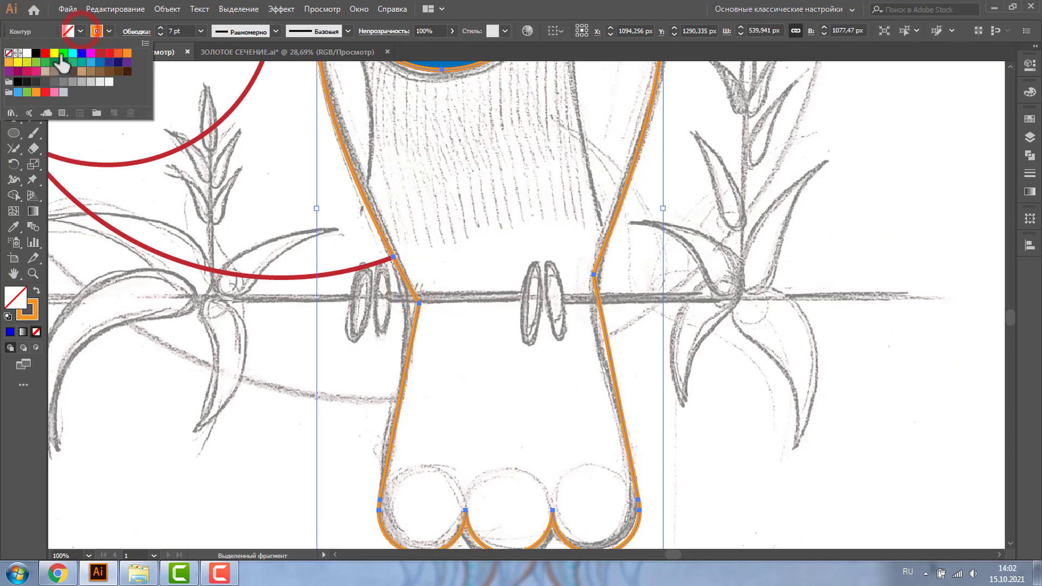
click(63, 53)
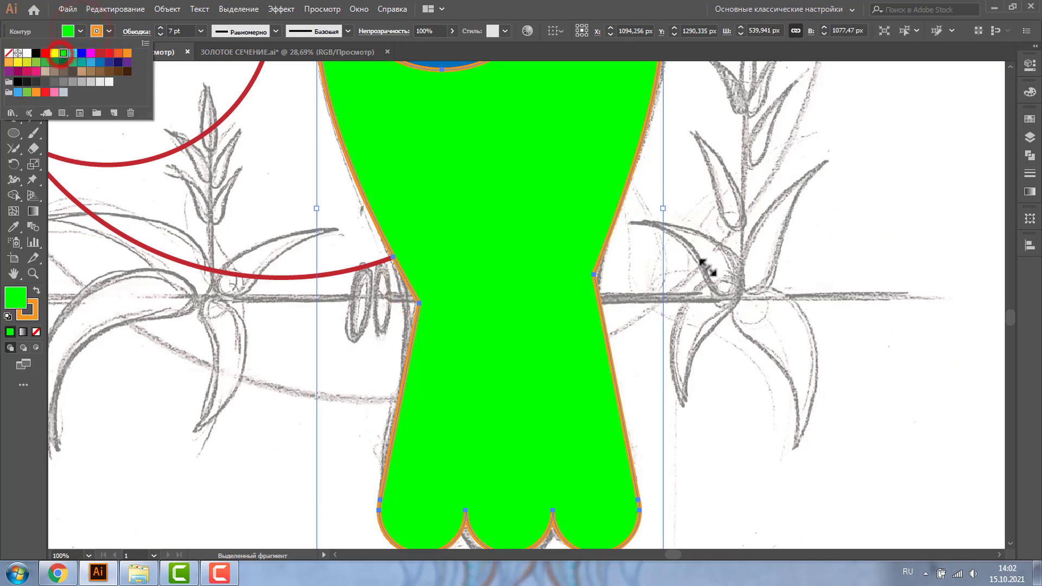
key(ctrl+z)
click(765, 293)
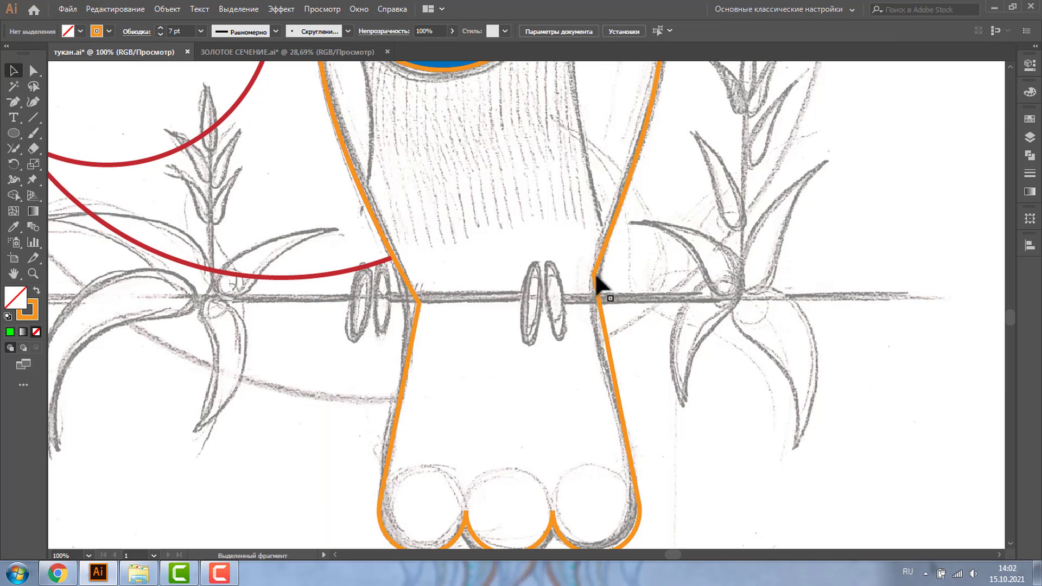
click(594, 274)
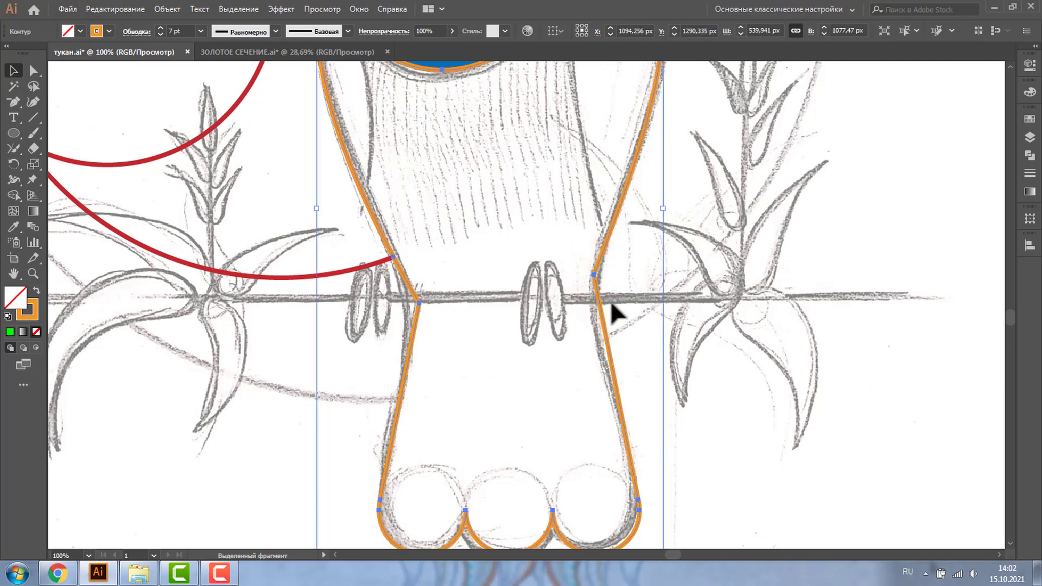
- Round the left and right branch corners of the body outline, then zoom out to the artboard
click(34, 75)
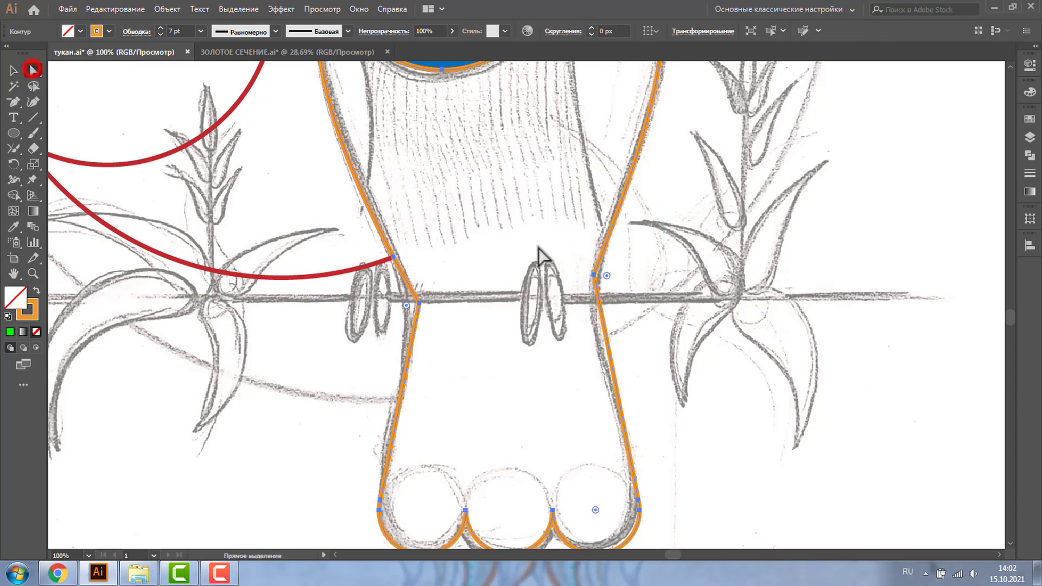
drag(607, 276, 817, 290)
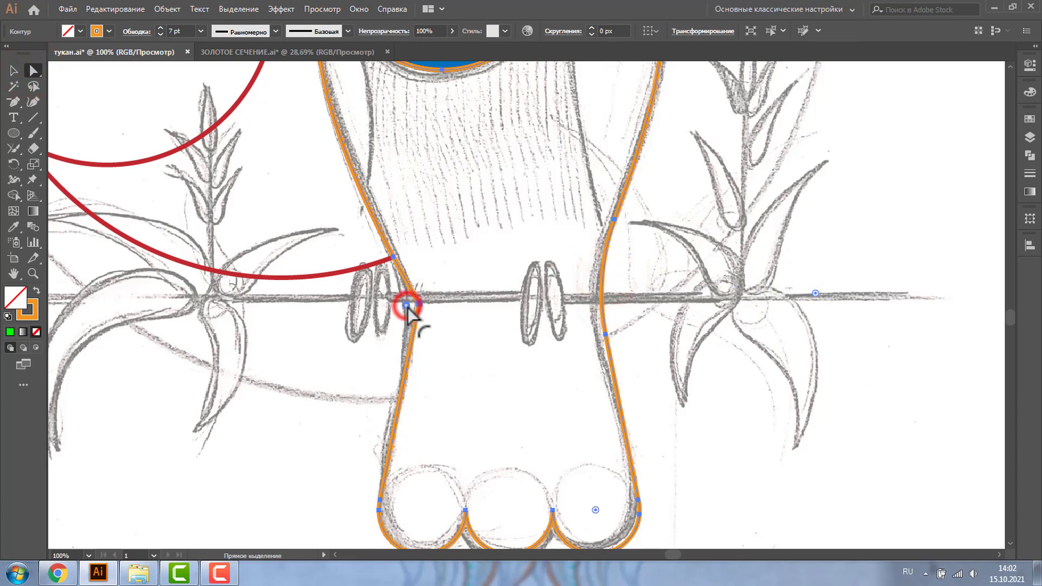
drag(407, 306, 261, 328)
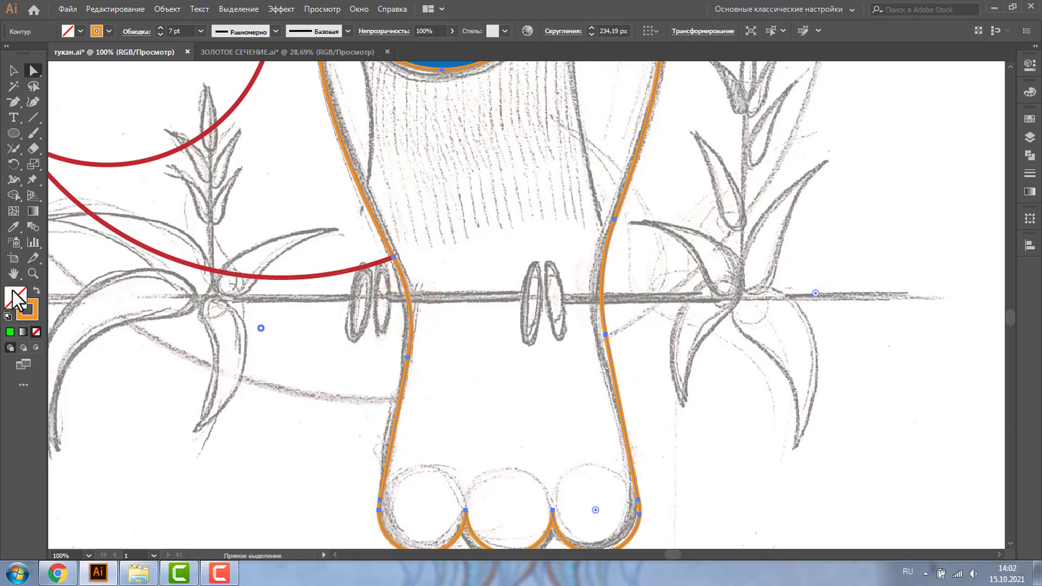
click(33, 273)
key(ctrl+minus)
key(ctrl+minus)
key(ctrl+minus)
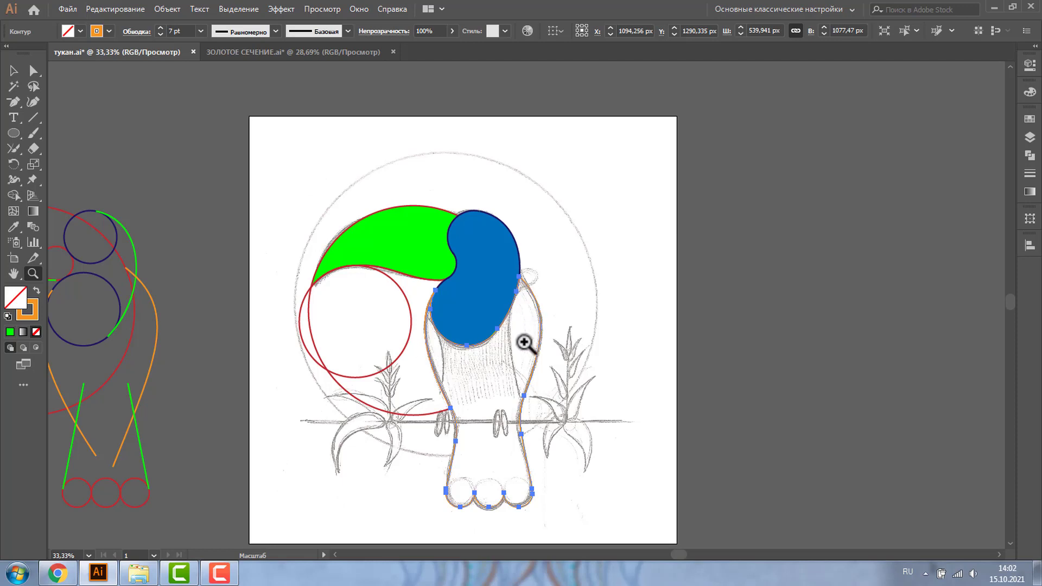
- Set the fill of the green beak and blue head to None
key(v)
click(228, 161)
click(400, 239)
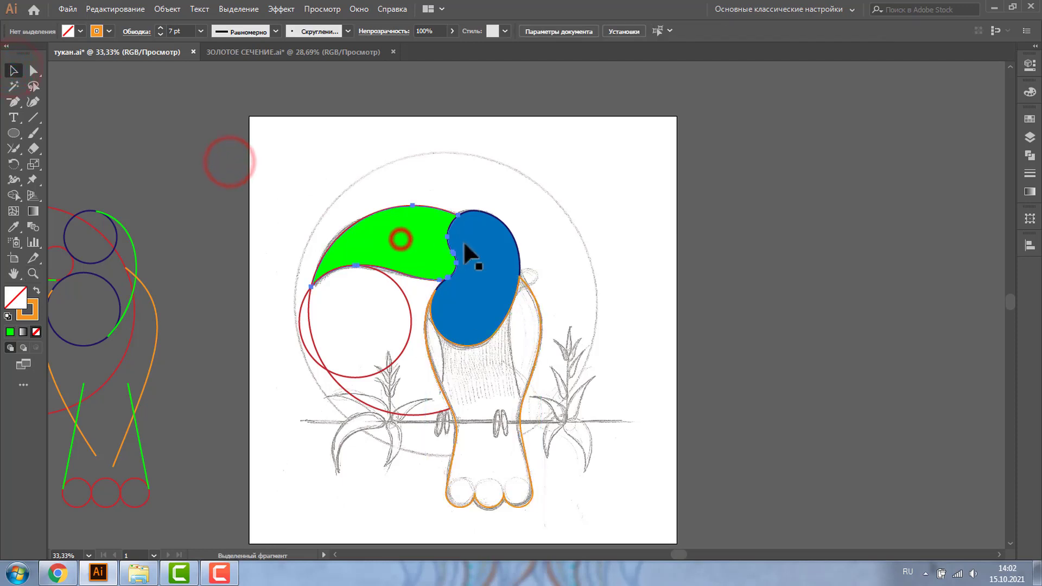
shift+click(477, 242)
click(76, 28)
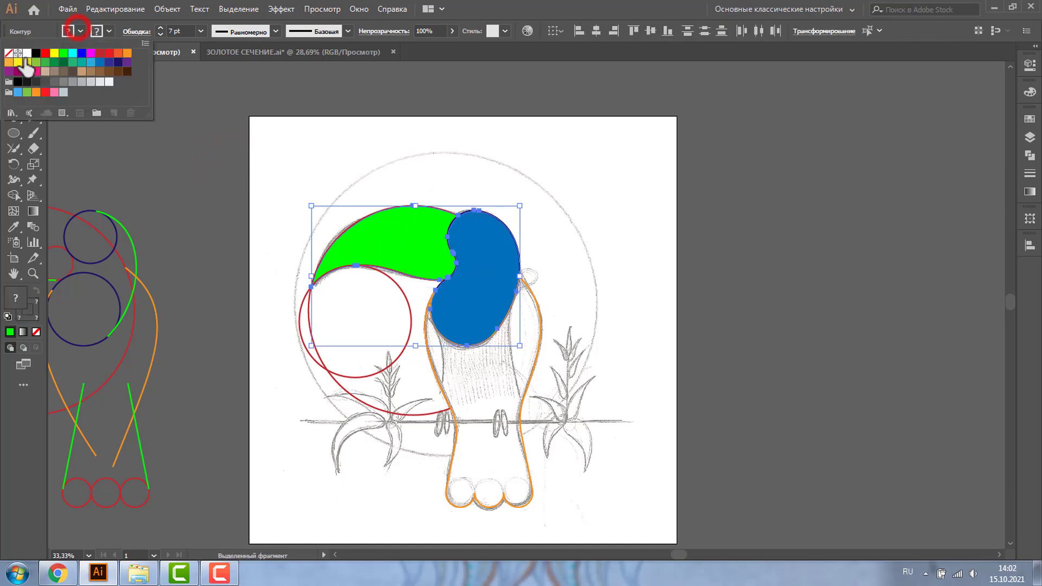
click(8, 54)
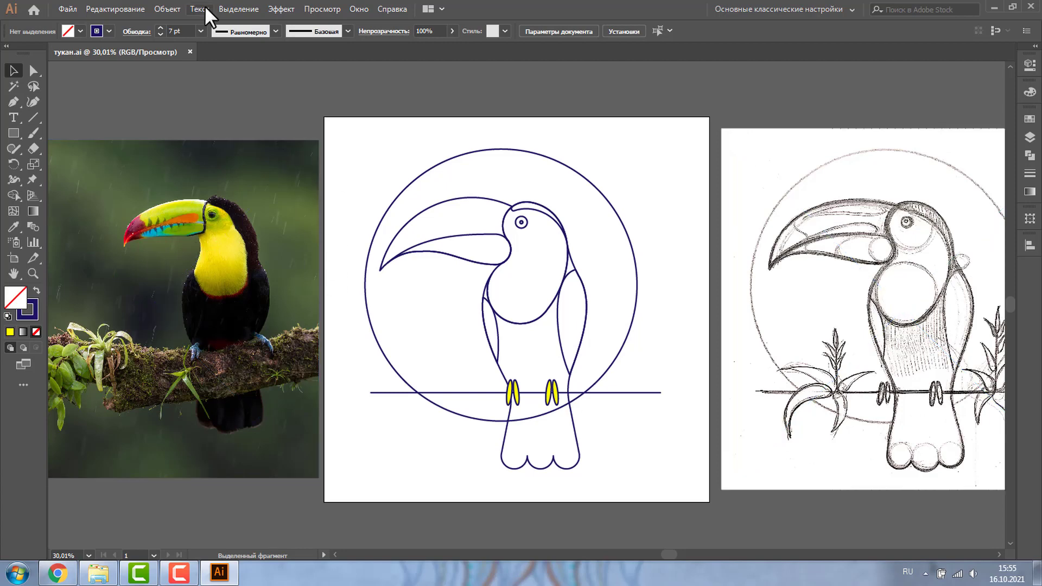
- Draw a small circle left of the artboard and duplicate it into rows of eight and four
key(l)
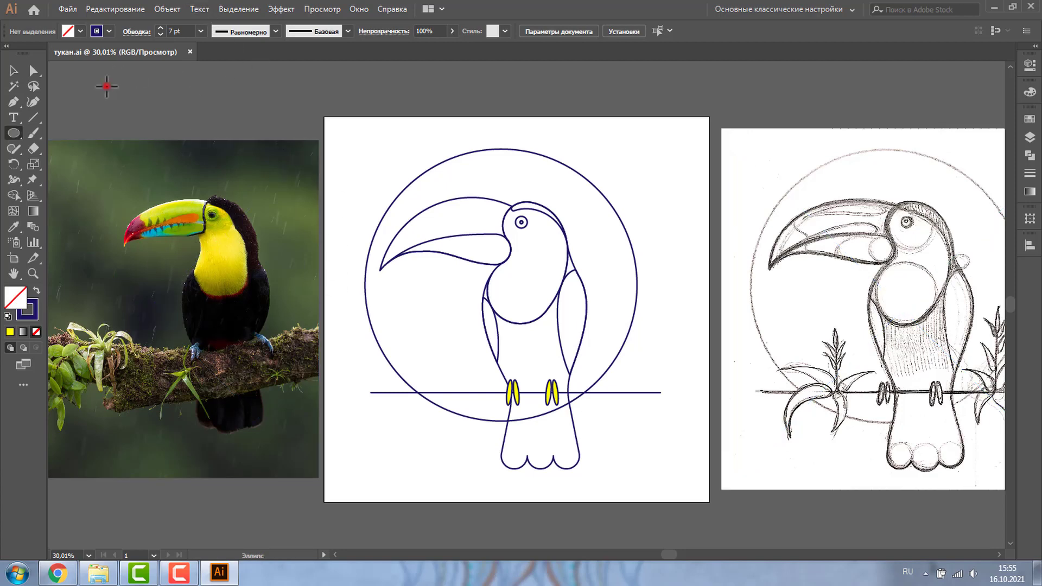
drag(107, 85, 136, 115)
click(13, 70)
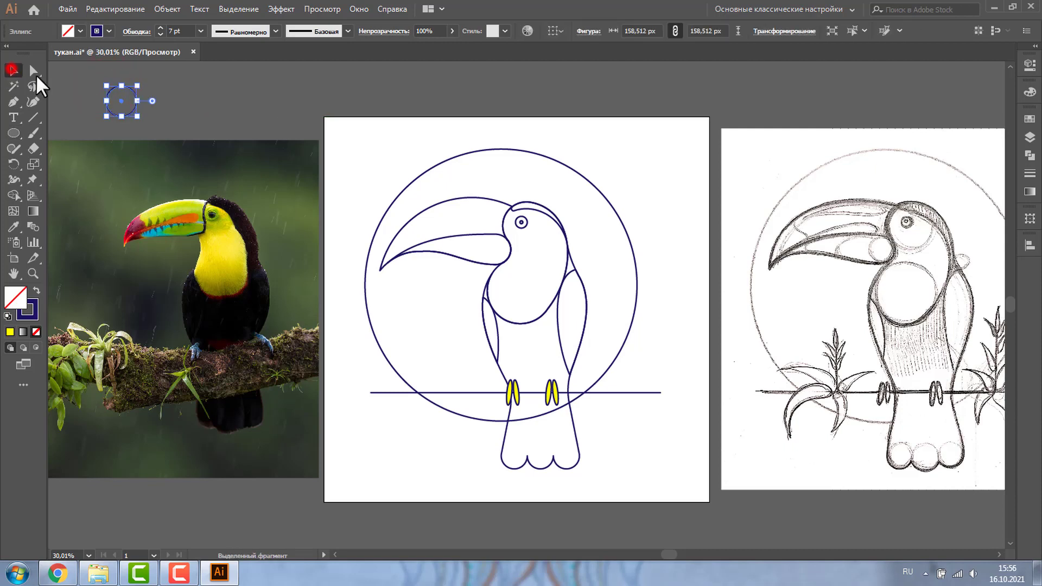
drag(118, 97, 161, 99)
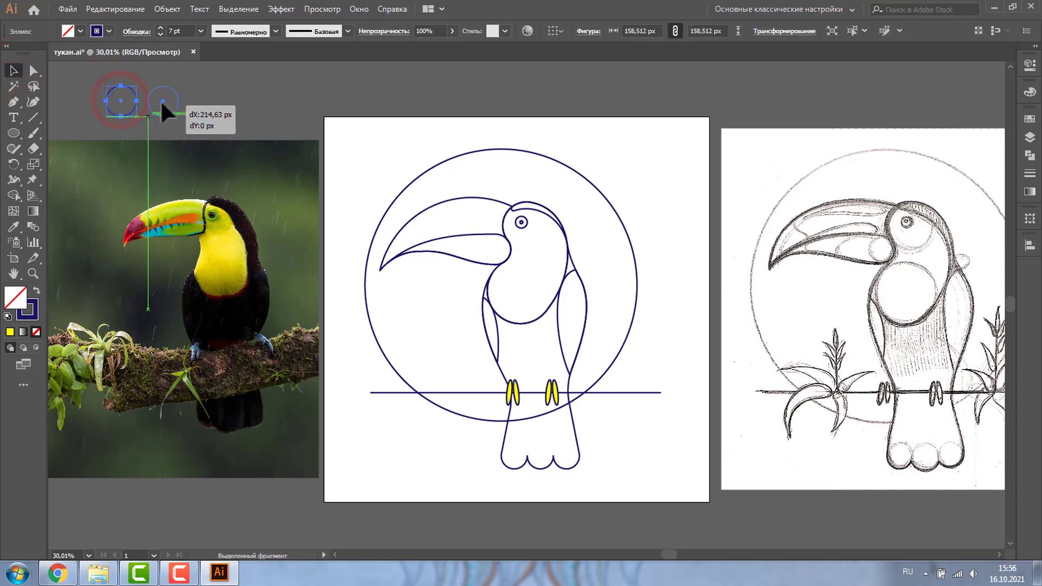
drag(101, 80, 177, 120)
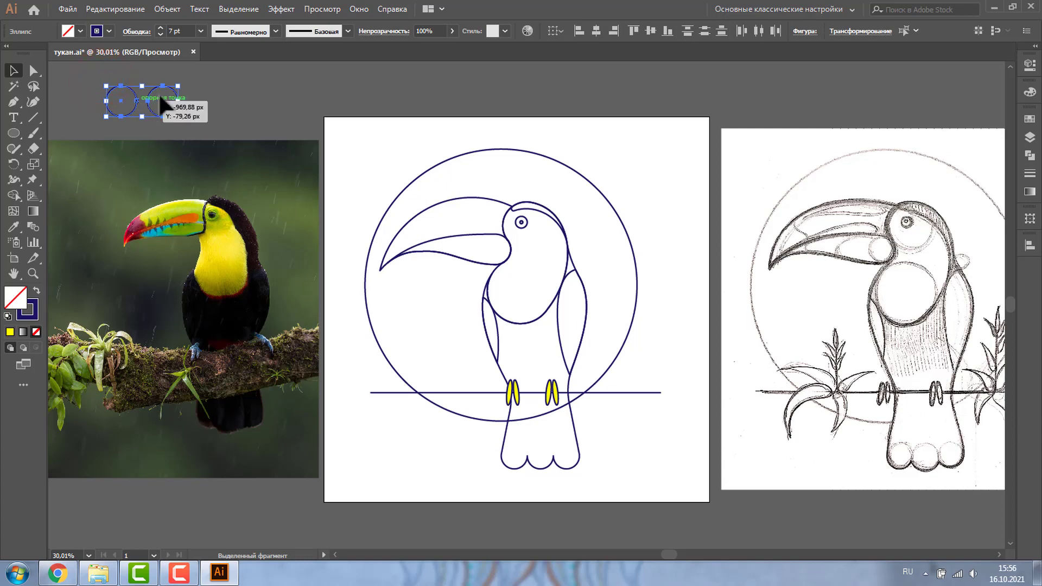
mouse_move(110, 90)
mouse_down()
mouse_move(355, 90)
mouse_move(261, 120)
mouse_up()
drag(120, 101, 116, 140)
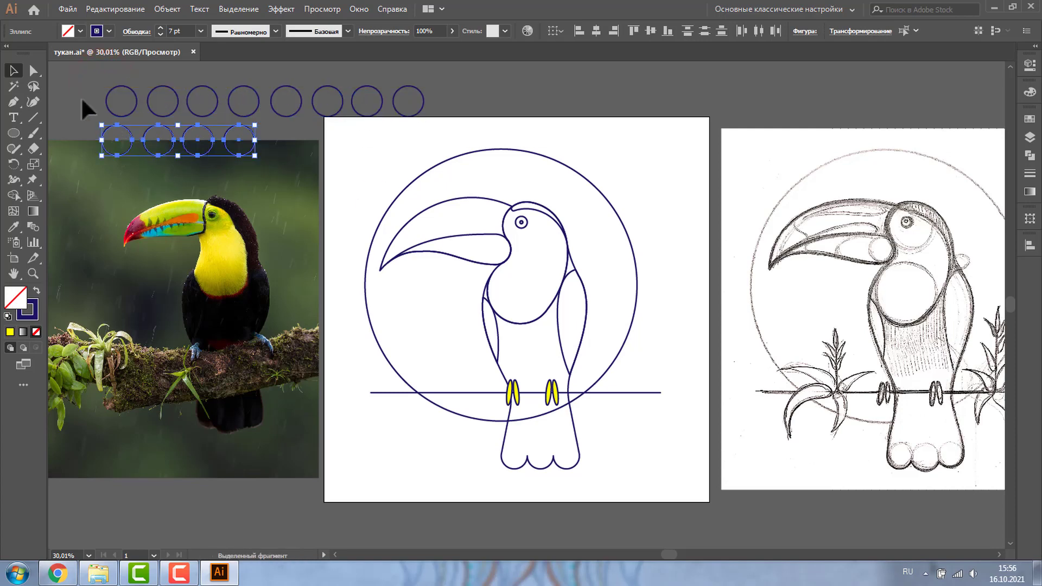
click(80, 96)
click(113, 88)
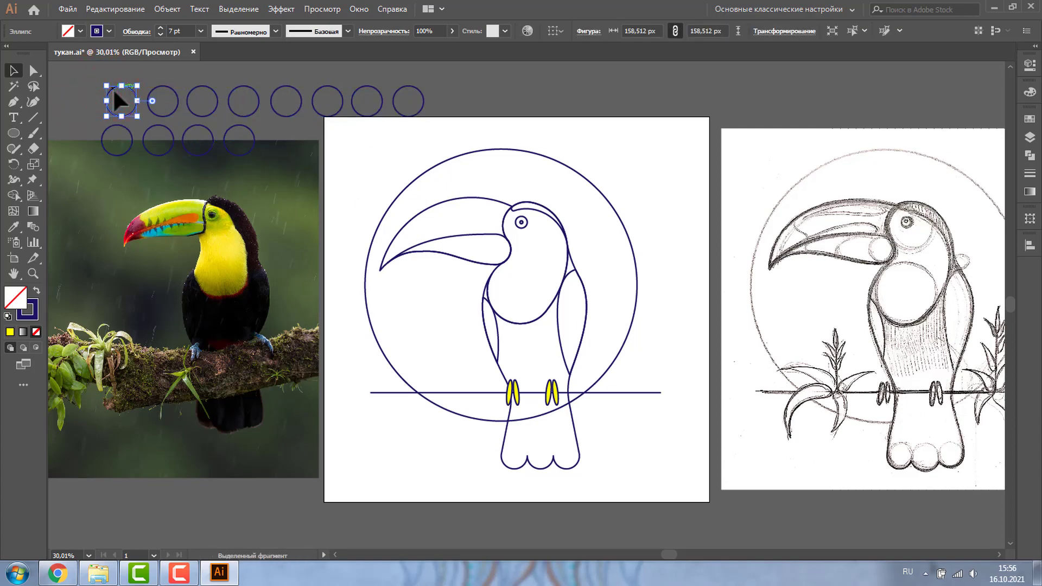
- Sample the toucan's yellow throat and a green into the first two circles
click(12, 226)
click(225, 248)
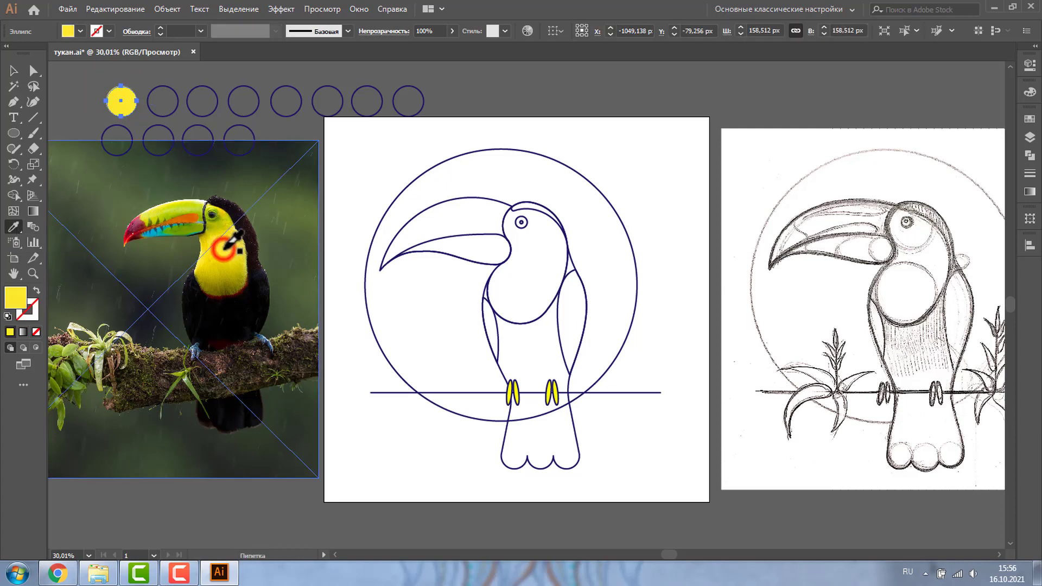
click(13, 70)
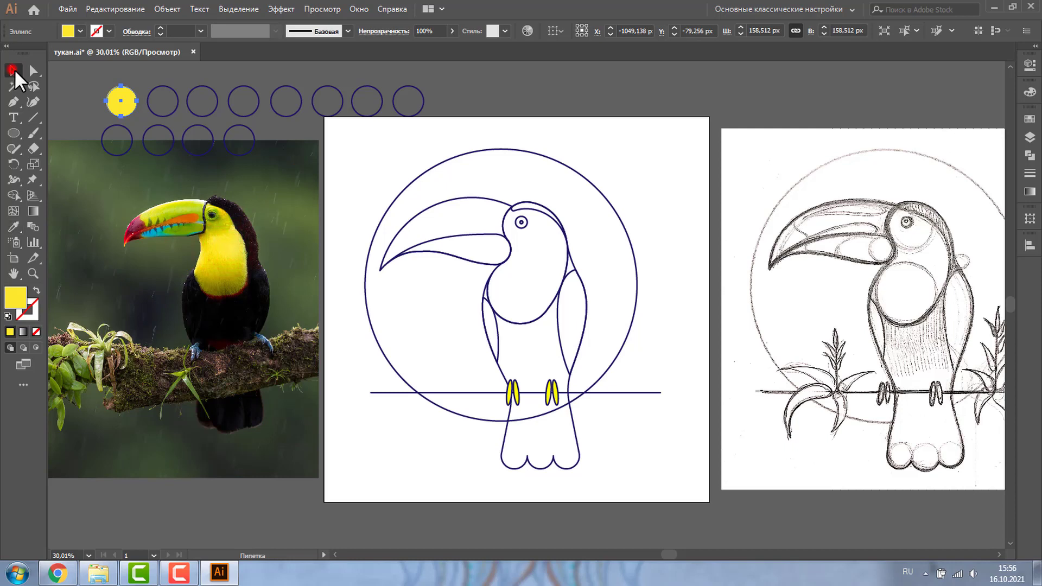
click(172, 89)
key(i)
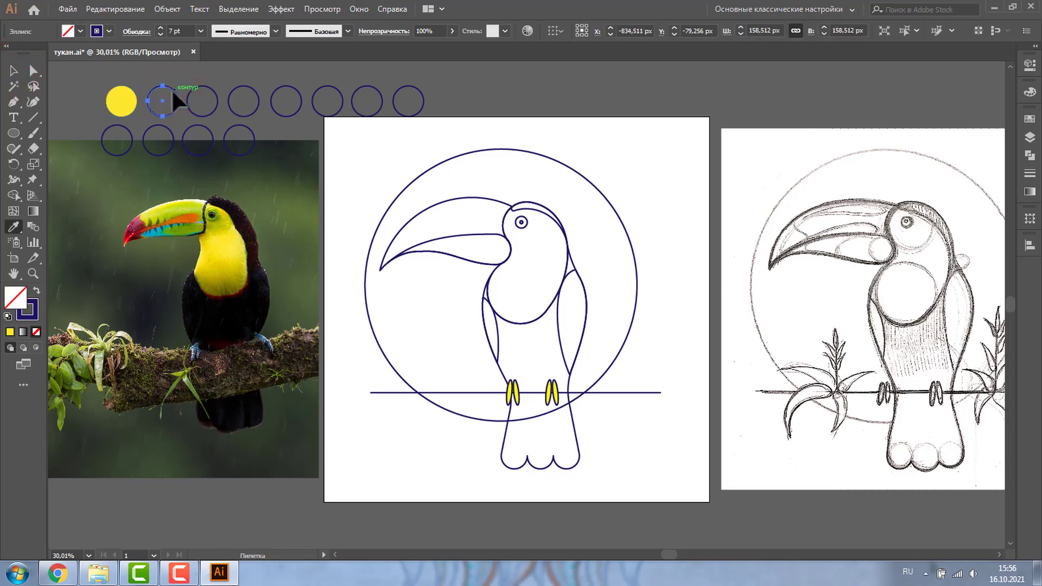
click(184, 232)
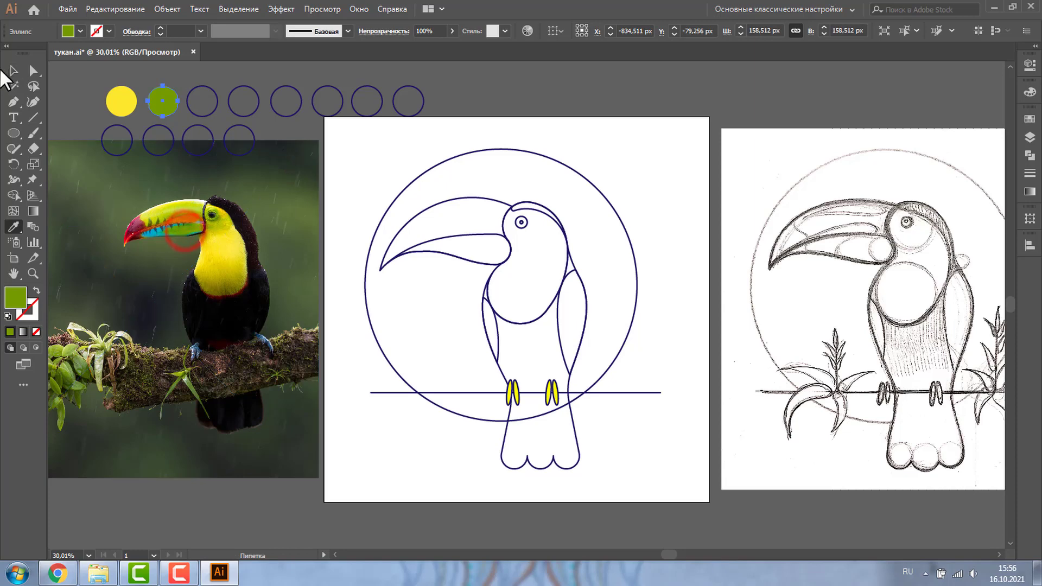
click(13, 70)
- Sample pink, red, black and orange from the photo into the next circles
click(209, 89)
key(i)
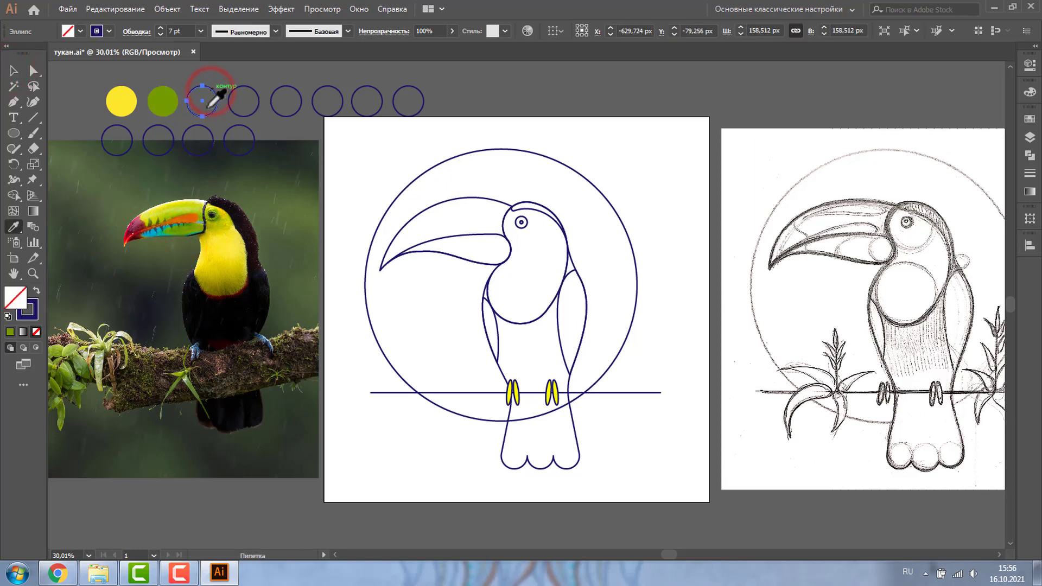
scroll(185, 232, up, 4)
click(355, 455)
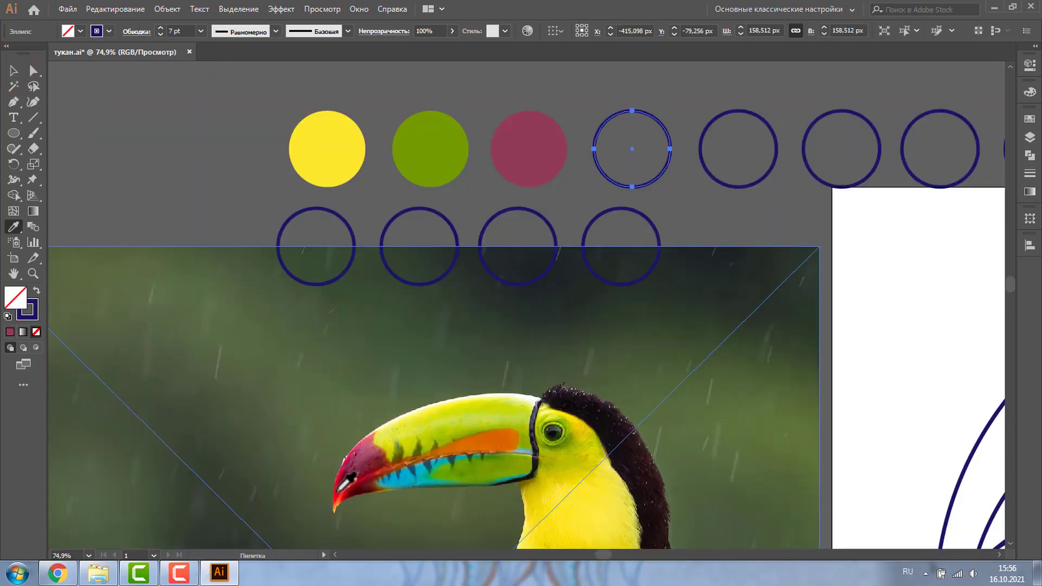
click(339, 491)
drag(430, 149, 409, 101)
click(815, 118)
click(613, 434)
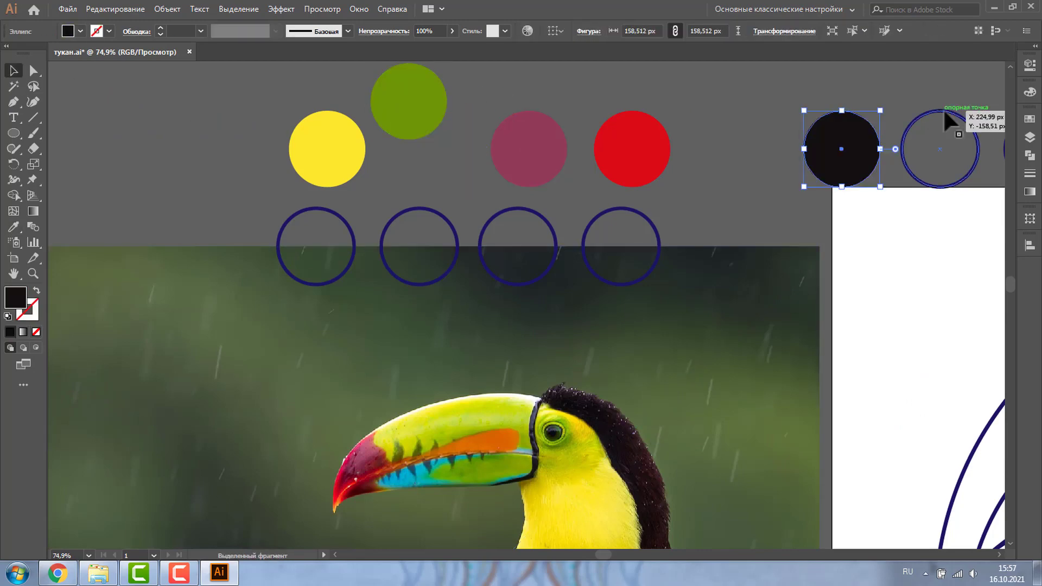
ctrl+click(940, 149)
click(488, 436)
- Fill the lower-row circles with cyan, dark blue, dark red and grey-green samples
ctrl+click(316, 246)
click(409, 471)
ctrl+click(419, 246)
scroll(507, 203, down, 3)
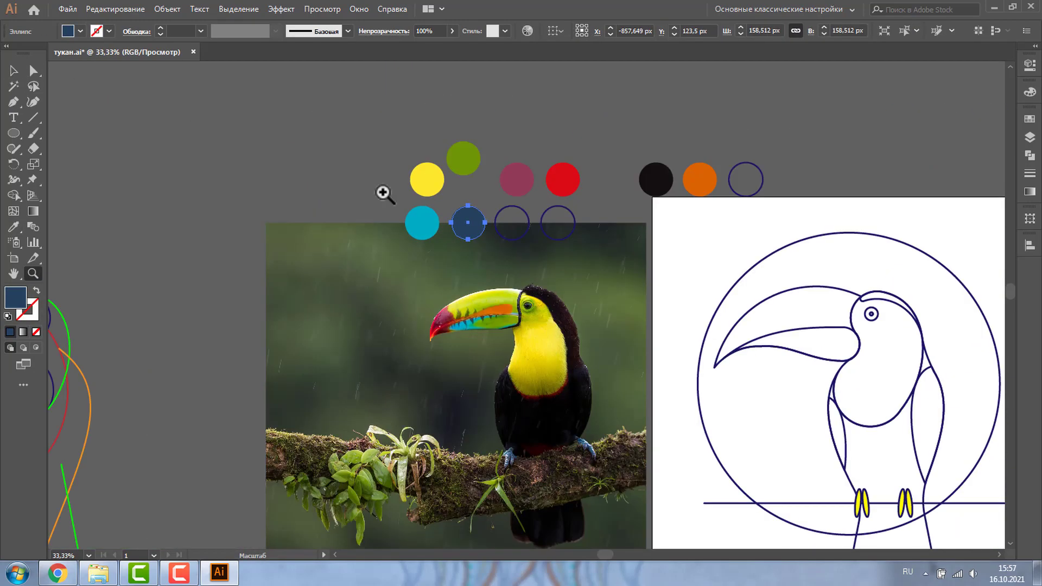
ctrl+click(512, 222)
click(537, 392)
ctrl+click(558, 223)
click(326, 261)
- Rearrange the circles, add extra green and charcoal circles, and select the whole palette
ctrl+click(745, 179)
mouse_move(745, 179)
mouse_down()
mouse_move(472, 179)
mouse_move(421, 136)
mouse_up()
mouse_move(473, 179)
mouse_down()
mouse_move(494, 146)
mouse_move(558, 135)
mouse_move(622, 152)
mouse_move(596, 111)
mouse_up()
click(497, 484)
click(559, 505)
key(v)
drag(699, 179, 596, 197)
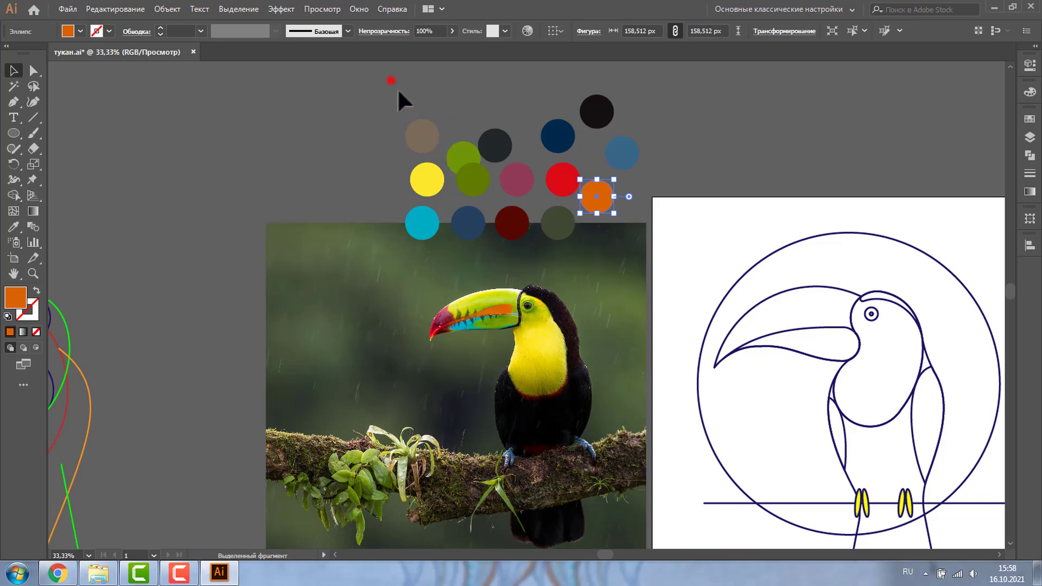
drag(398, 91, 697, 235)
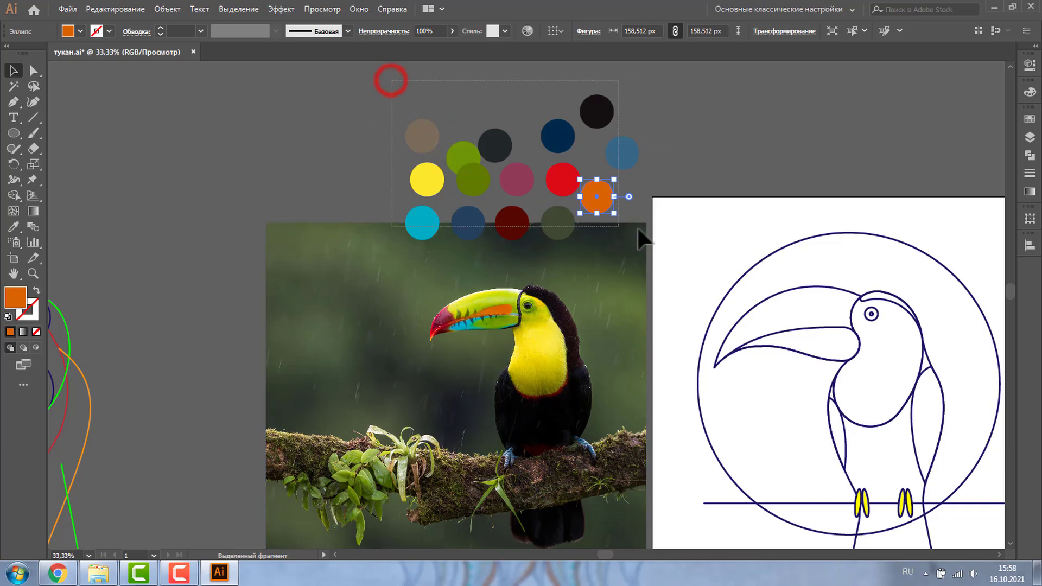
- Save the selected palette circles as a new swatch colour group named 'тукан'
shift+click(354, 297)
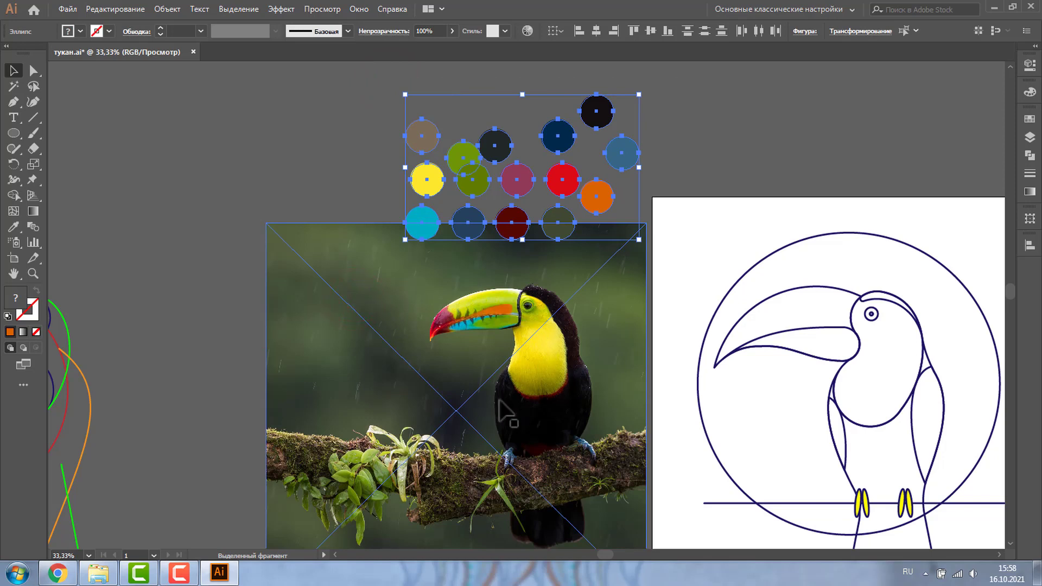
click(1029, 119)
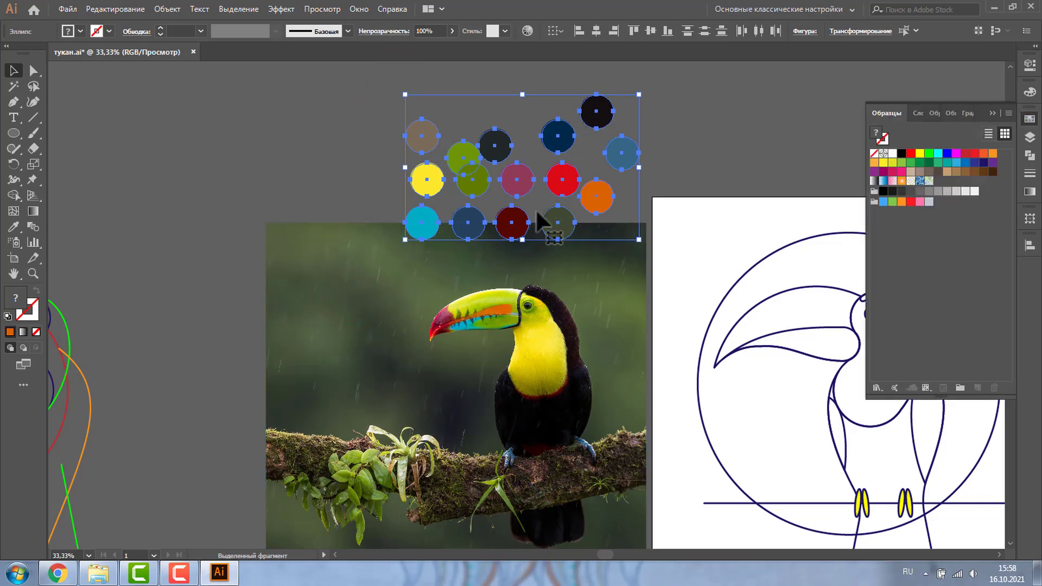
click(960, 386)
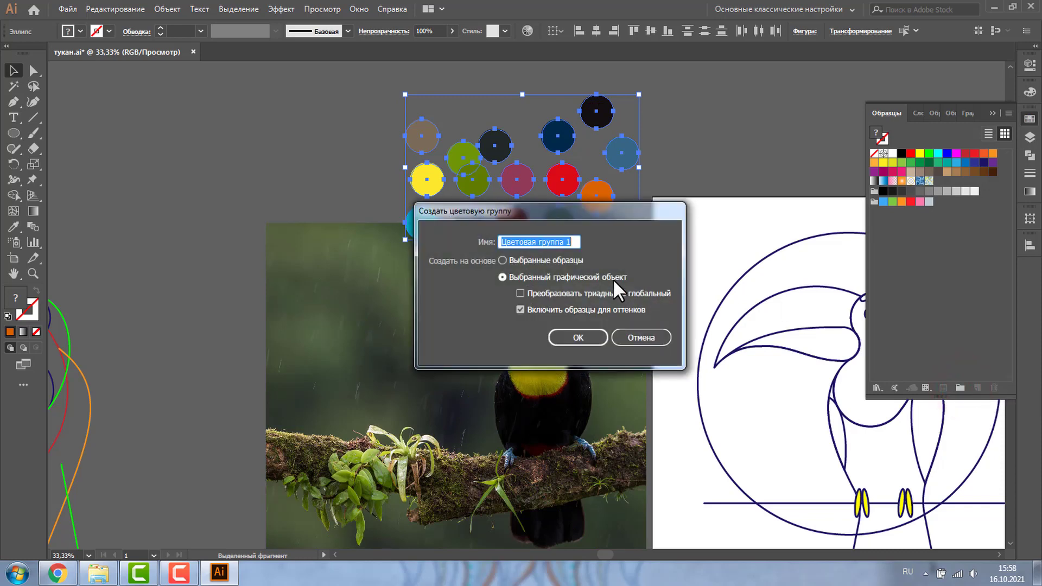
text(тукан)
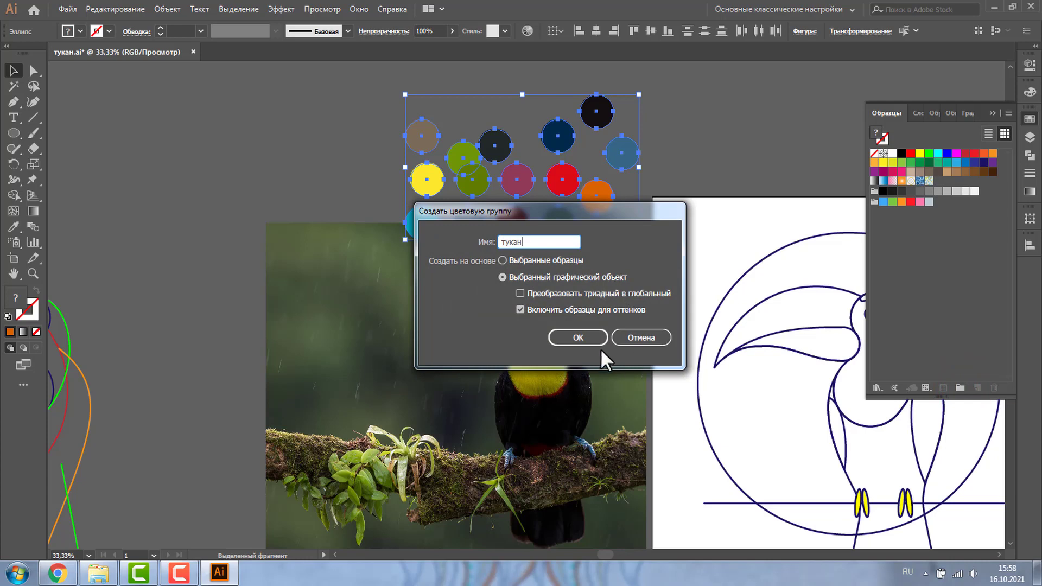
click(591, 334)
click(744, 156)
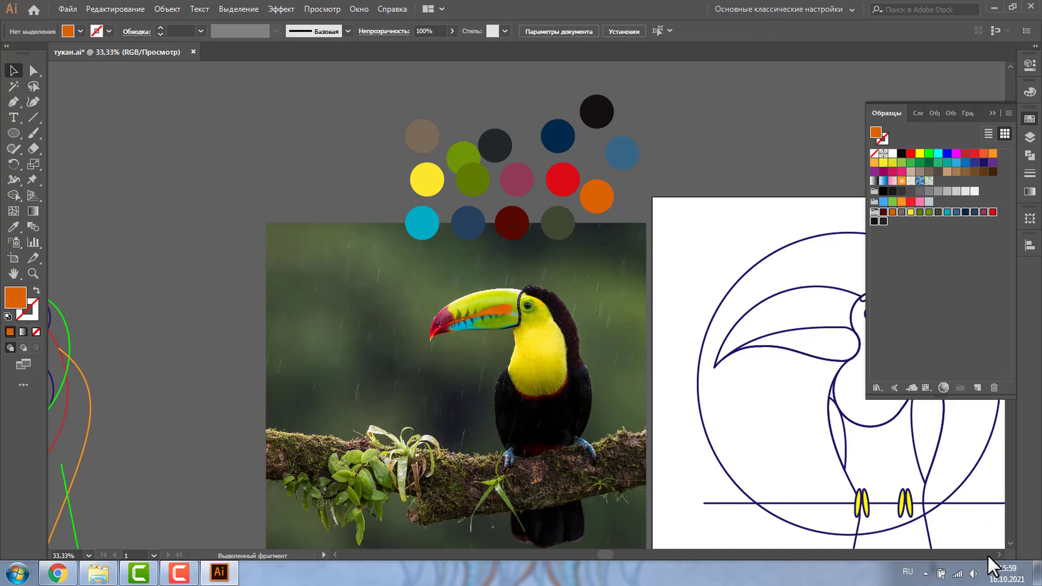
scroll(997, 551, right, 1)
scroll(997, 552, right, 3)
- Give the toucan body outline a black fill from the floating Swatches panel
scroll(997, 552, right, 3)
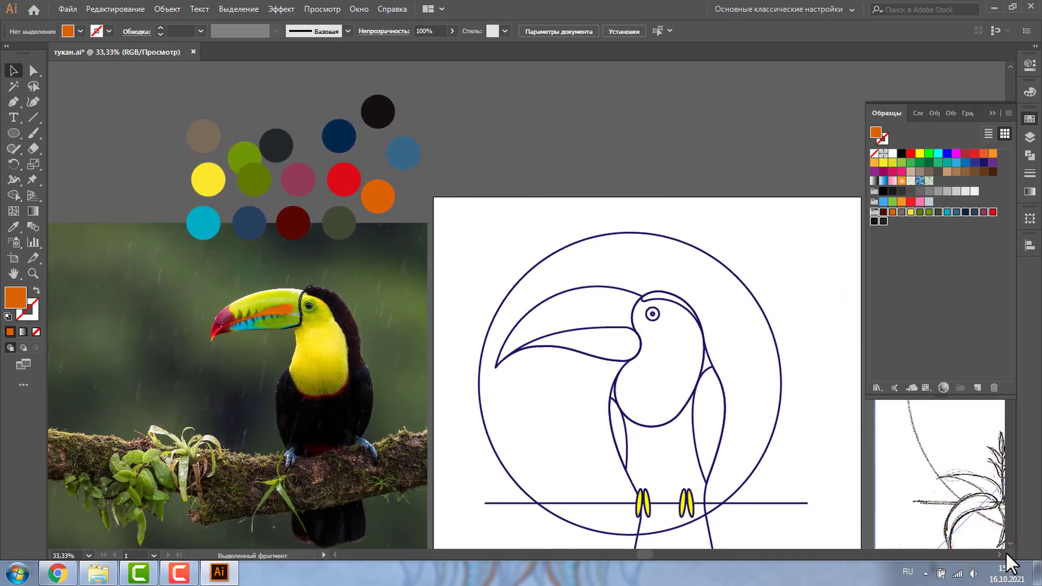
scroll(1007, 538, down, 3)
click(645, 333)
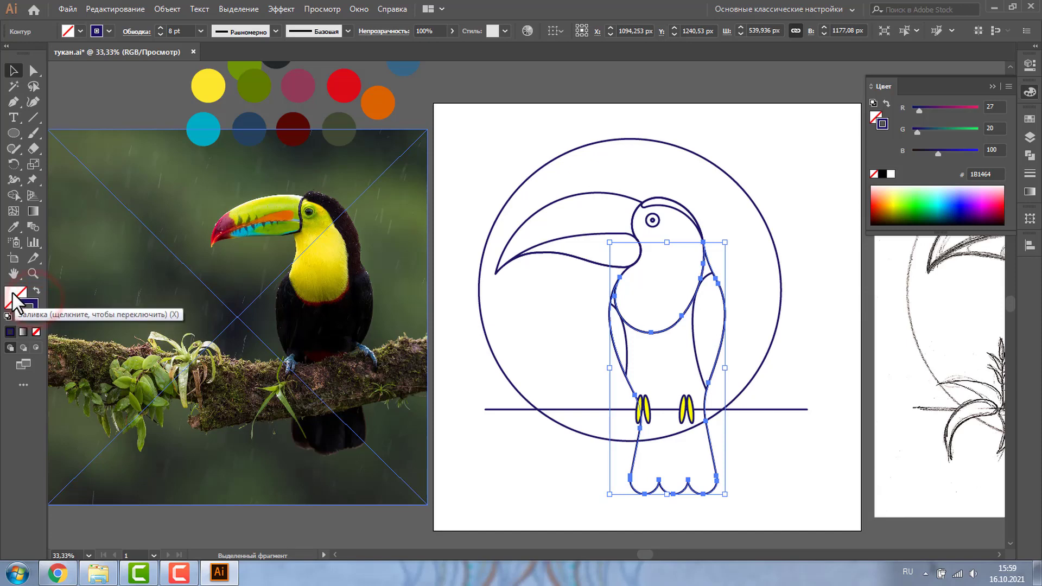
click(1028, 118)
drag(896, 112, 826, 60)
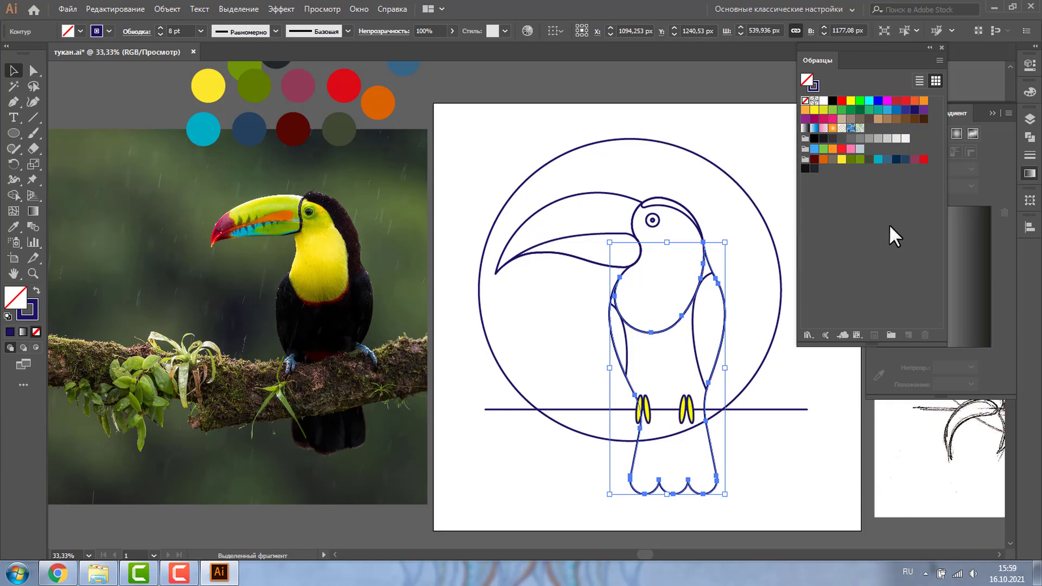
click(806, 169)
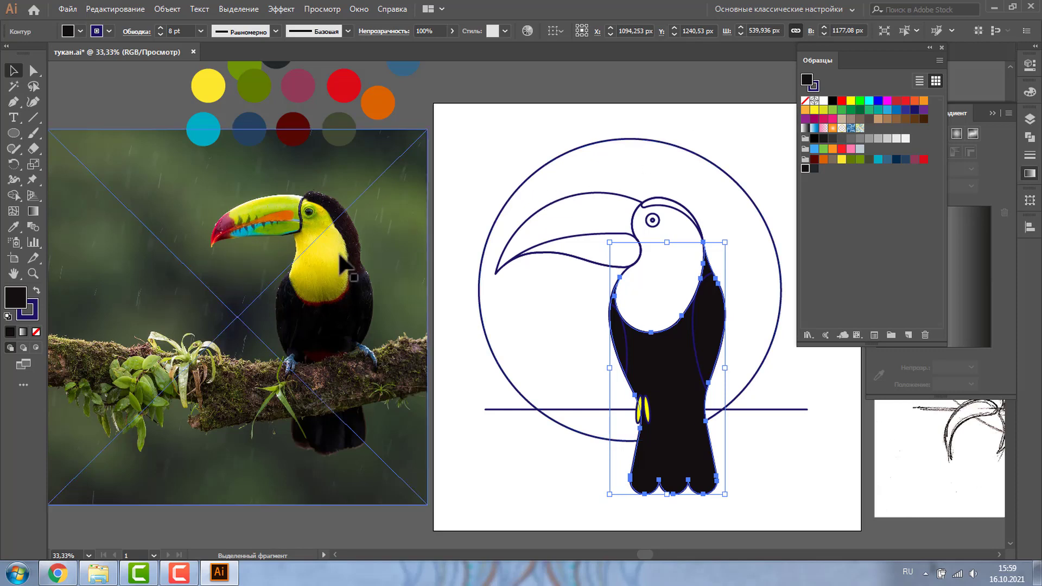
- Lock the sketch image in place on its artboard
click(684, 77)
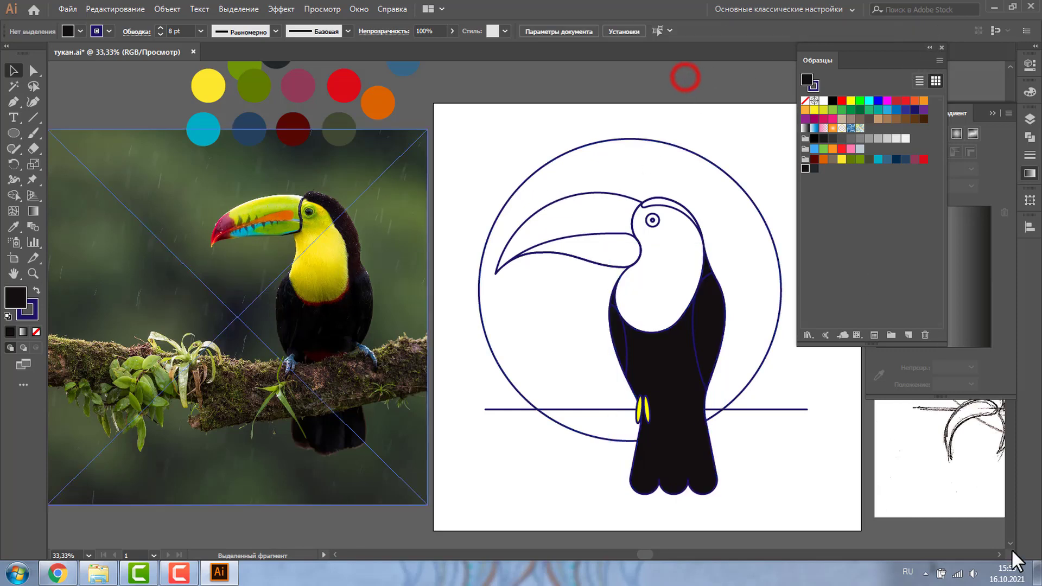
click(999, 553)
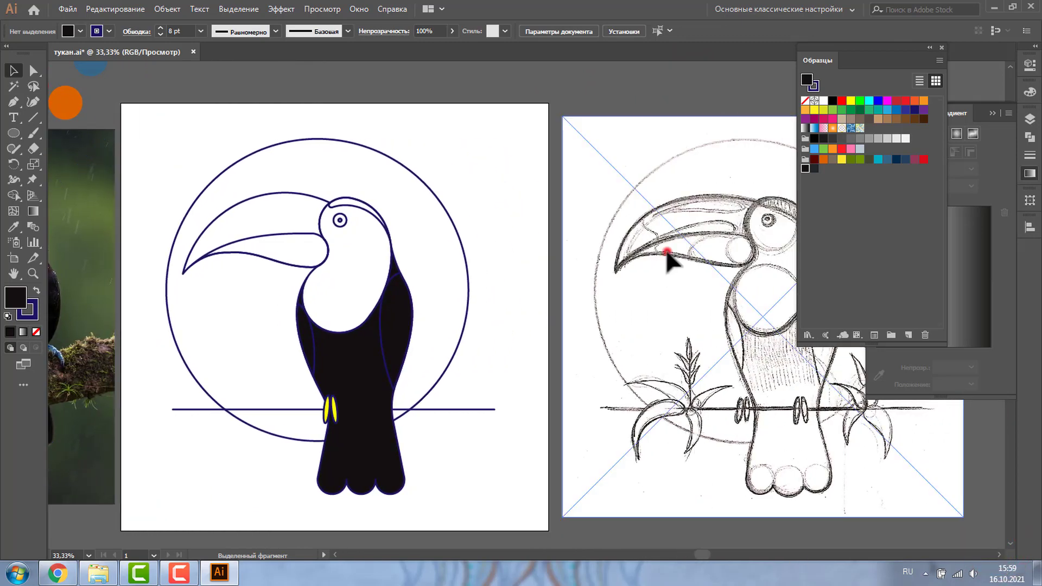
click(667, 252)
click(165, 7)
mouse_move(191, 87)
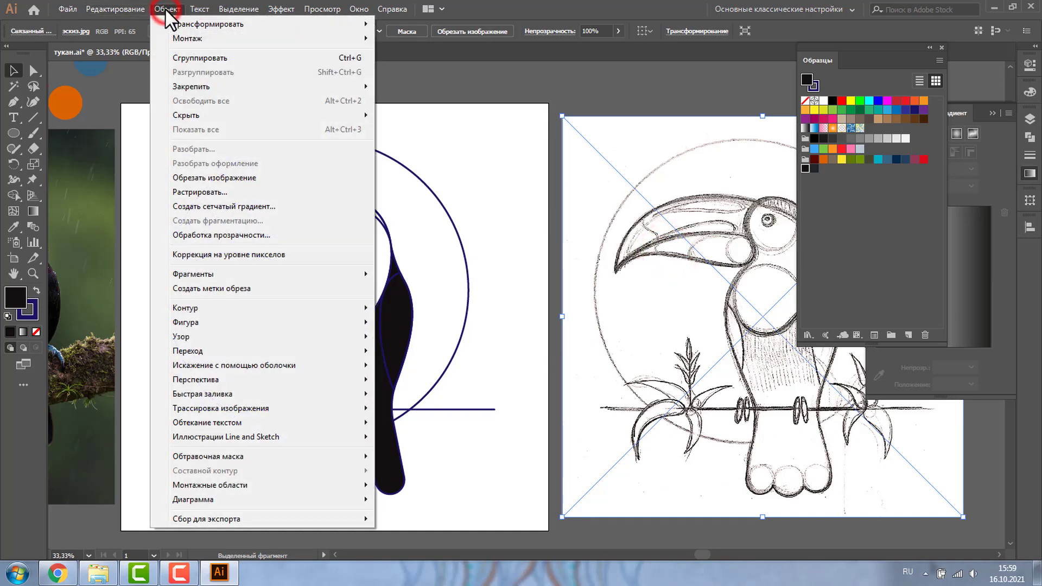
click(411, 85)
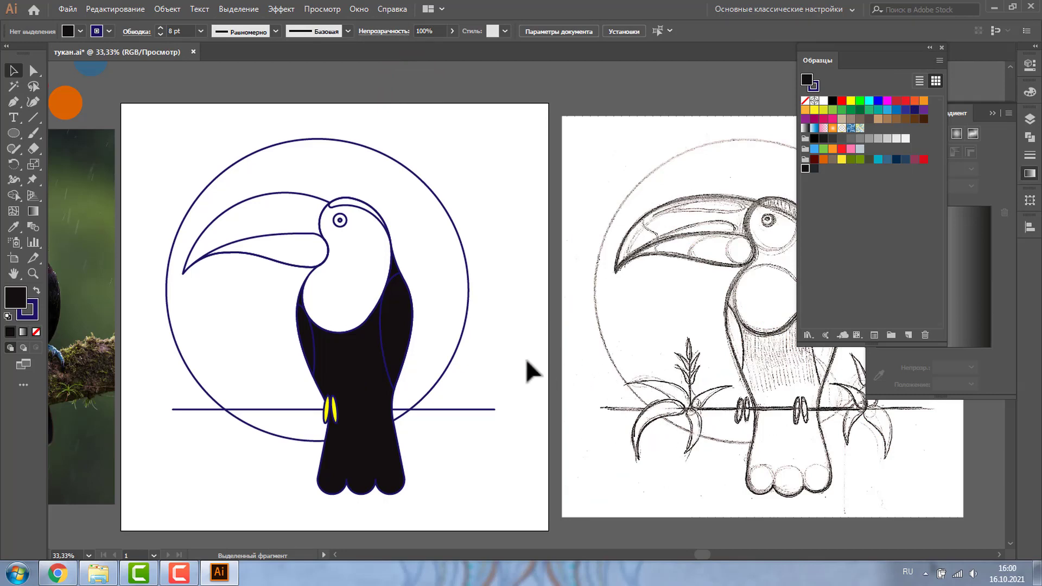
- Draw a small dark green circle with no stroke on the sketch's branch
key(l)
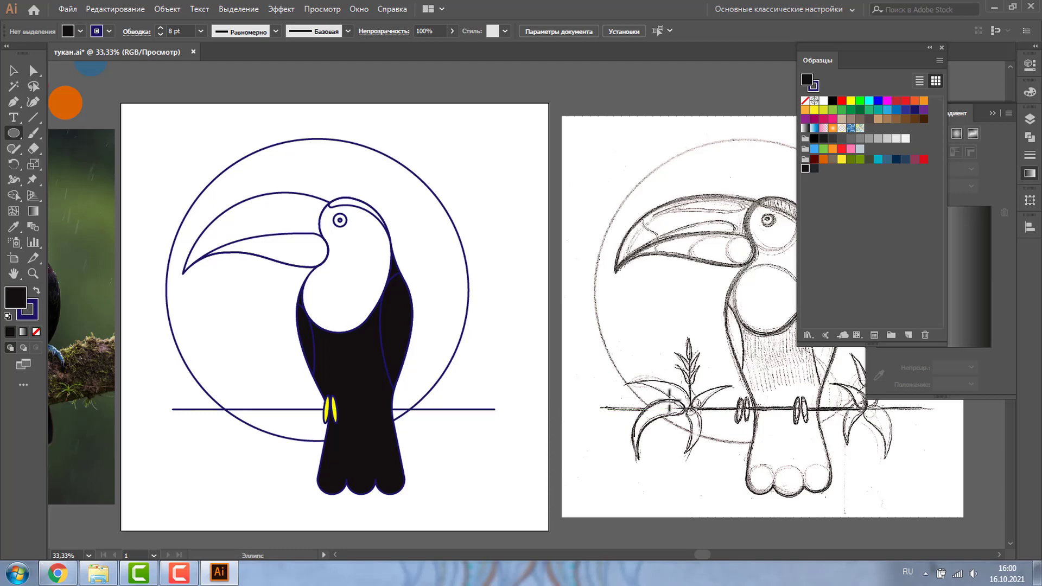
drag(670, 401, 685, 415)
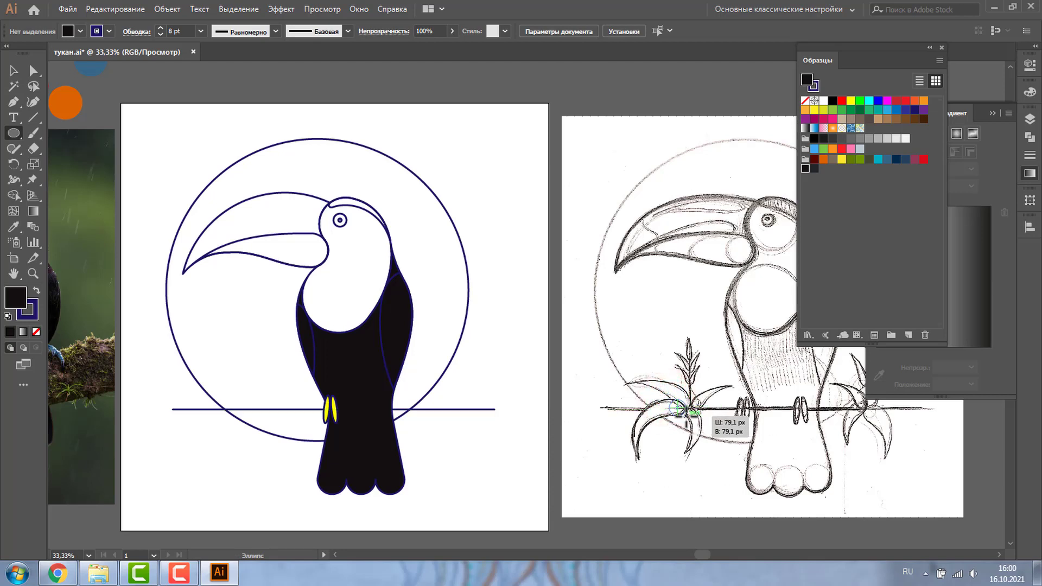
click(80, 31)
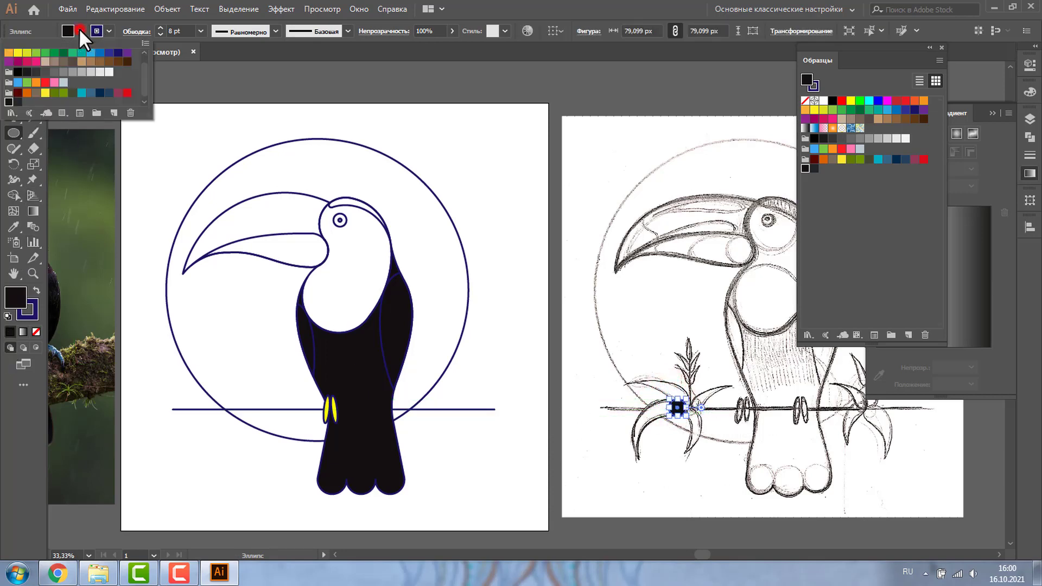
click(60, 55)
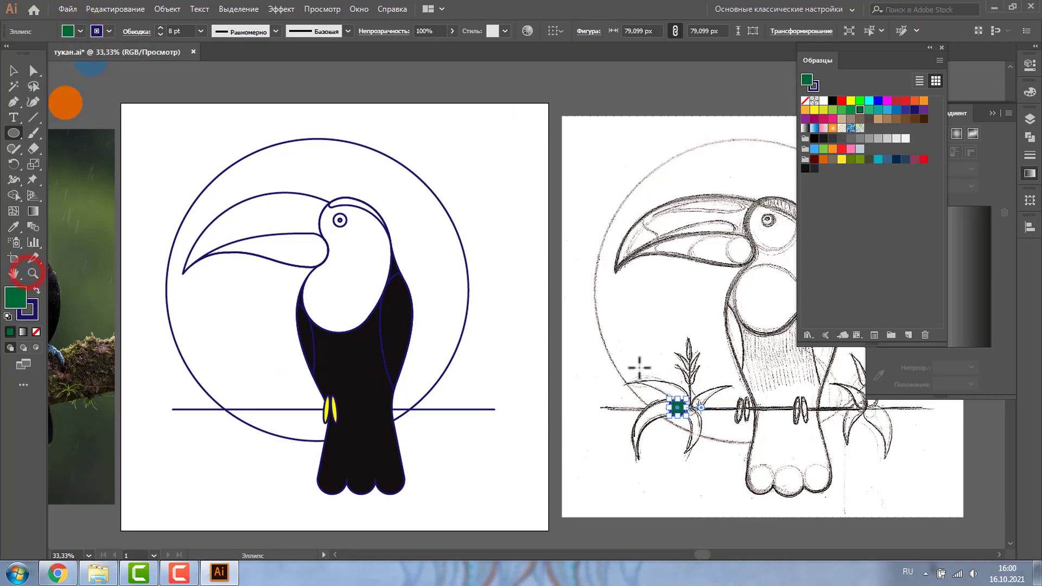
scroll(639, 367, up, 5)
click(14, 68)
click(109, 31)
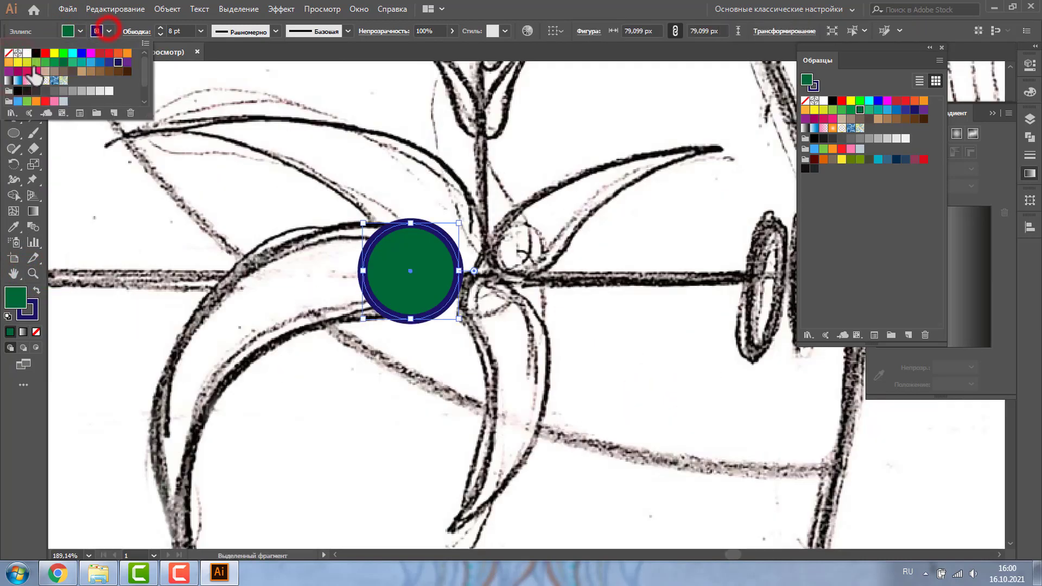
click(8, 52)
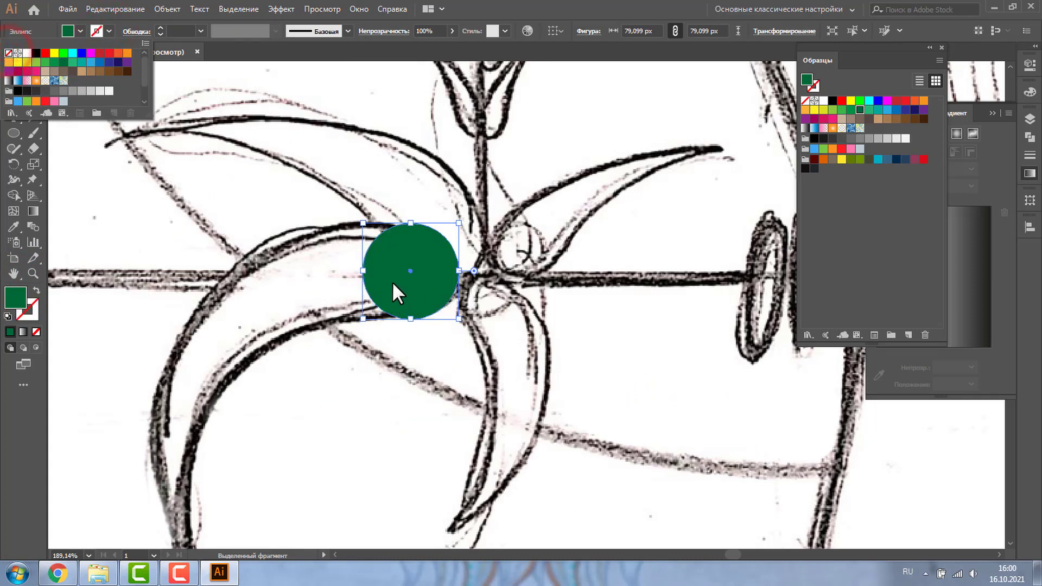
- Convert the circle's right anchor to a corner and pull it into a long teardrop tip
click(305, 100)
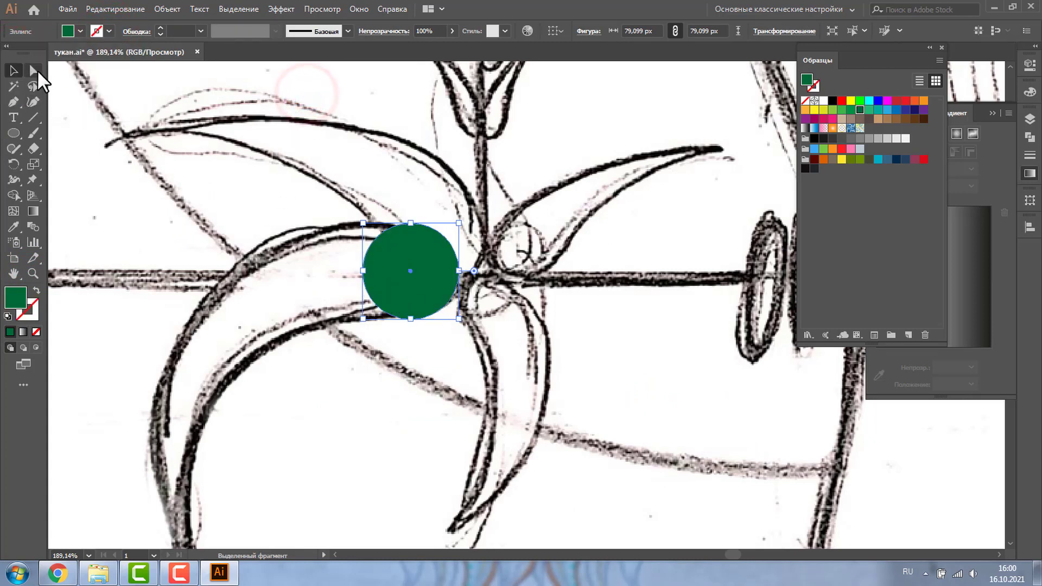
click(34, 70)
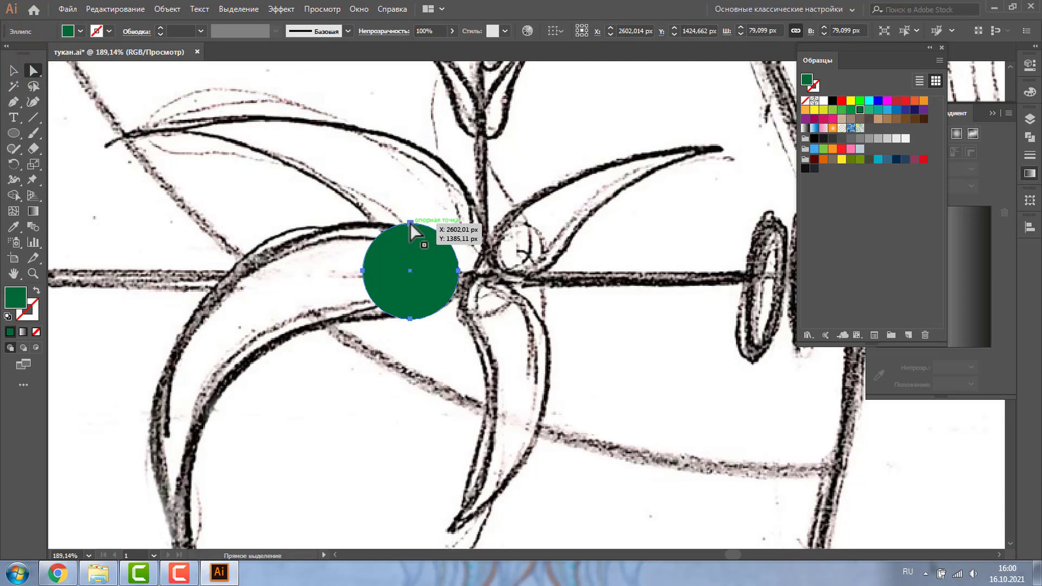
click(458, 271)
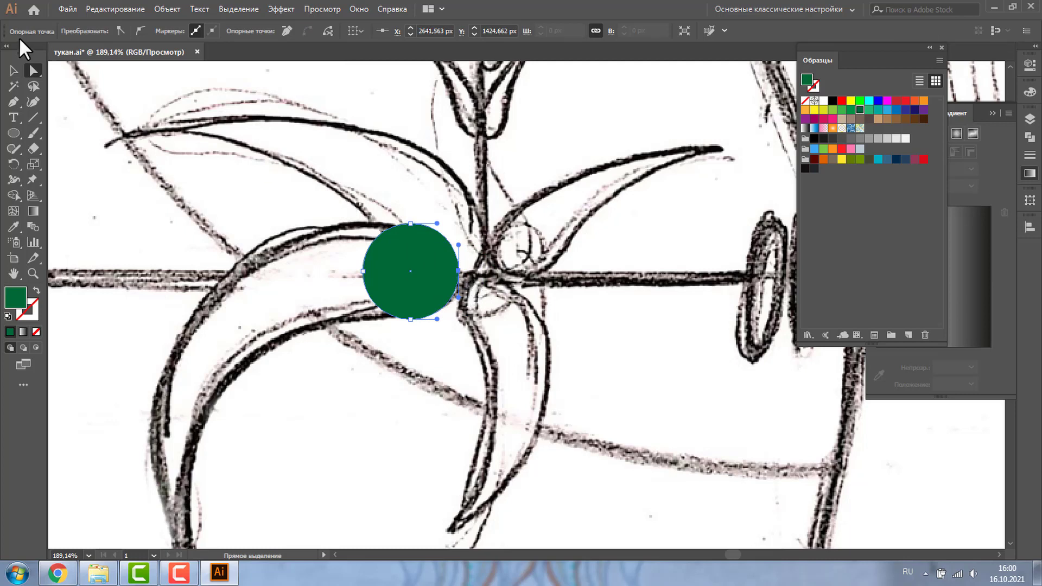
click(118, 28)
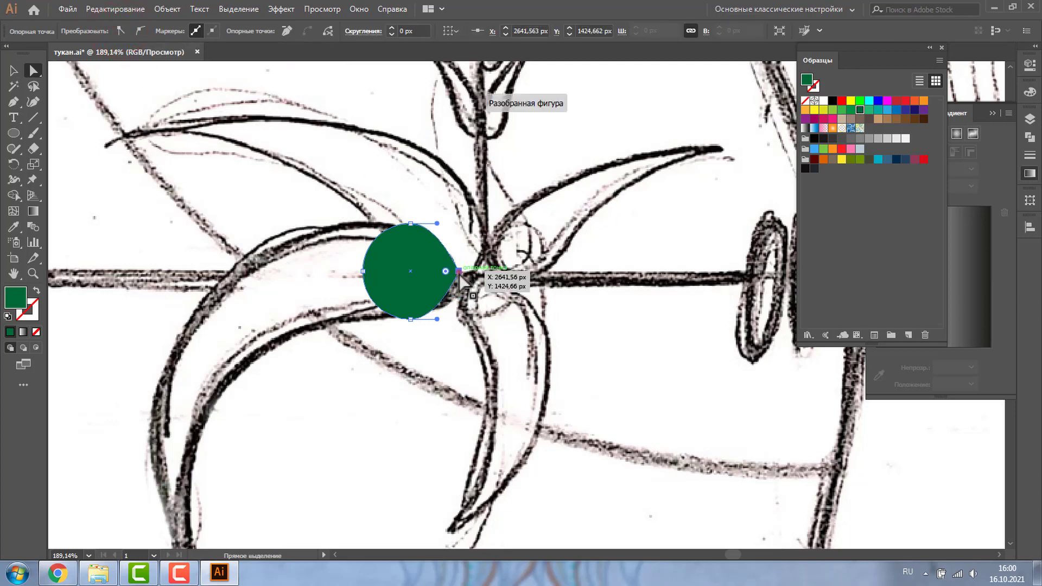
drag(459, 271, 740, 283)
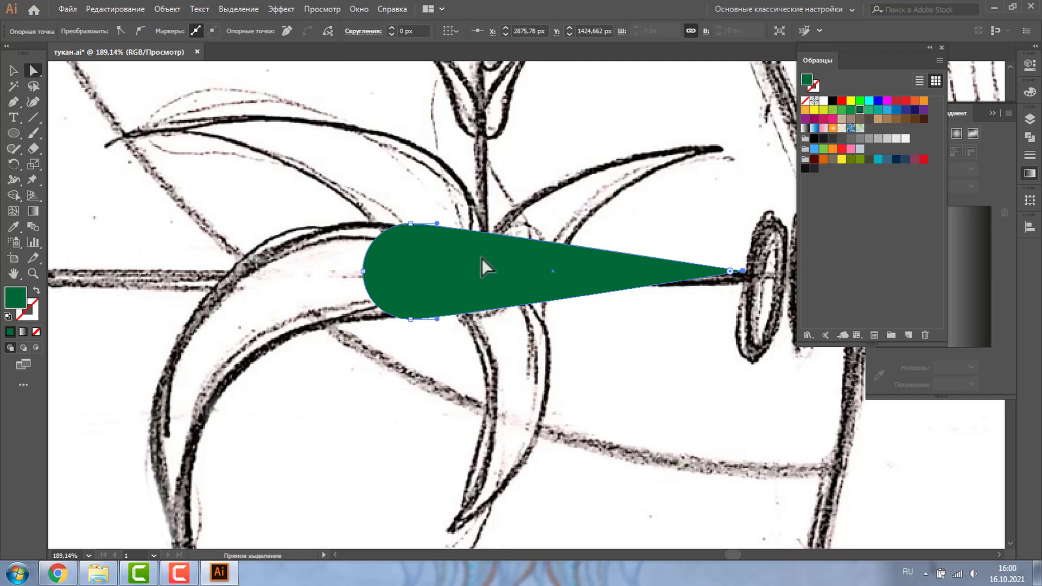
drag(744, 272, 774, 273)
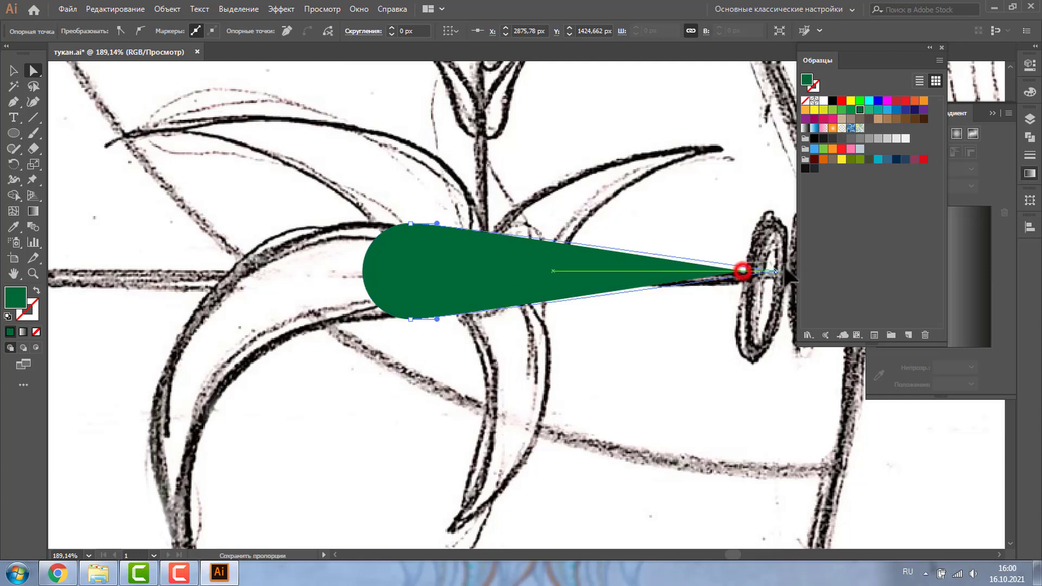
click(33, 273)
alt+click(538, 288)
alt+click(589, 302)
- Fill the teardrop shape with bright green
key(v)
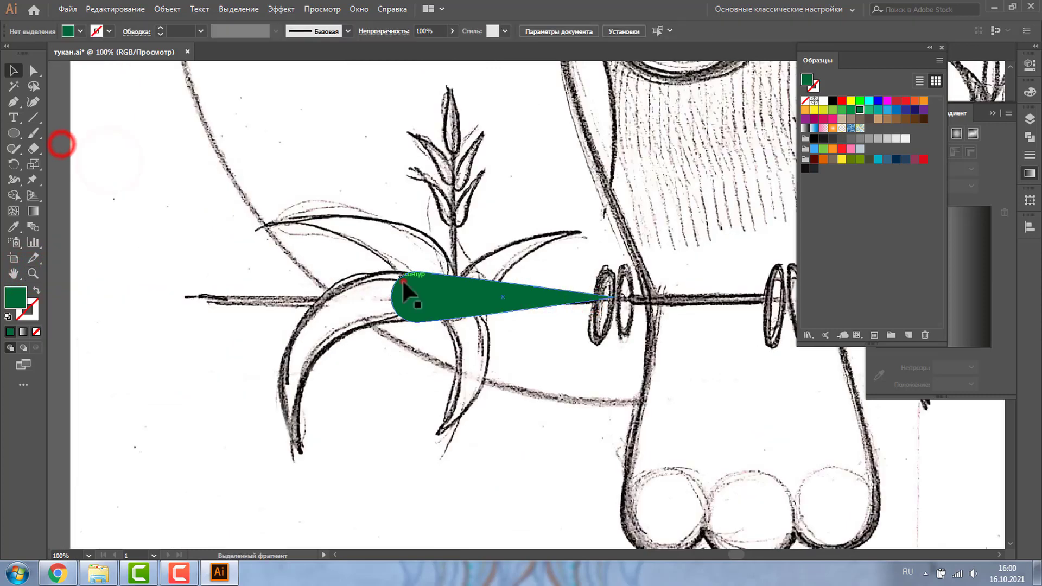
click(399, 288)
click(82, 30)
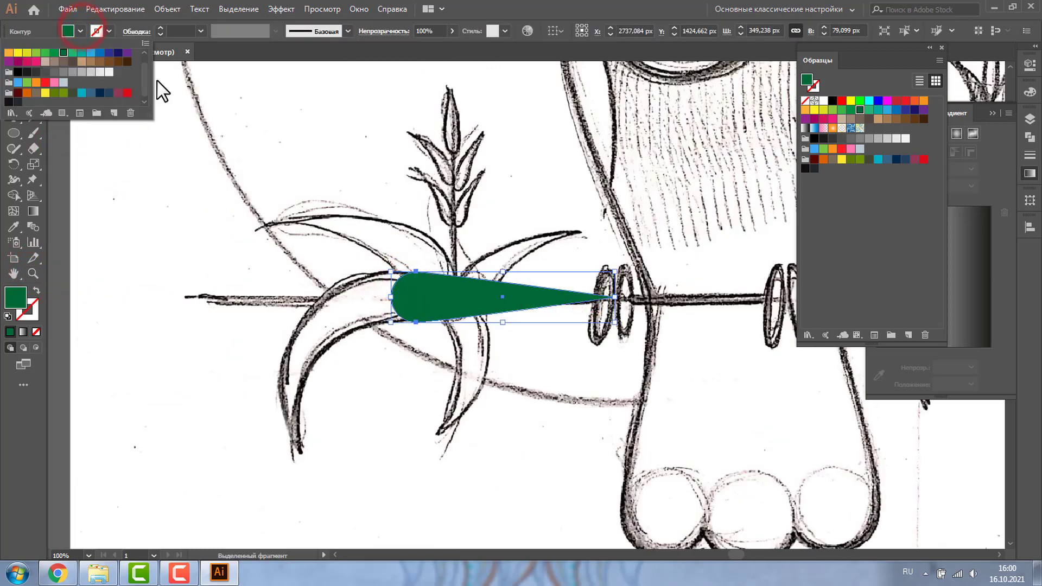
click(145, 80)
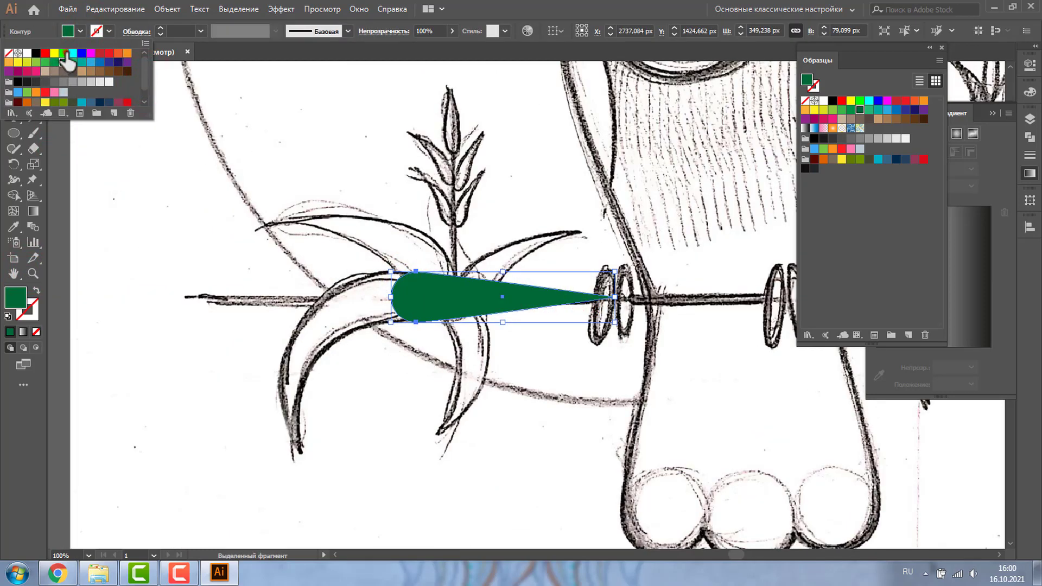
click(63, 52)
click(63, 226)
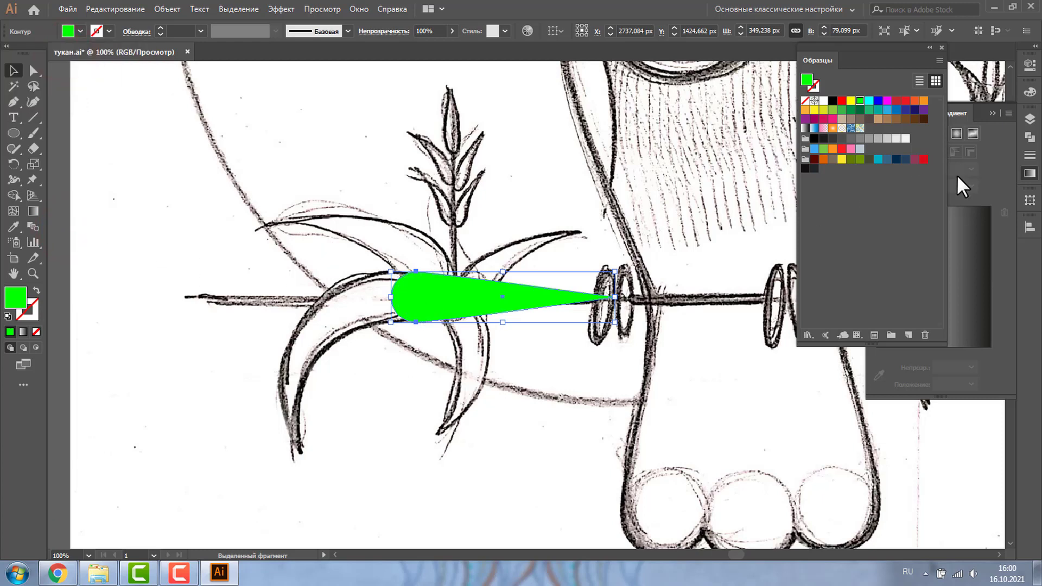
- Add the teardrop to the Brushes panel as an art brush with default settings
click(358, 7)
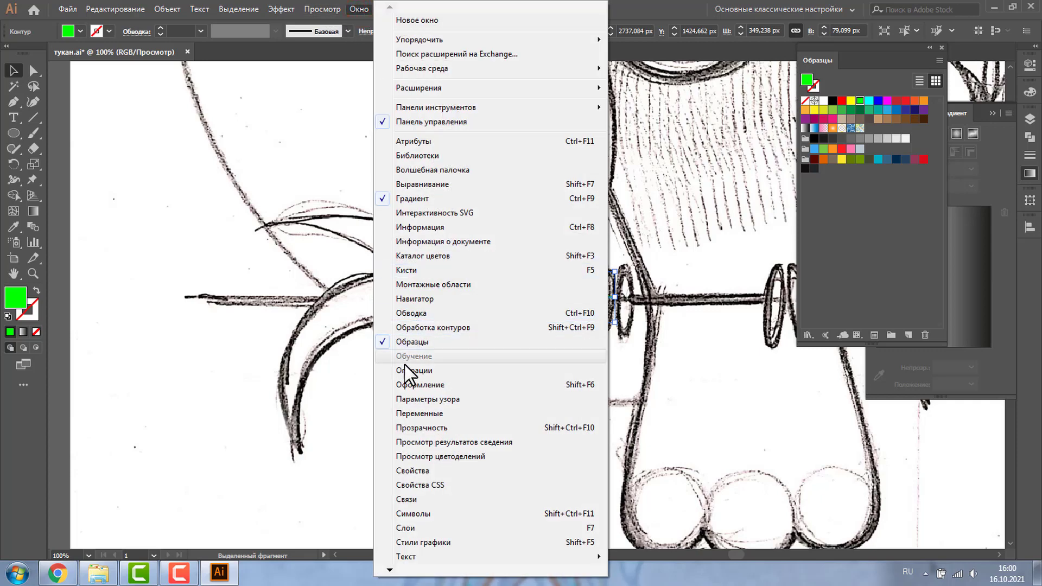
click(425, 271)
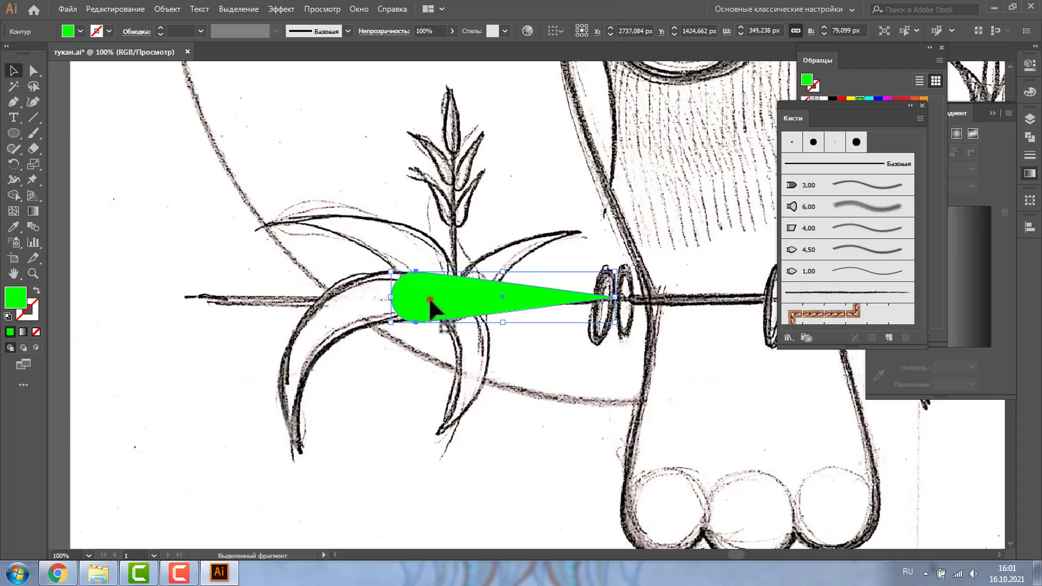
click(429, 298)
mouse_move(435, 299)
mouse_down()
mouse_move(872, 169)
mouse_move(883, 141)
mouse_up()
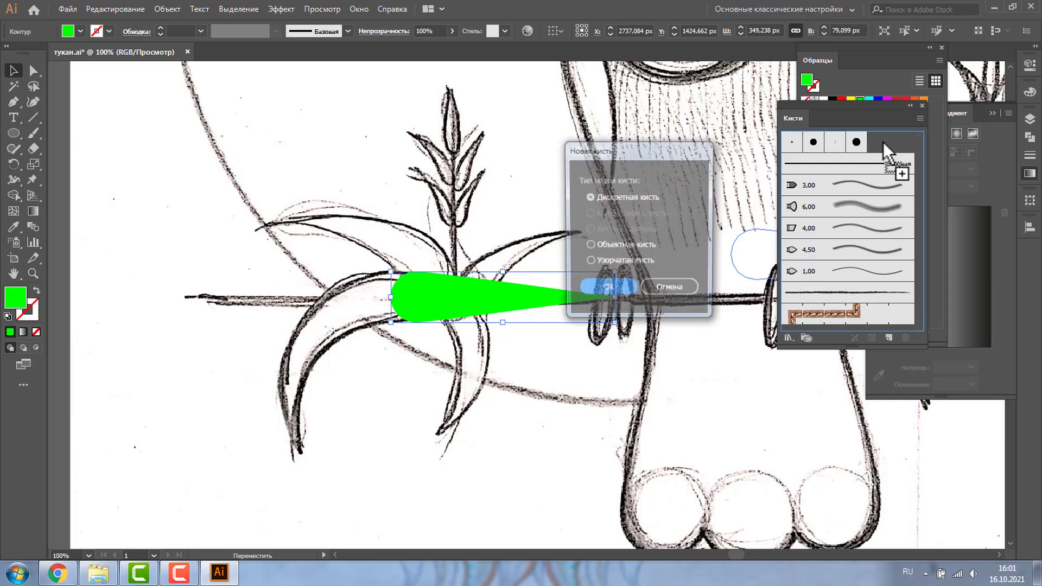
click(587, 245)
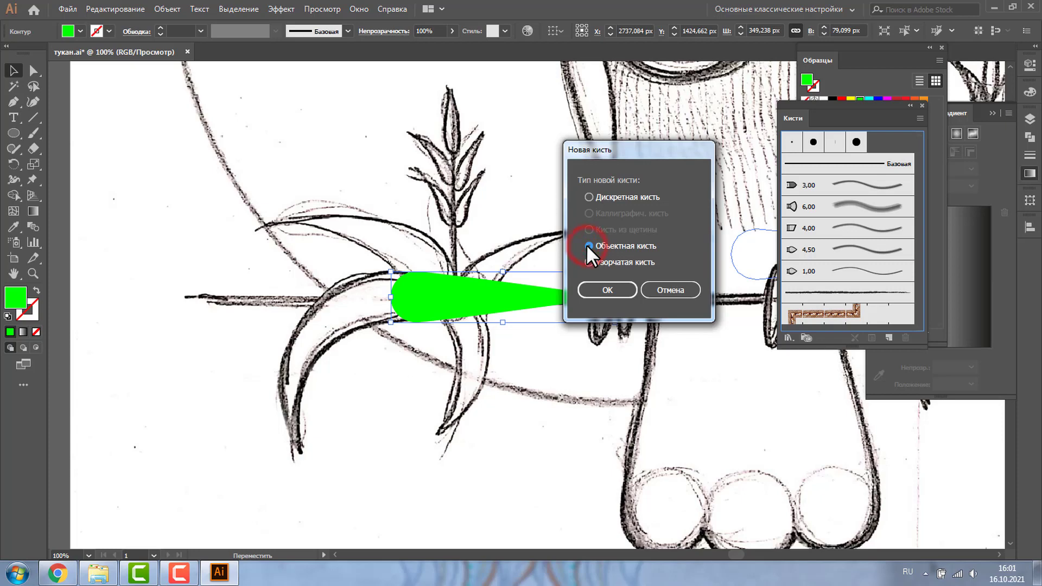
click(595, 292)
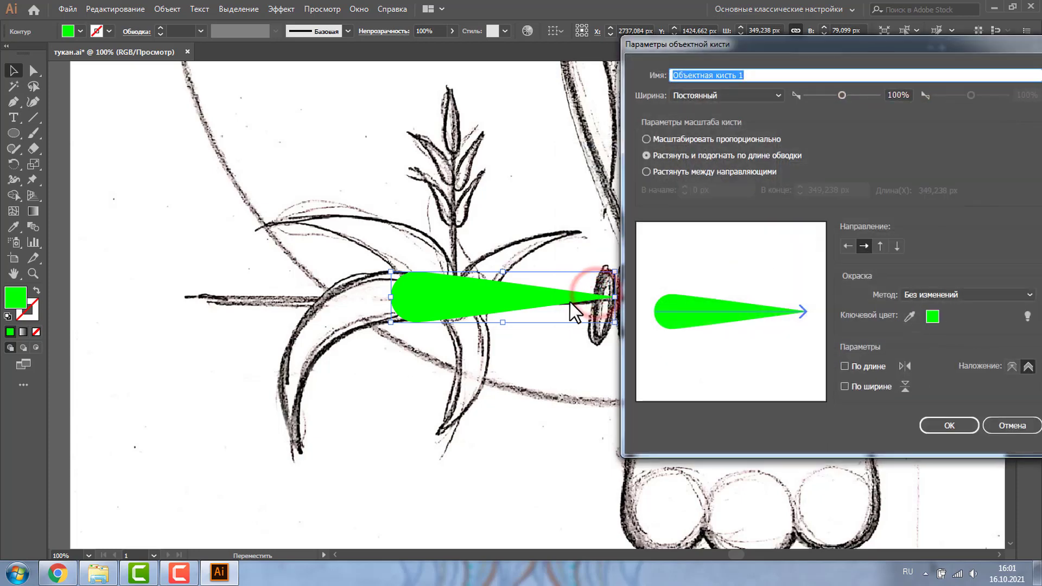
drag(842, 53, 746, 20)
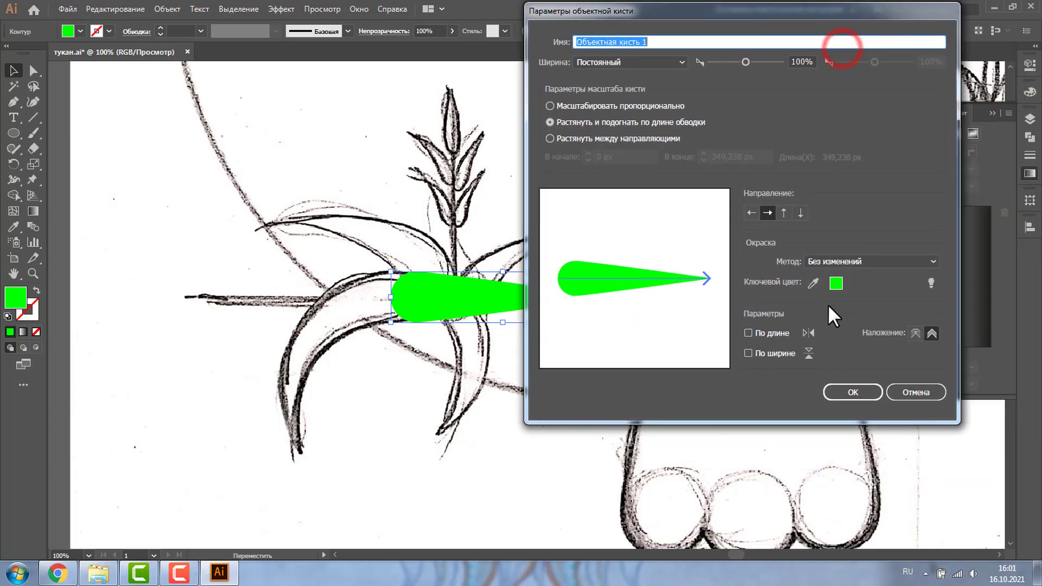
click(835, 390)
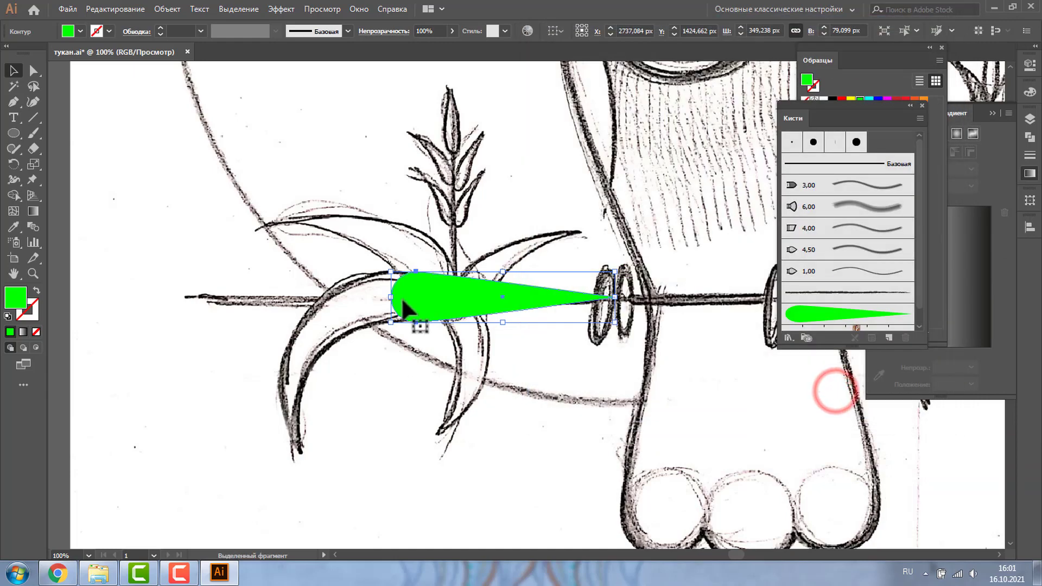
drag(445, 307, 590, 153)
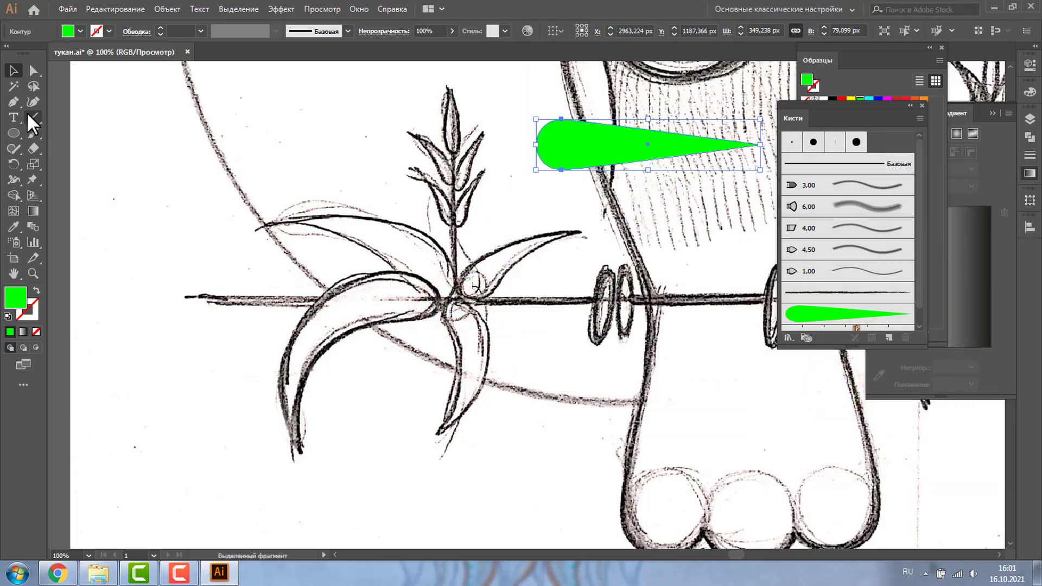
- Draw an arc, apply the green leaf brush, and position it on the left sketched leaf
drag(27, 112, 96, 133)
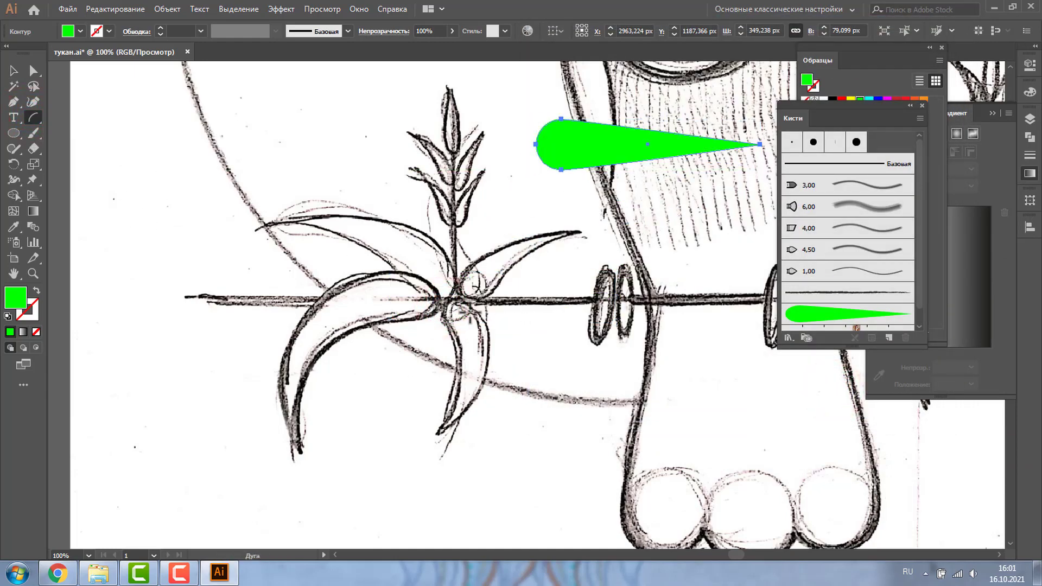
drag(435, 283, 581, 429)
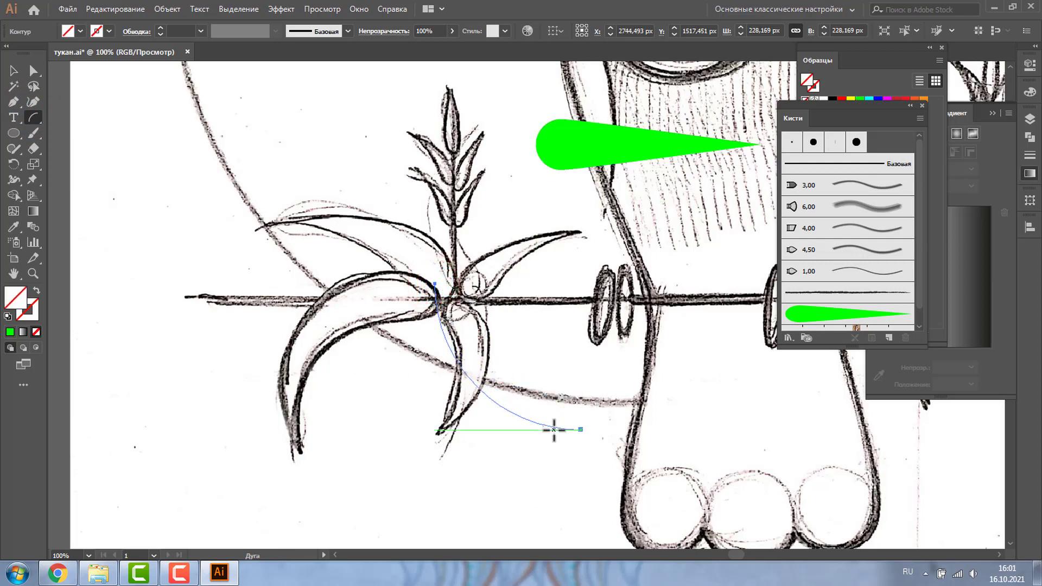
click(11, 72)
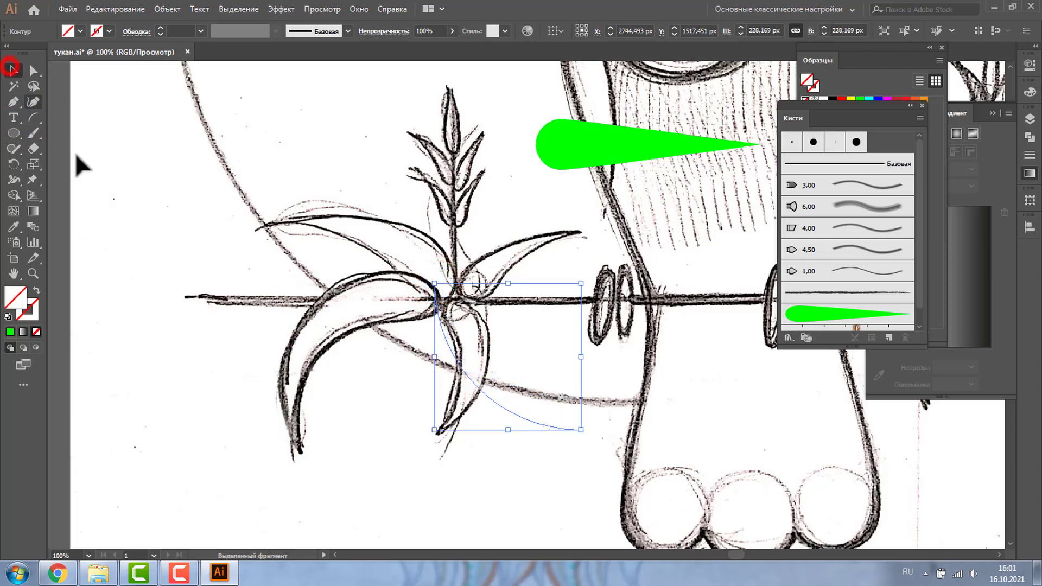
click(835, 320)
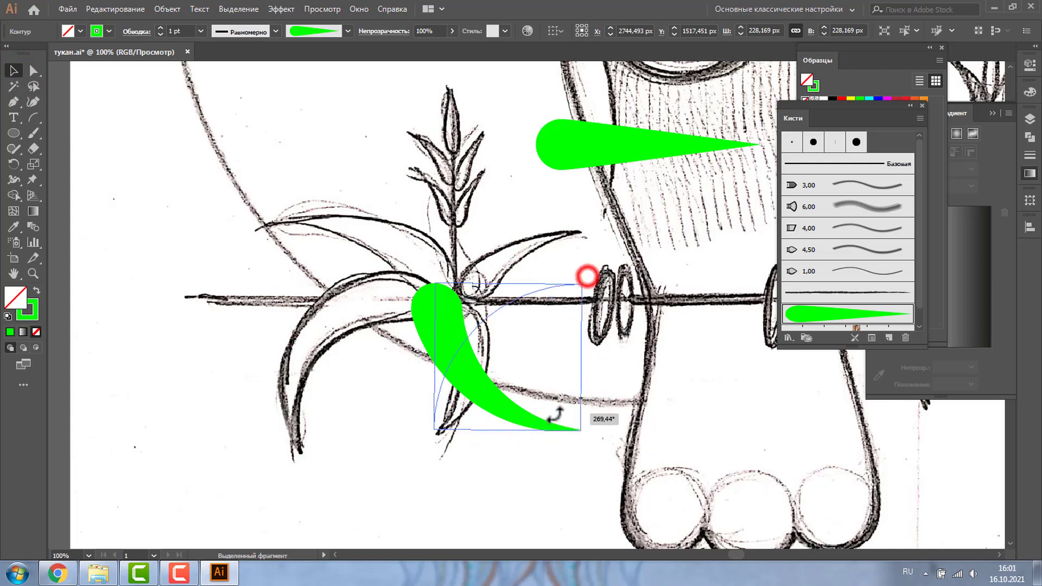
drag(586, 278, 546, 418)
drag(470, 314, 322, 314)
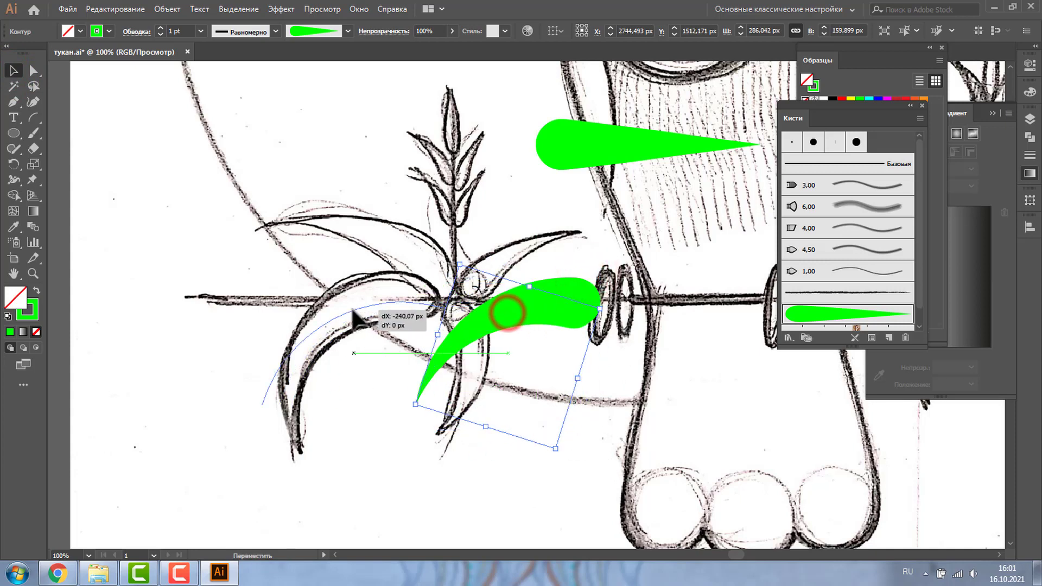
- Reshape the leaf stroke's tip and curve to match the sketch and thin it to 0.75 pt
click(33, 71)
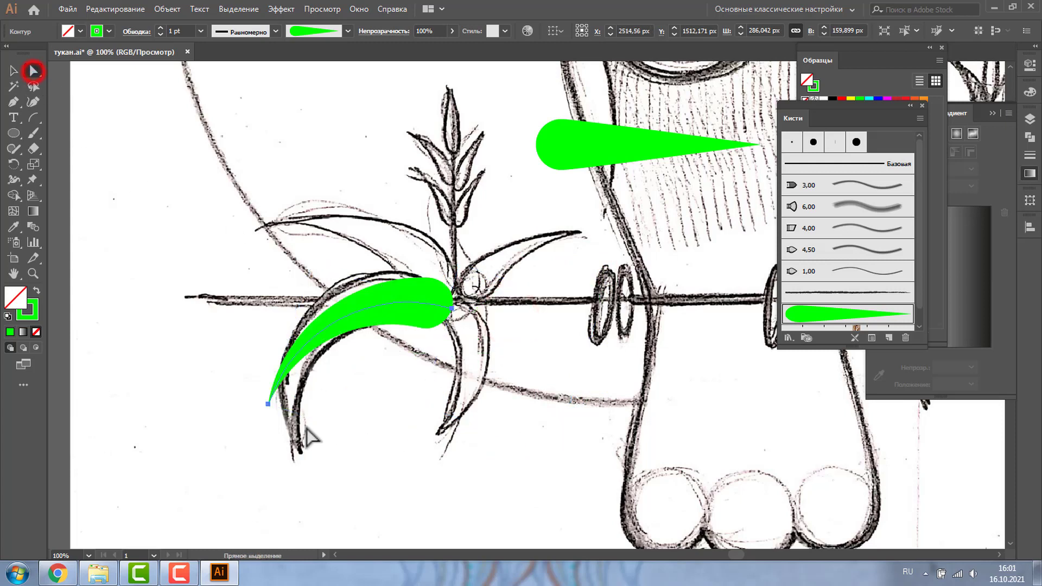
click(268, 404)
drag(268, 404, 294, 448)
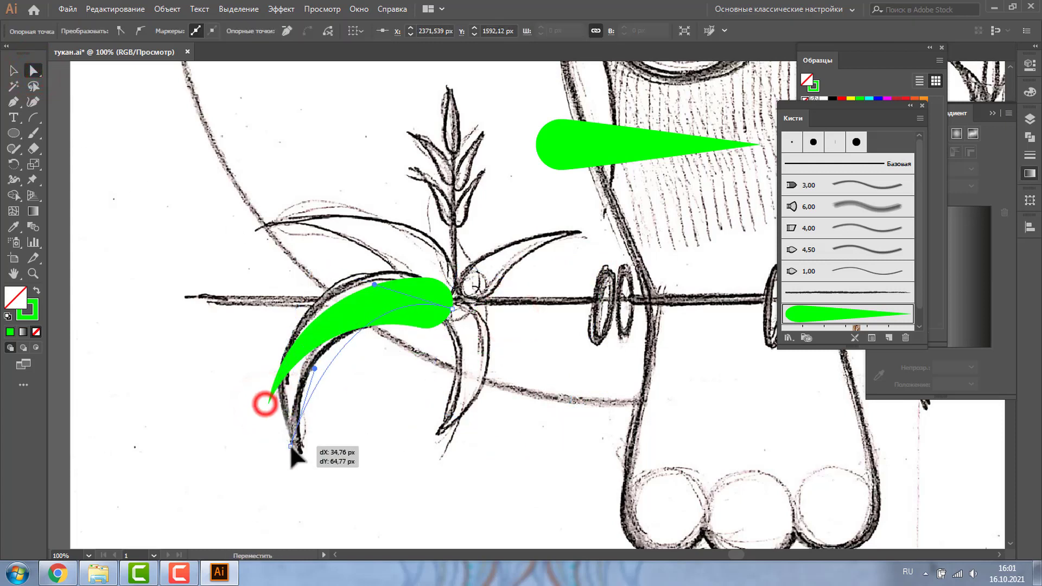
drag(300, 358, 300, 356)
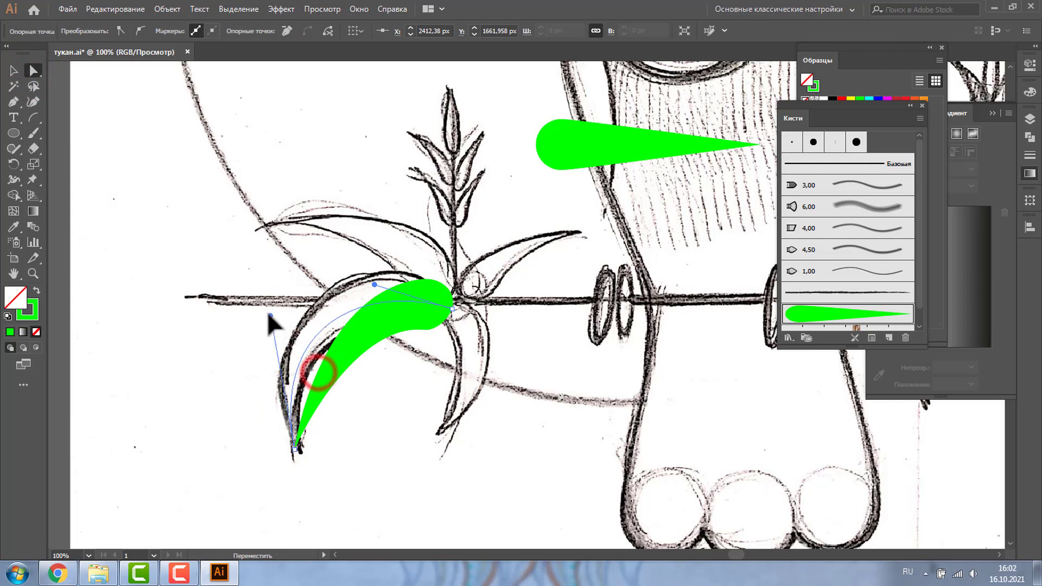
key(v)
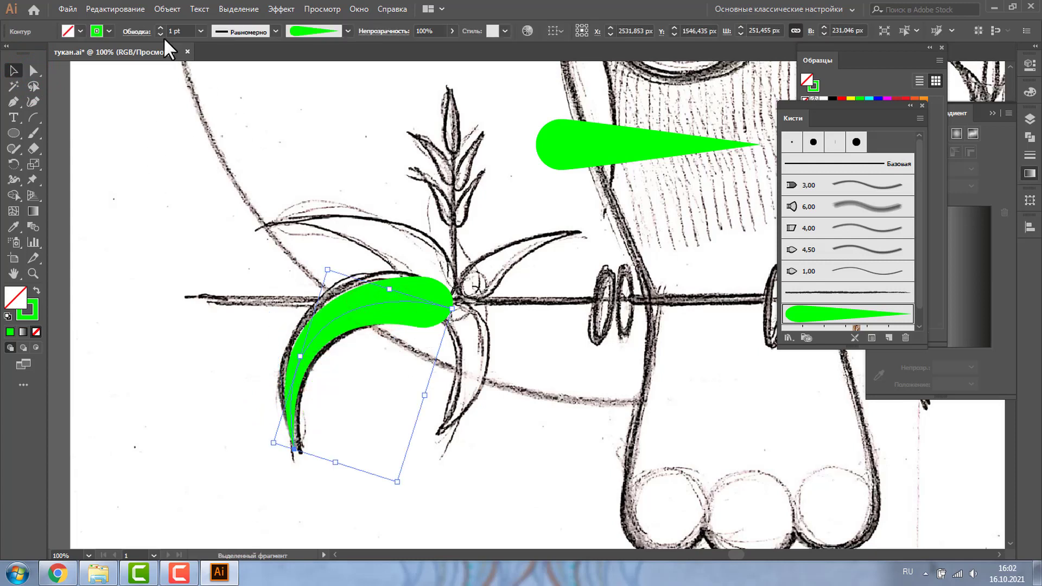
click(160, 34)
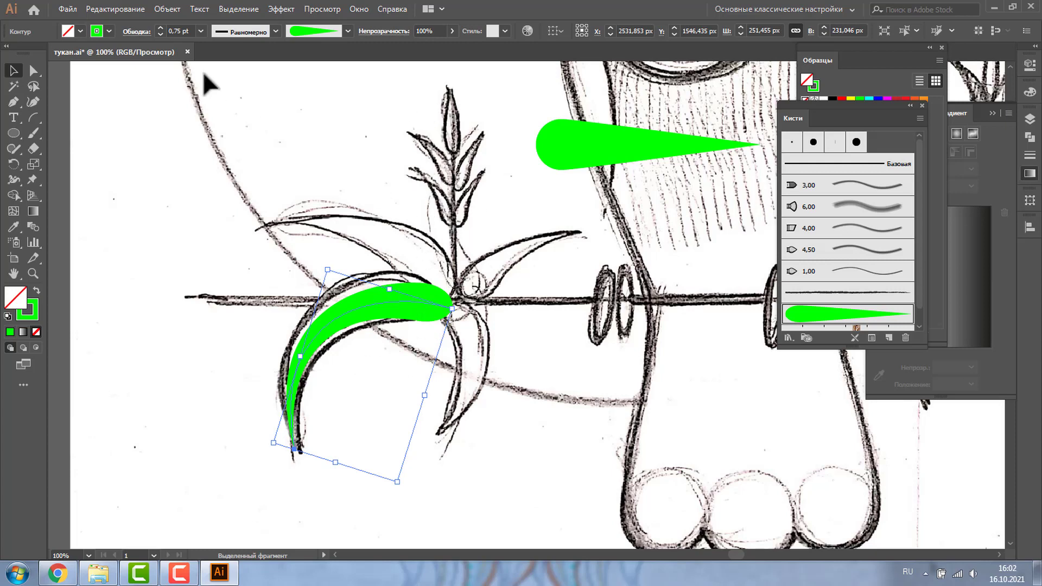
- Zoom out to compare both artboards side by side
click(30, 275)
alt+click(333, 271)
alt+click(457, 246)
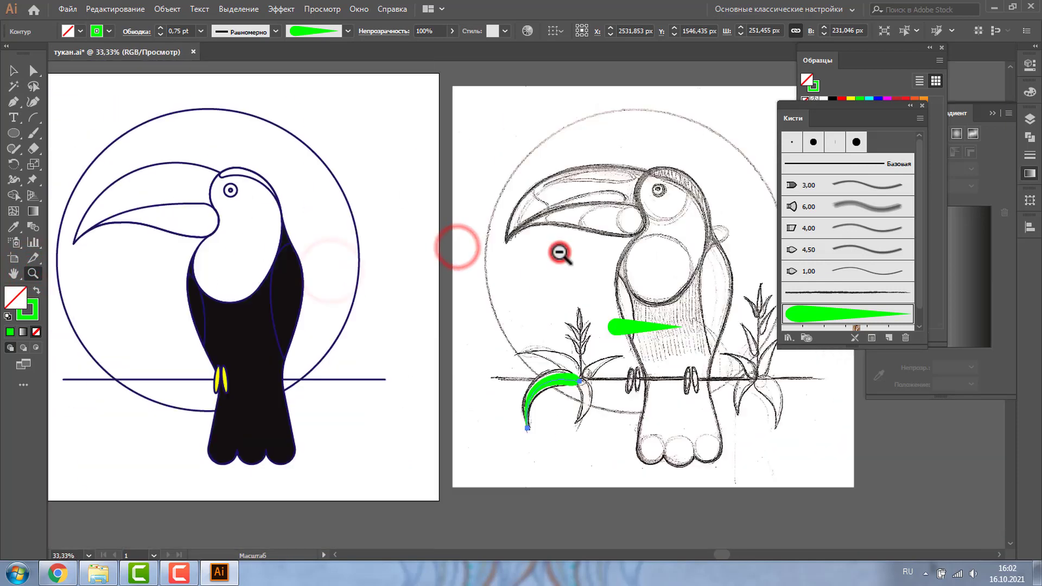
alt+click(556, 251)
click(9, 68)
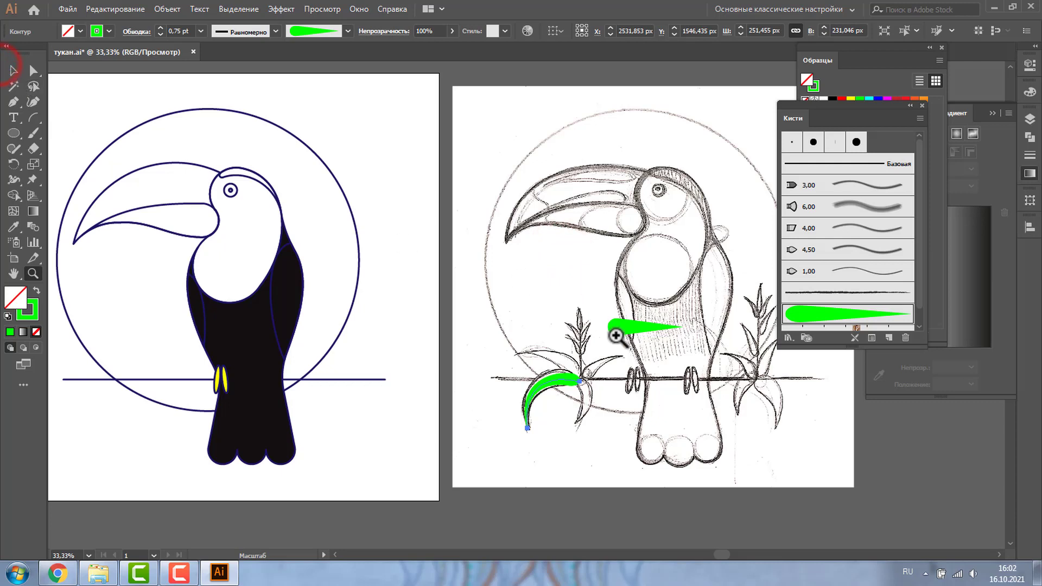
- Select the upper beak and white head shapes, then zoom closely on the beak
click(14, 70)
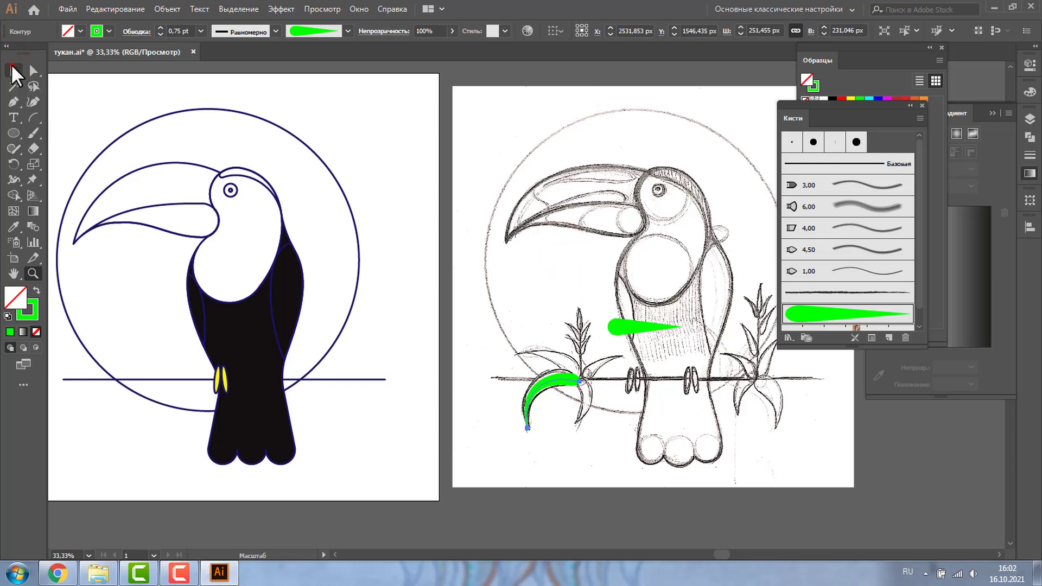
click(188, 204)
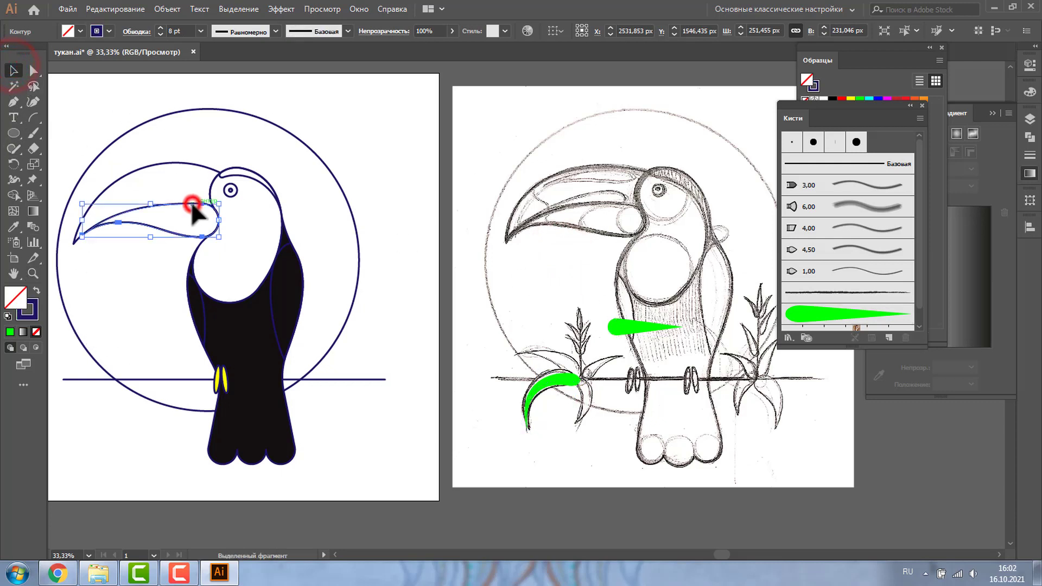
click(217, 169)
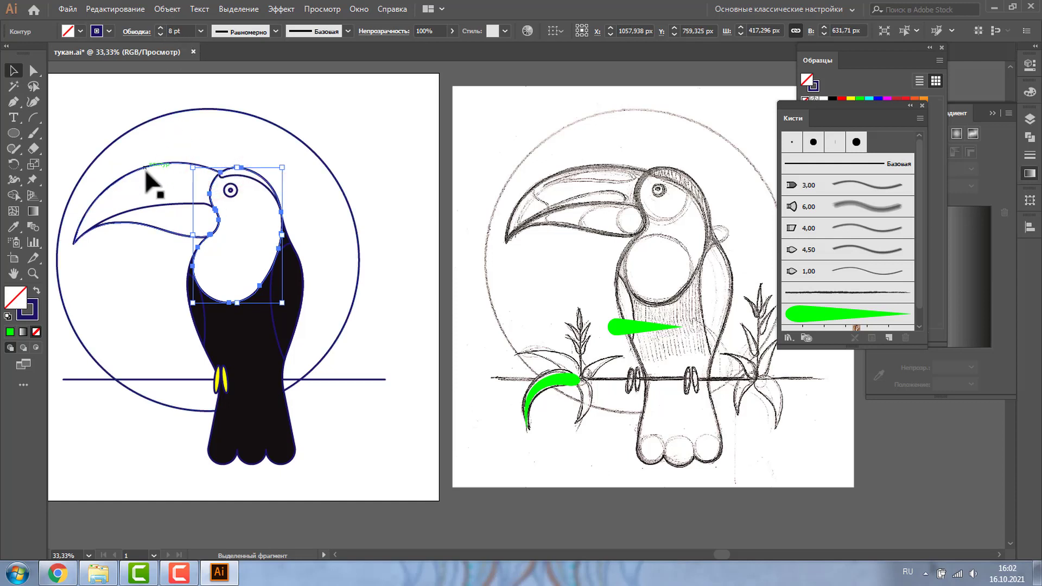
click(145, 167)
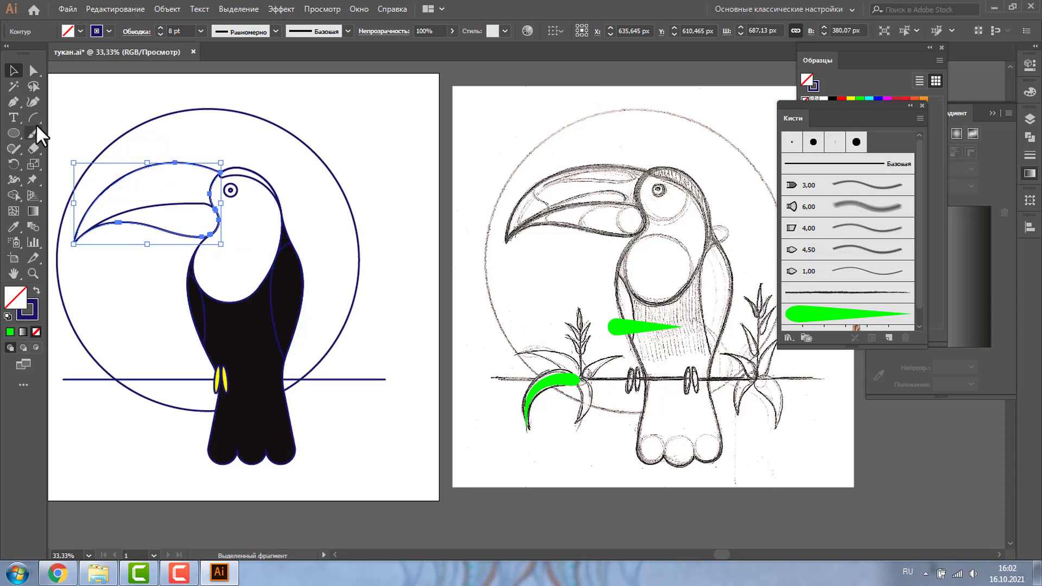
click(32, 272)
drag(138, 176, 234, 182)
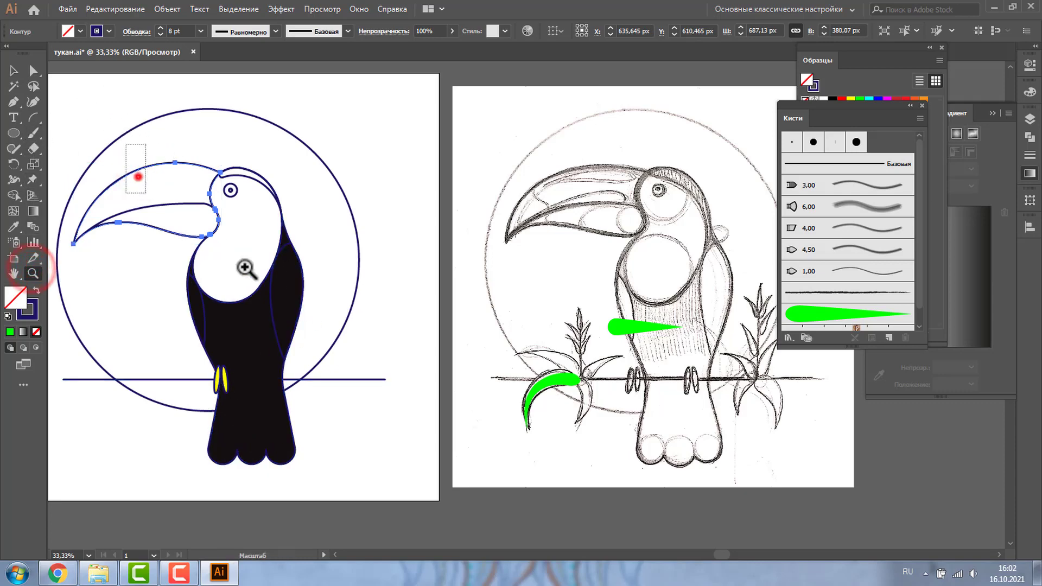
- Draw an arc on the beak, rotate it to bulge upward and move it to the top edge
click(34, 117)
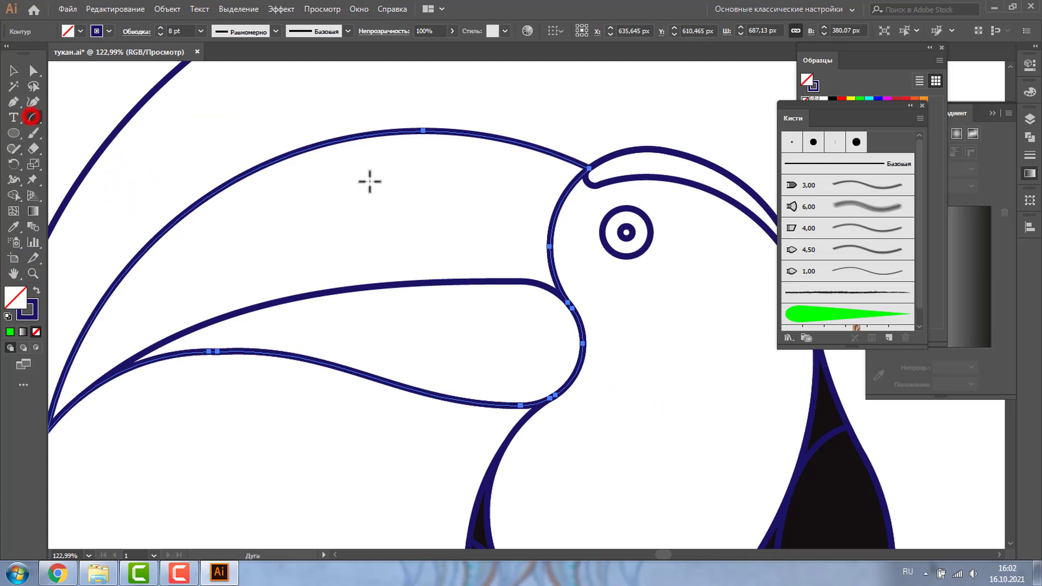
mouse_move(345, 179)
mouse_down()
mouse_move(420, 194)
mouse_move(467, 301)
mouse_up()
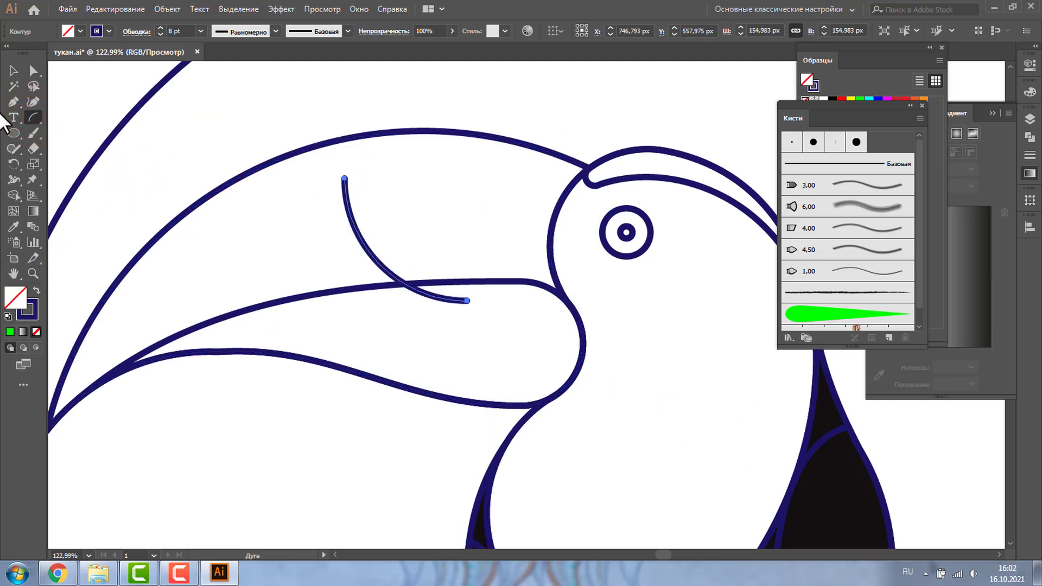
click(12, 70)
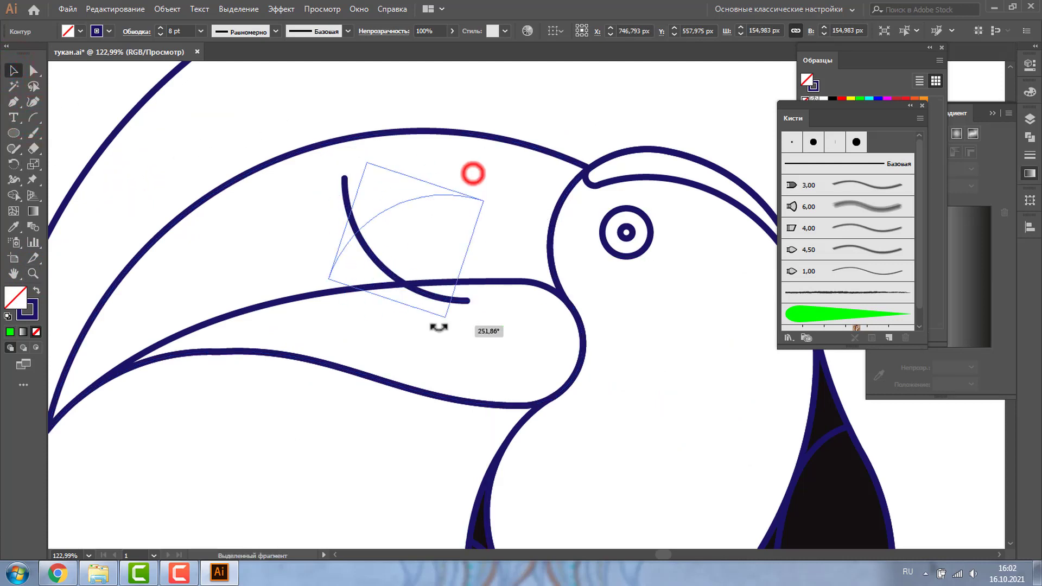
drag(473, 174, 401, 323)
drag(417, 209, 429, 168)
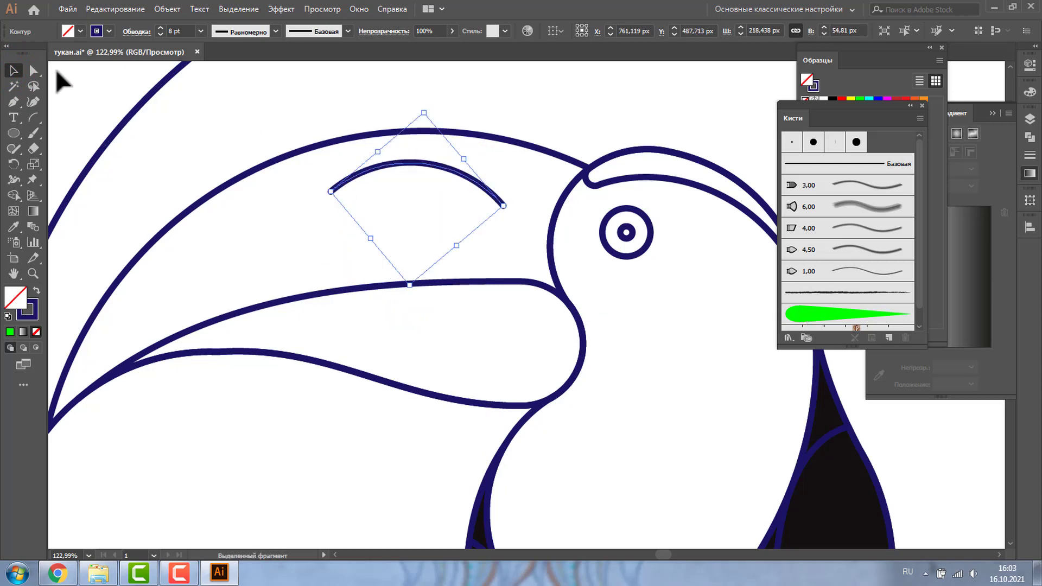
- Reshape the arc's anchors and handles so it follows the beak's top edge, then deselect
click(33, 70)
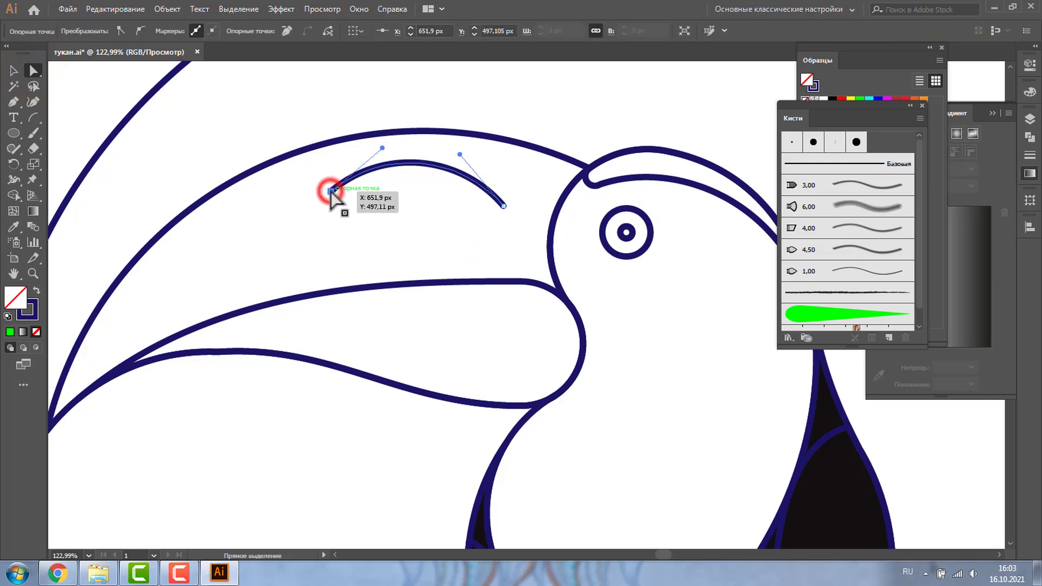
drag(330, 191, 296, 188)
drag(504, 207, 543, 183)
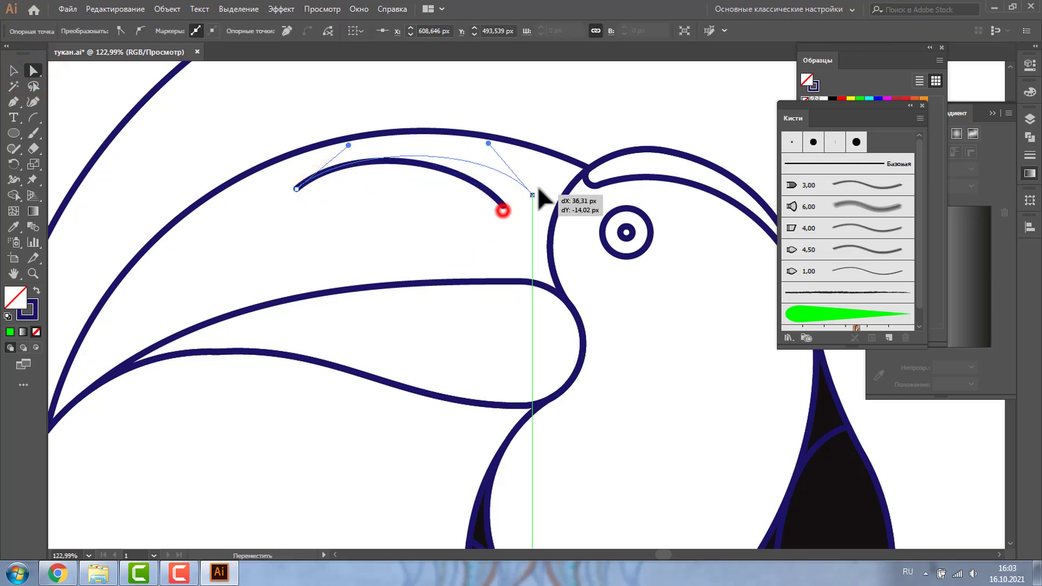
drag(498, 130, 467, 161)
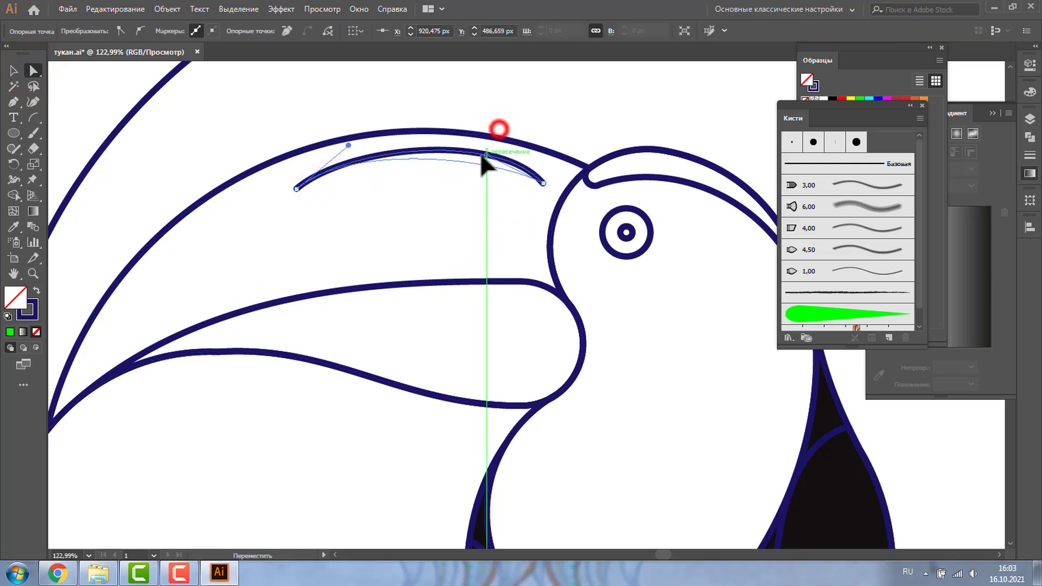
drag(348, 146, 412, 154)
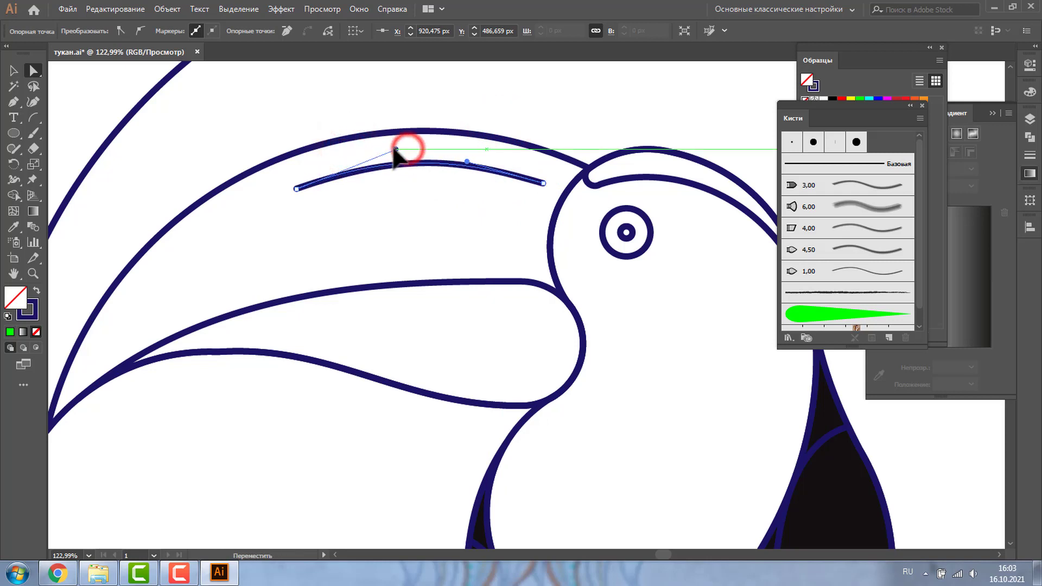
drag(408, 149, 388, 149)
click(14, 71)
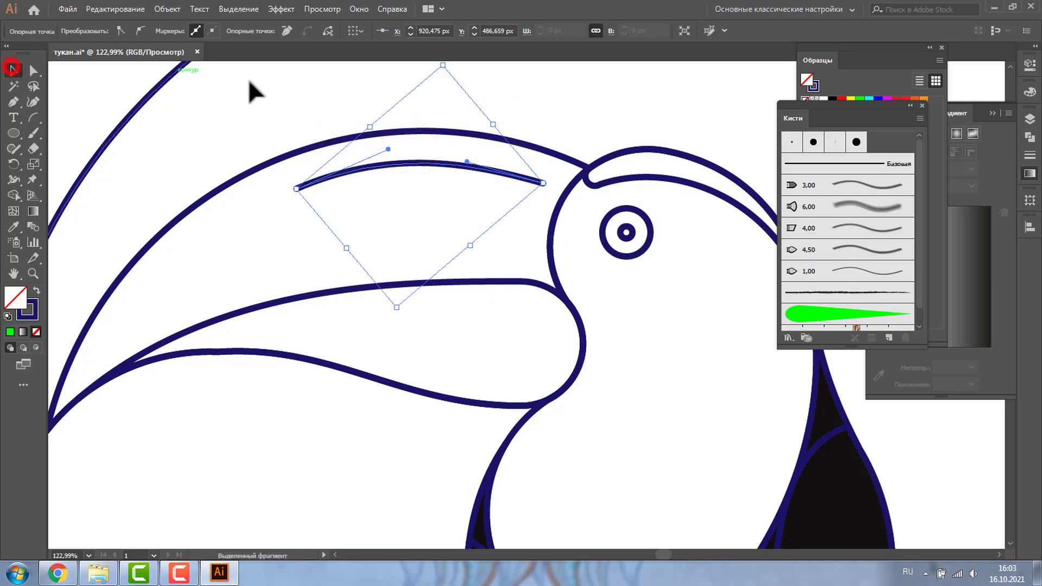
click(238, 89)
- Give the beak curve Width Profile 1 and a 32 pt stroke
click(403, 161)
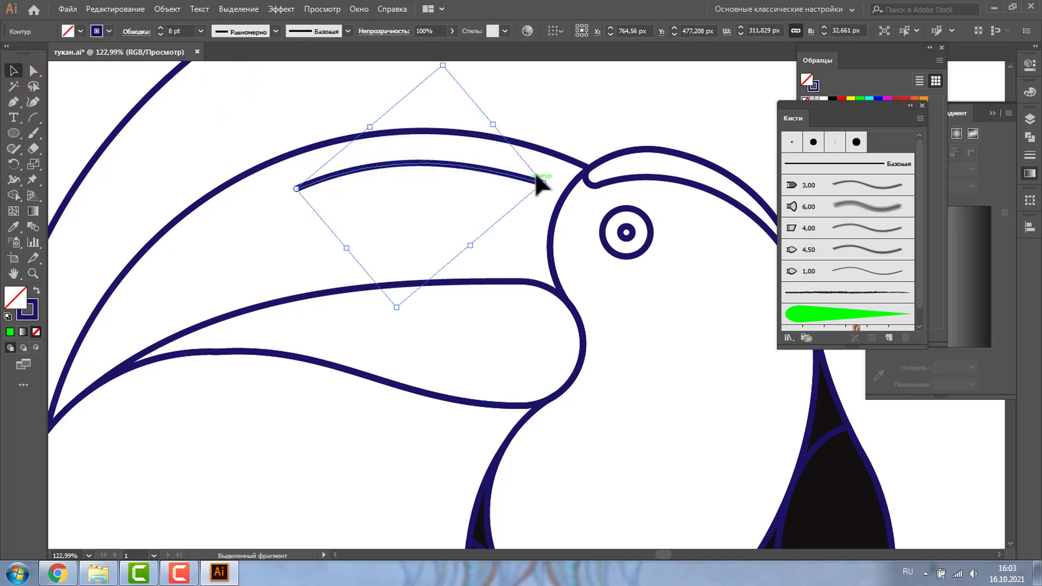
click(276, 30)
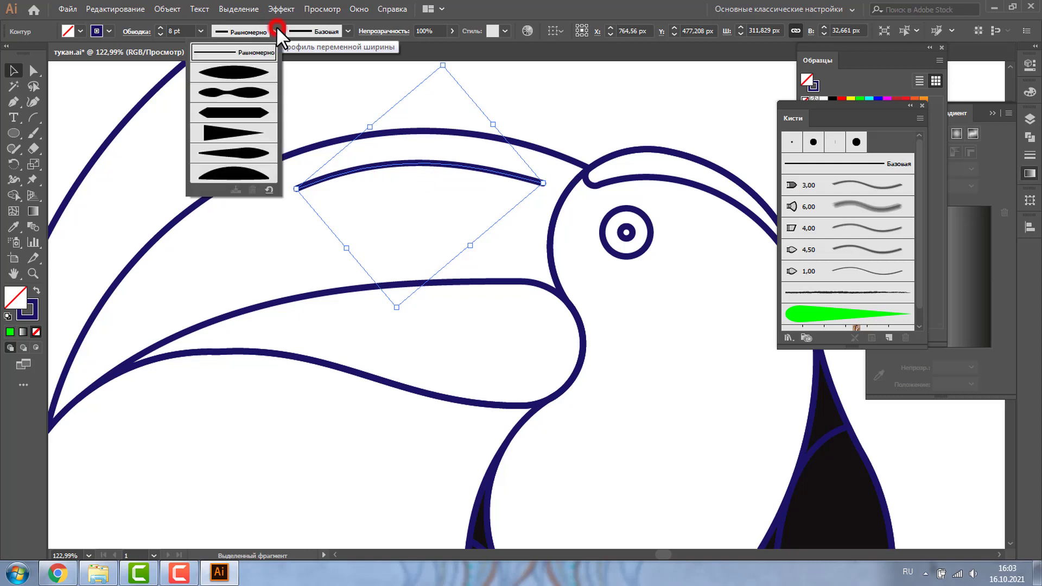
click(236, 71)
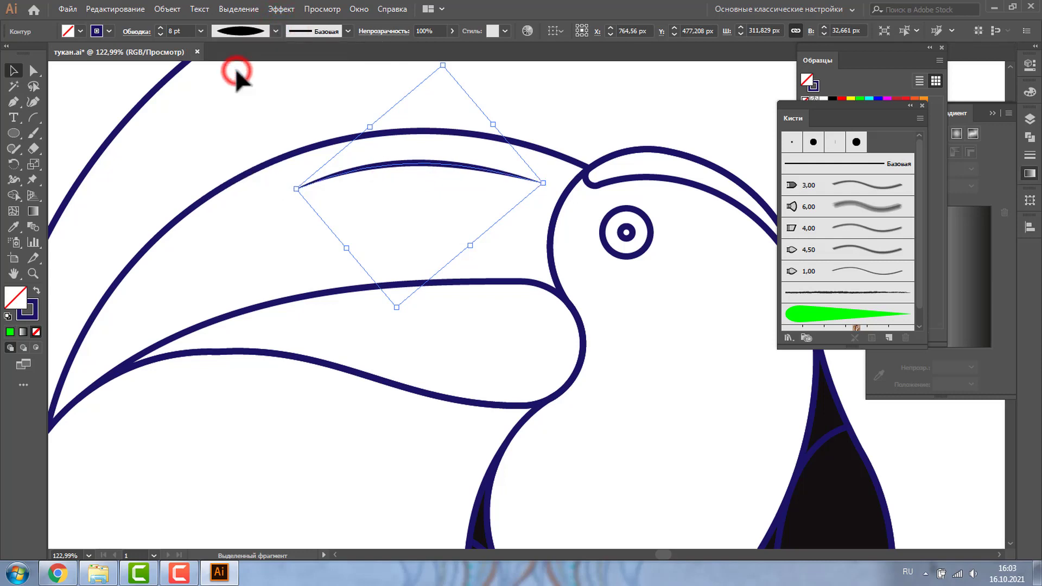
click(158, 25)
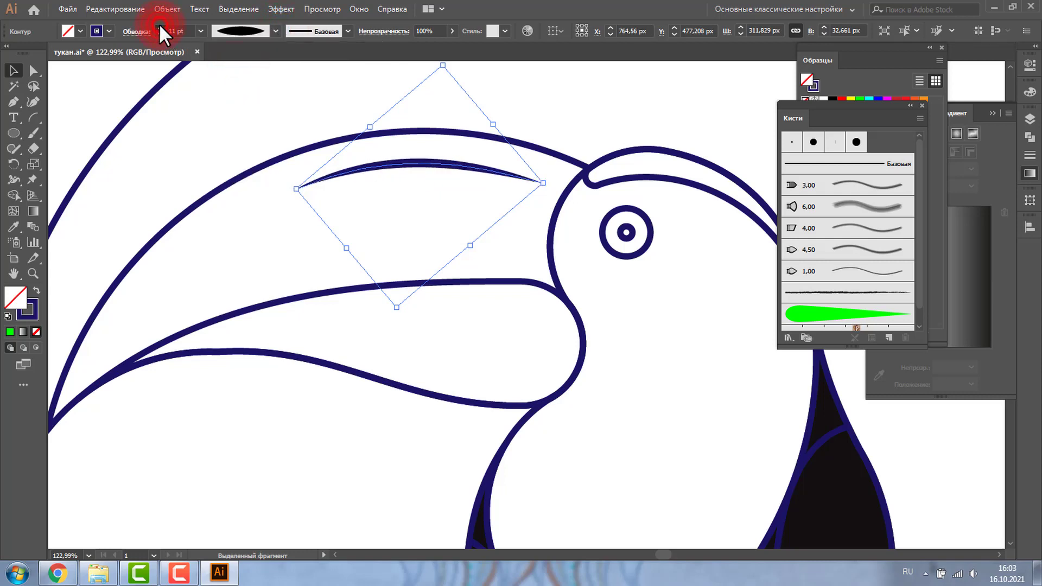
click(158, 26)
click(160, 26)
click(160, 26)
text(32)
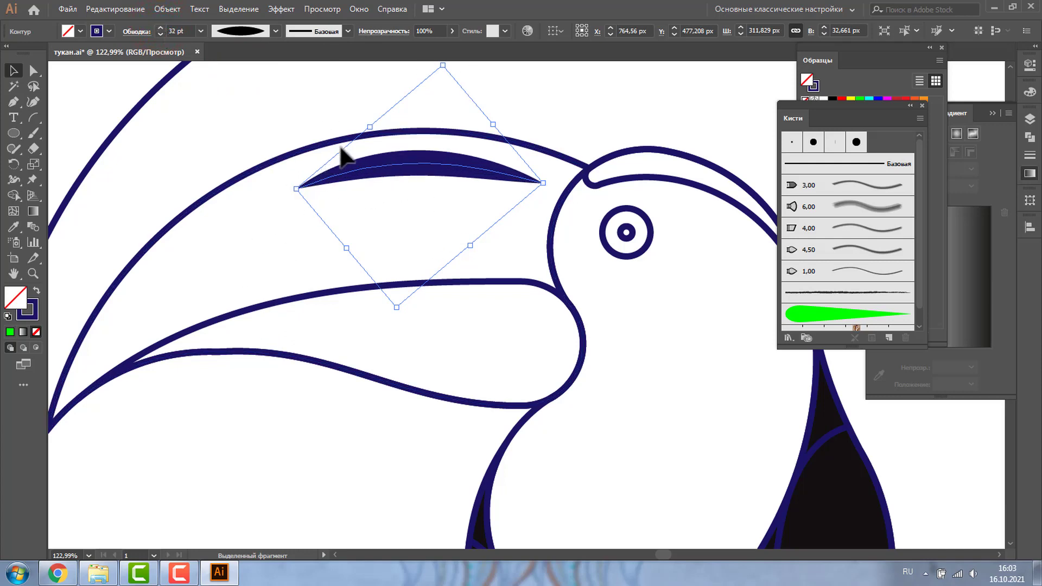
- Set the curve's opacity to 50% and zoom out to see the whole toucan
click(421, 30)
text(50)
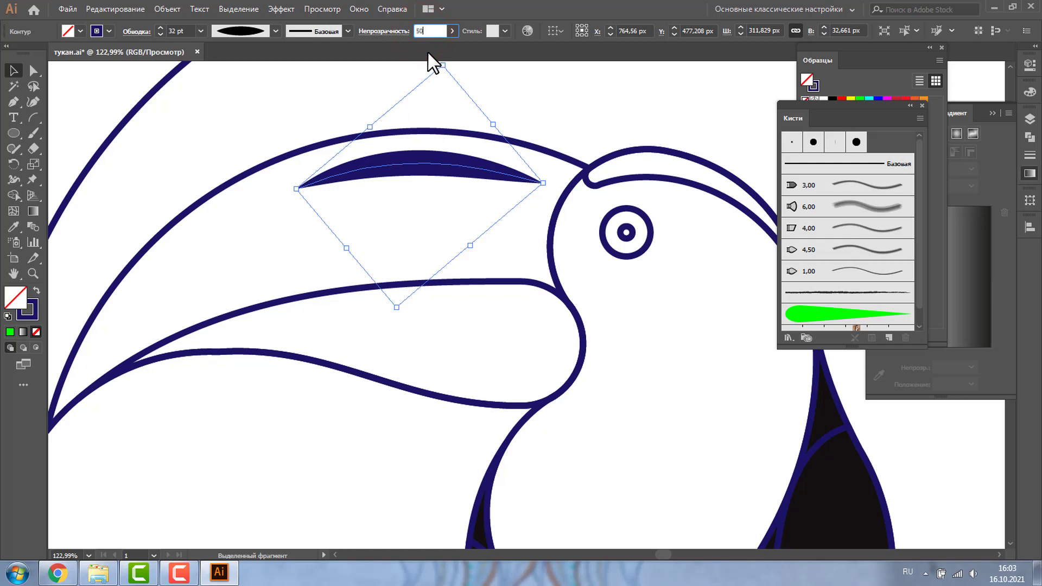
key(Return)
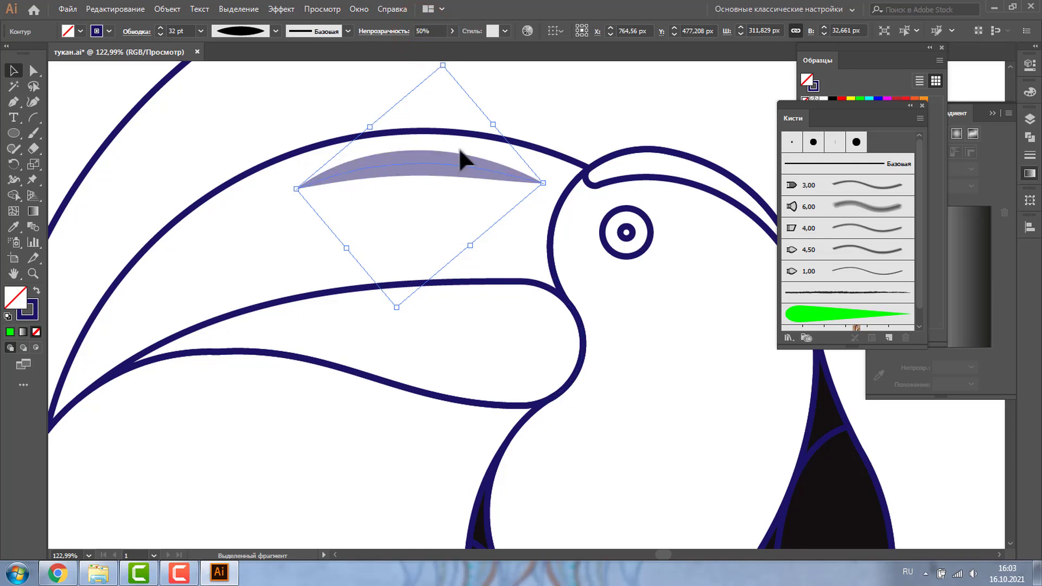
click(27, 272)
alt+click(640, 324)
alt+click(369, 329)
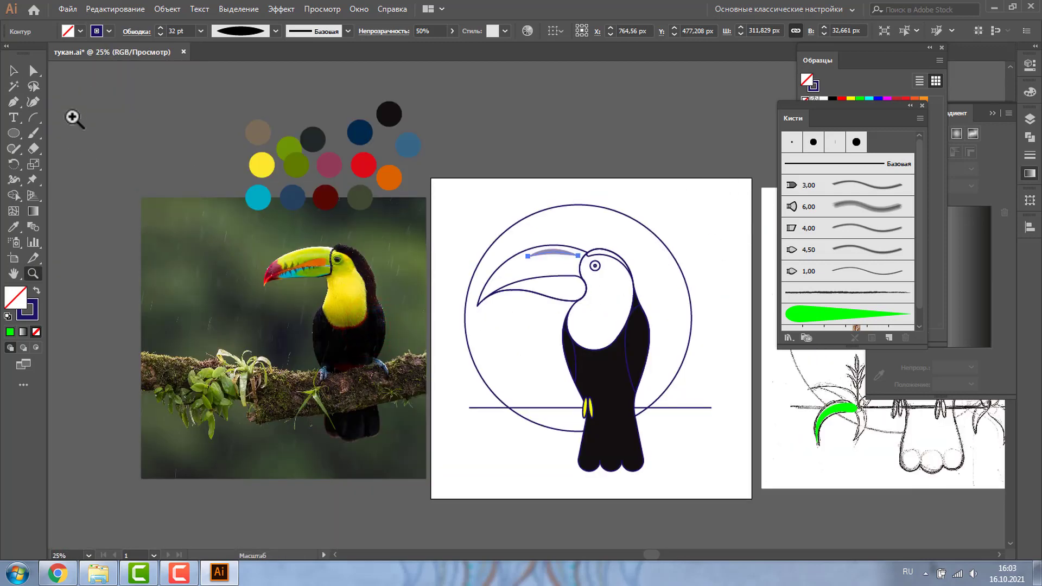
click(13, 70)
- Alt-drag copies of the finished beak and its top stripe onto the toucan photo
click(492, 131)
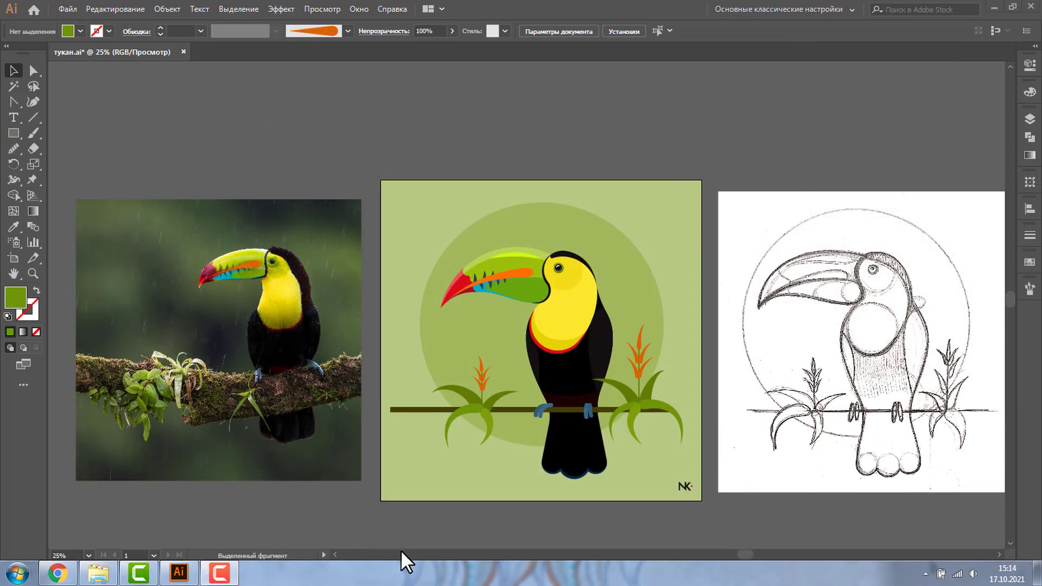
click(504, 265)
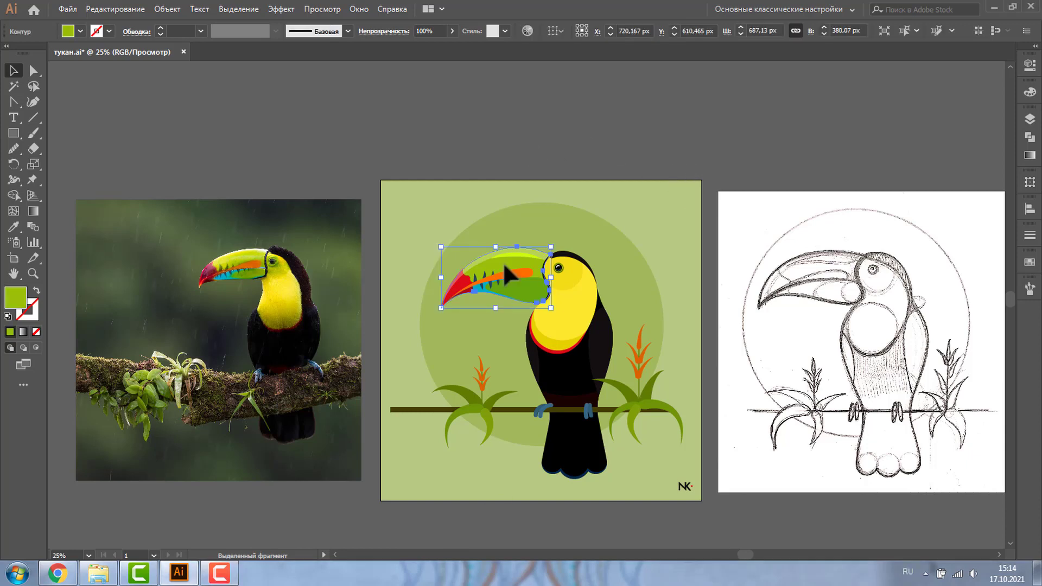
drag(506, 267, 294, 268)
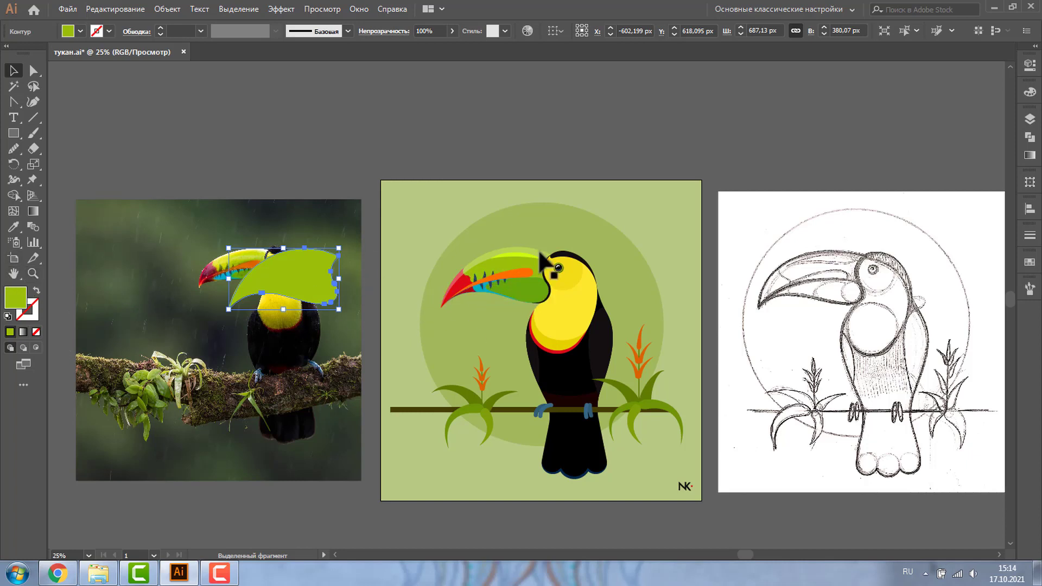
click(518, 255)
drag(519, 255, 260, 238)
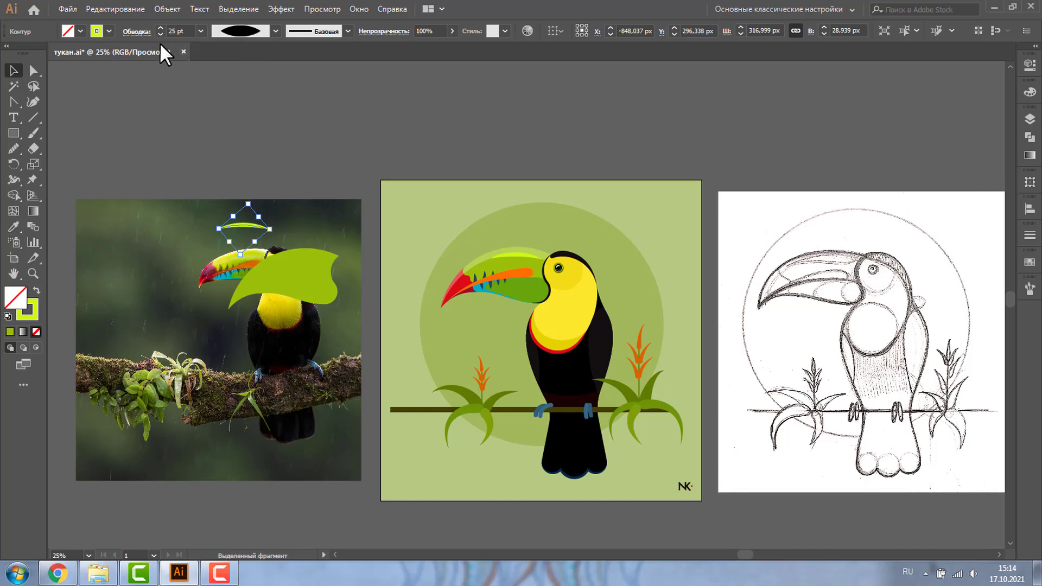
- Make the stripe copy's stroke dark navy and move it onto the yellow throat
click(109, 31)
click(118, 64)
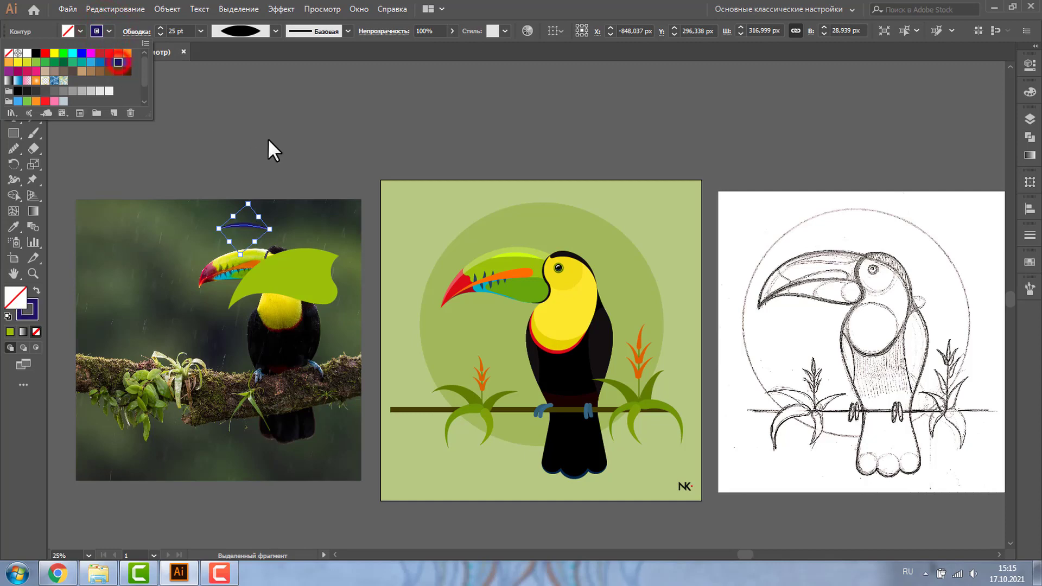
click(268, 140)
drag(255, 229, 280, 300)
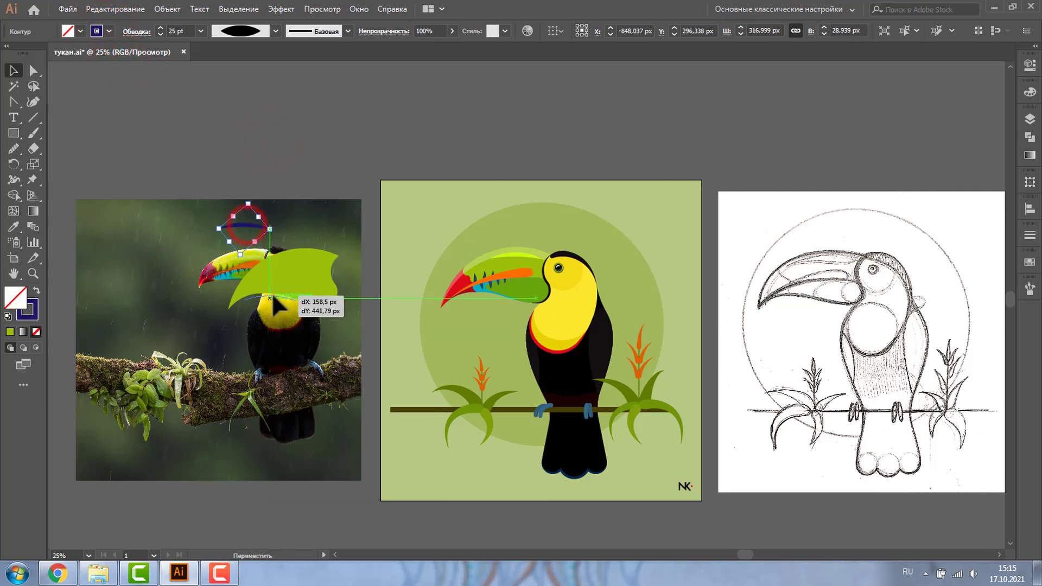
- Rotate the navy arc vertical, bring it to front, duplicate it rightward and select both
click(31, 275)
drag(219, 226, 363, 227)
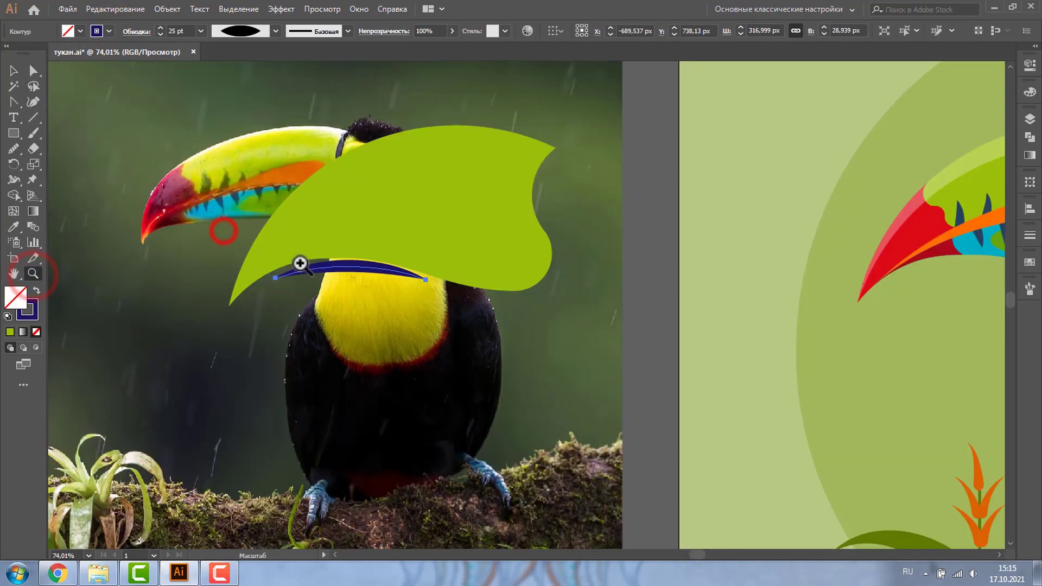
click(13, 70)
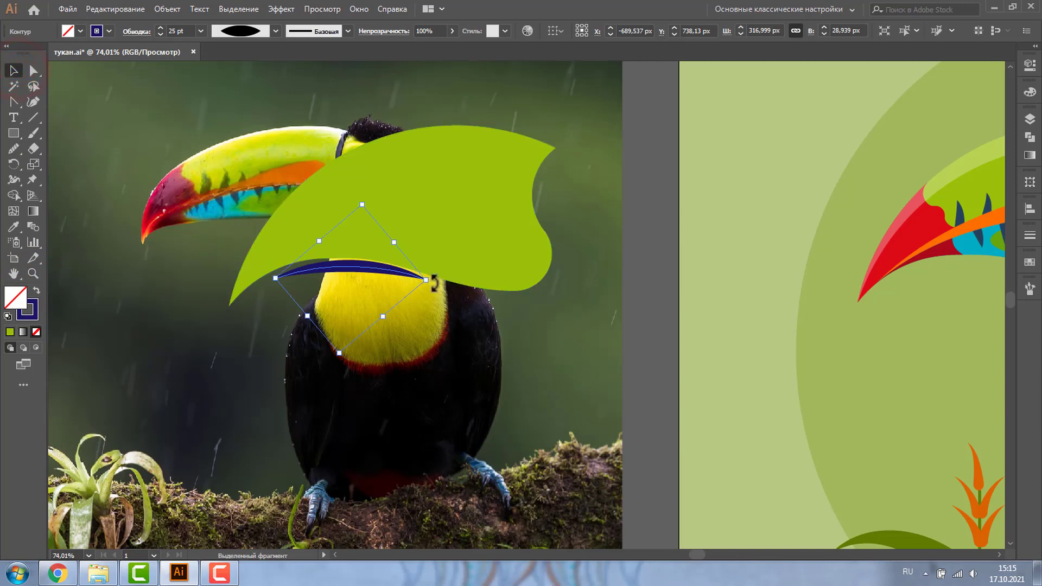
drag(426, 280, 365, 396)
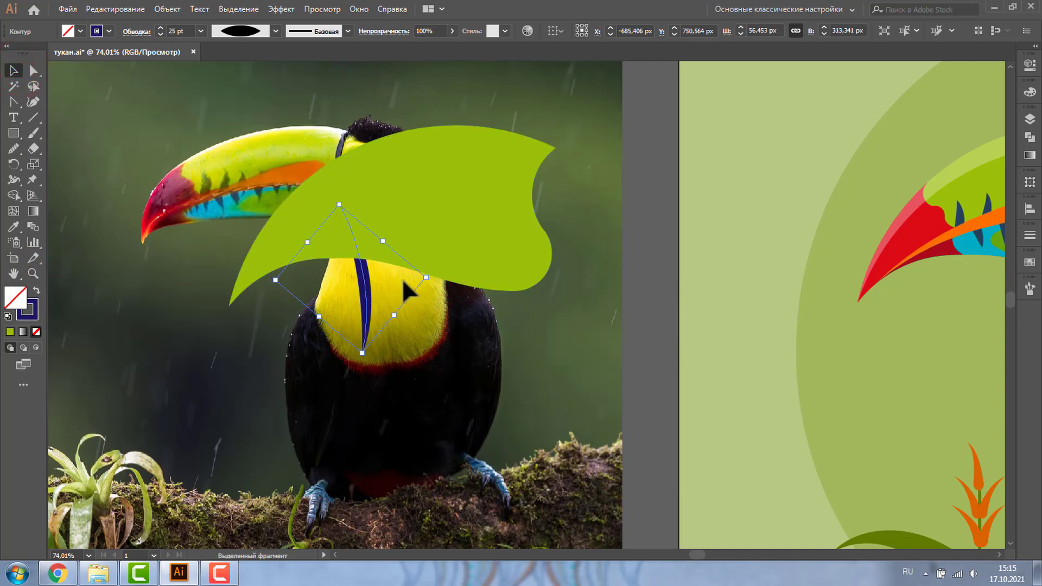
key(ctrl+shift+bracketright)
drag(363, 279, 425, 281)
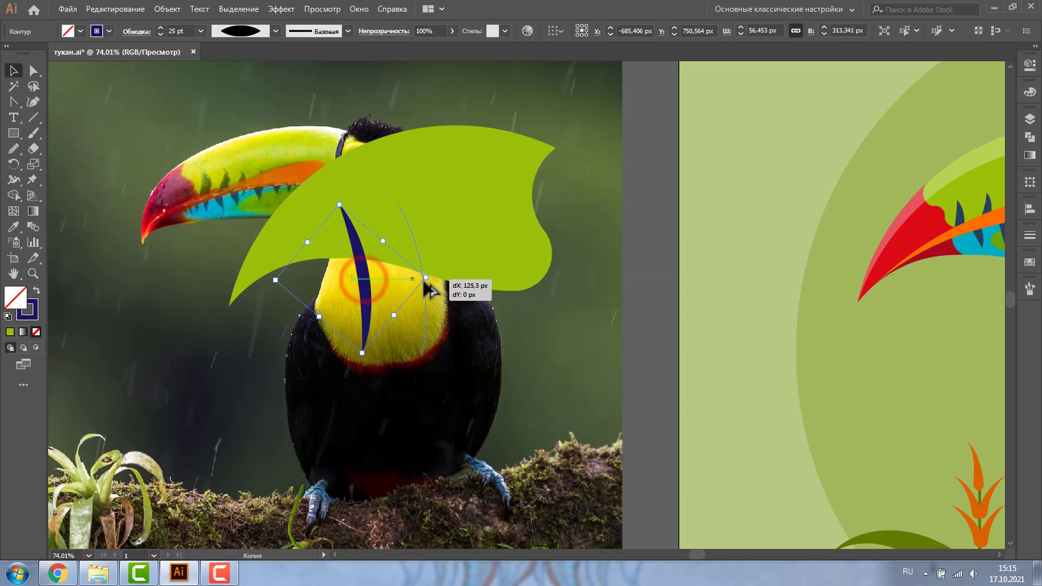
shift+click(356, 239)
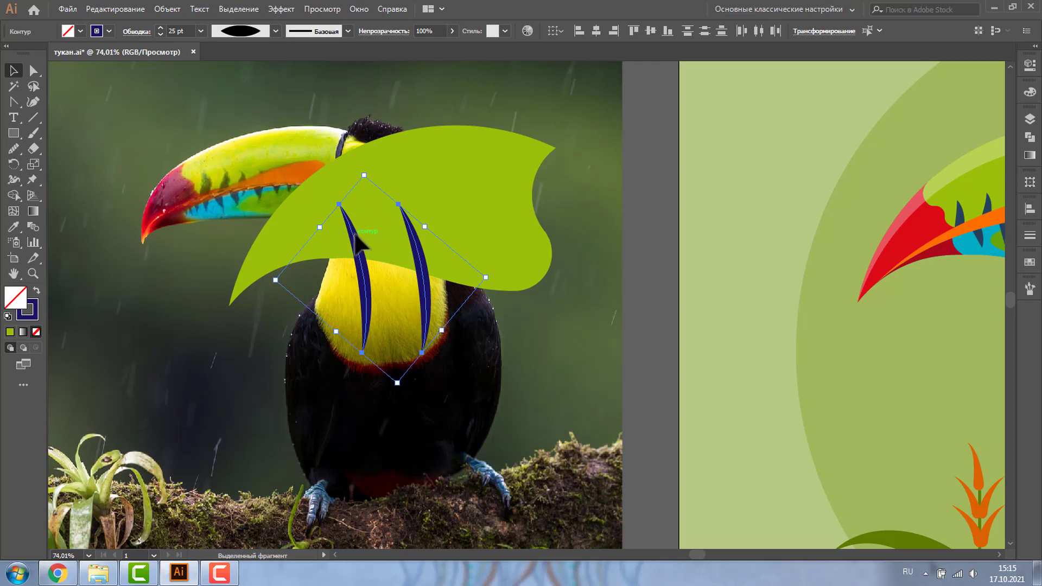
- Expand the navy arcs' appearance and simplify them at 61% curve precision, then deselect
click(175, 10)
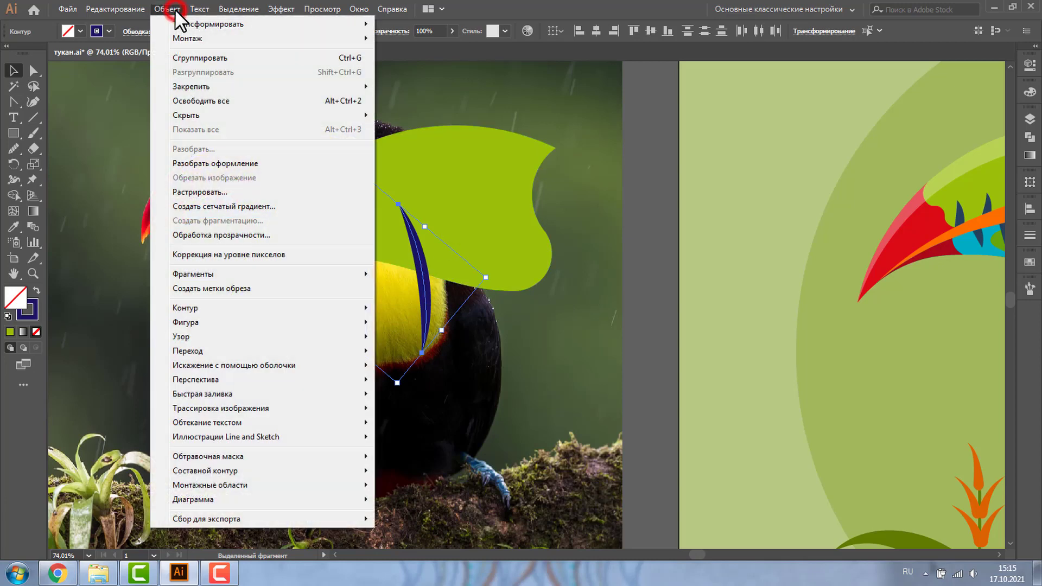
click(191, 162)
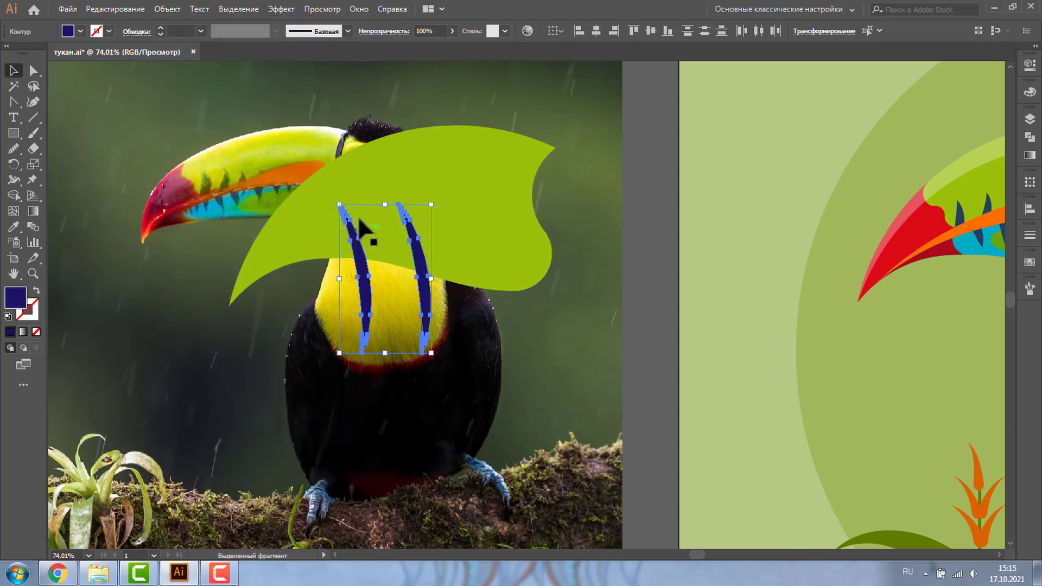
click(165, 7)
mouse_move(186, 307)
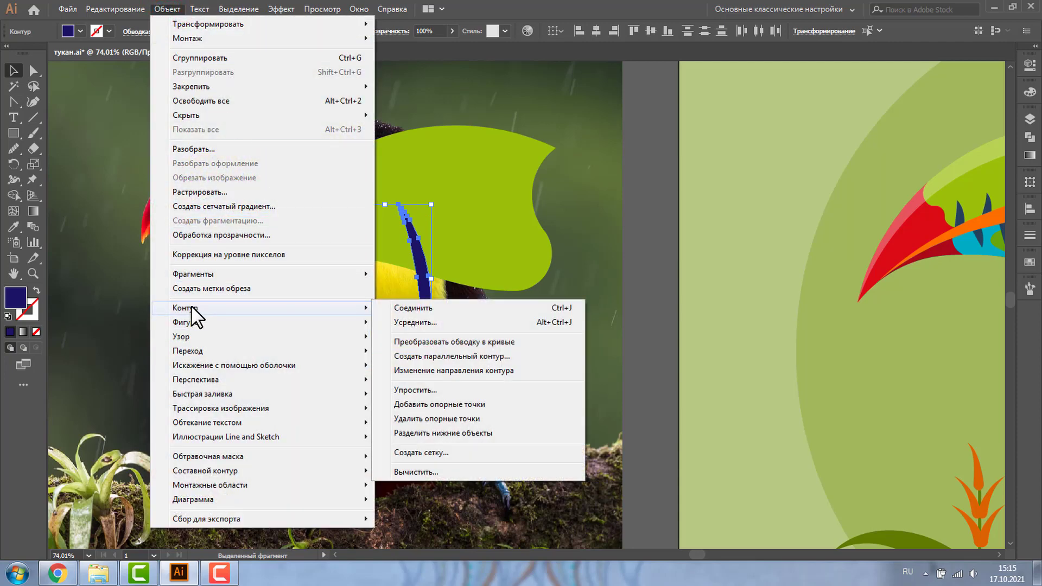
click(405, 389)
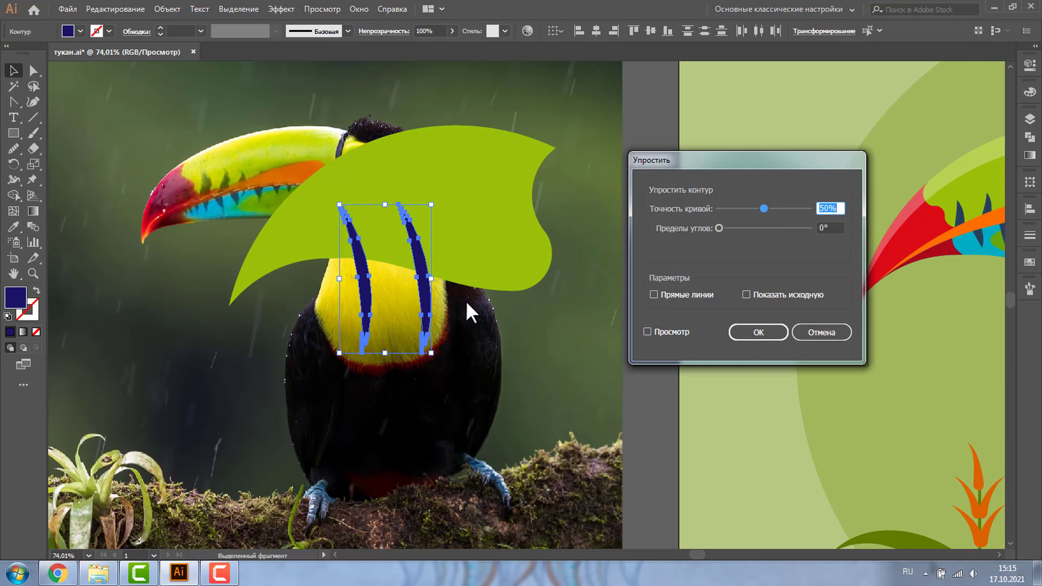
click(787, 208)
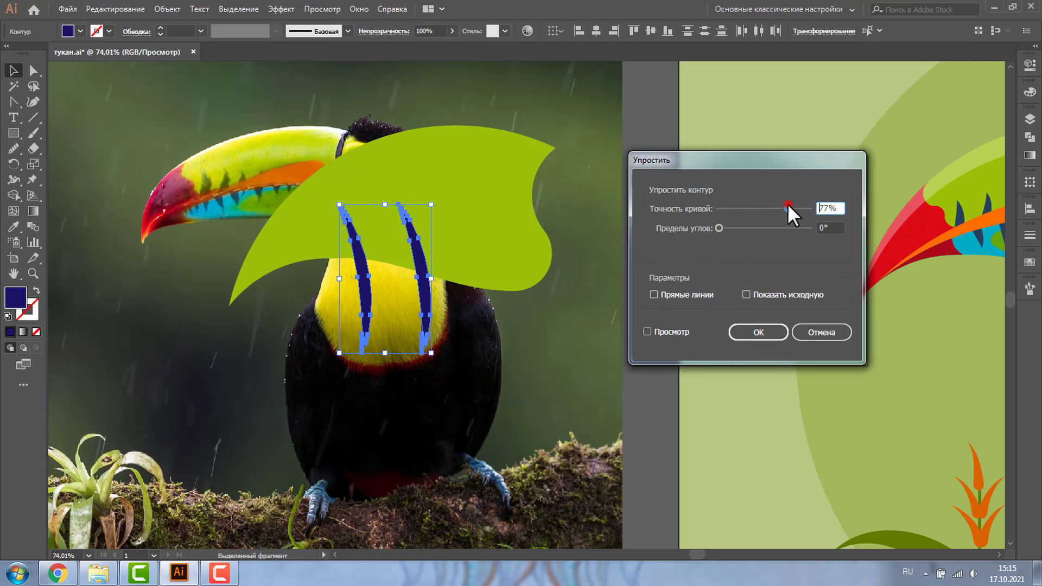
click(647, 330)
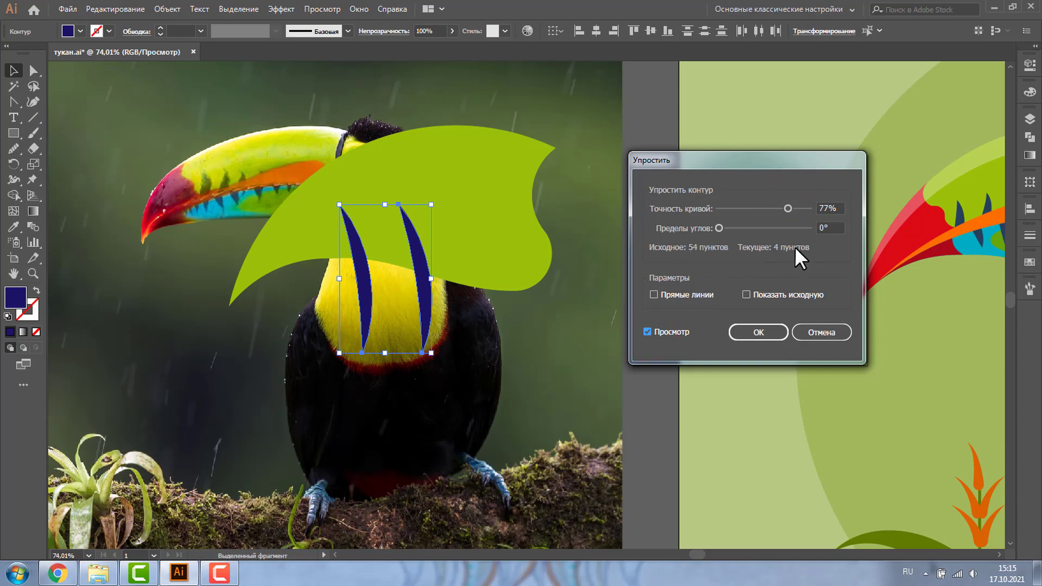
click(773, 208)
click(767, 336)
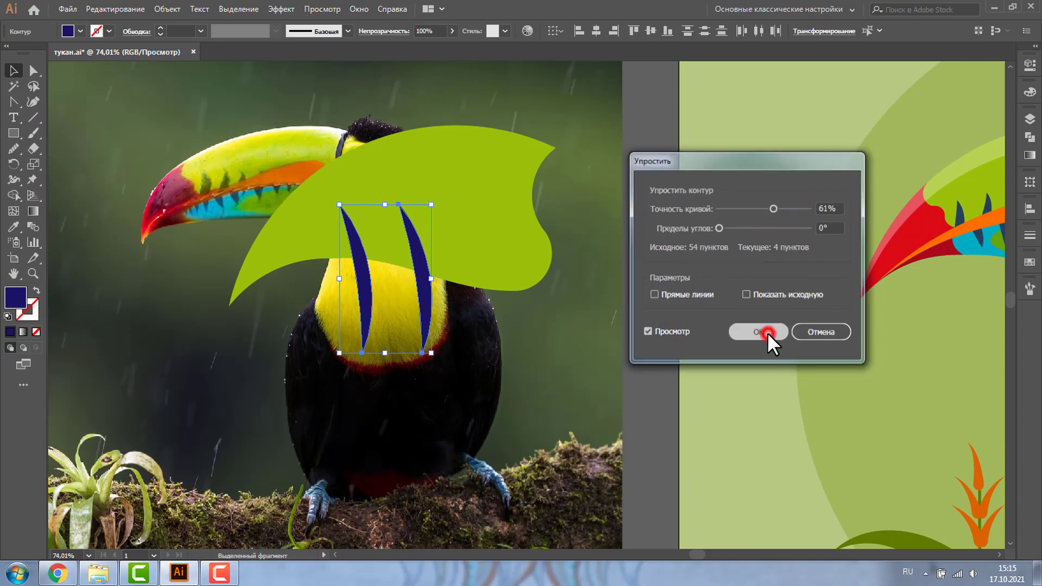
click(640, 334)
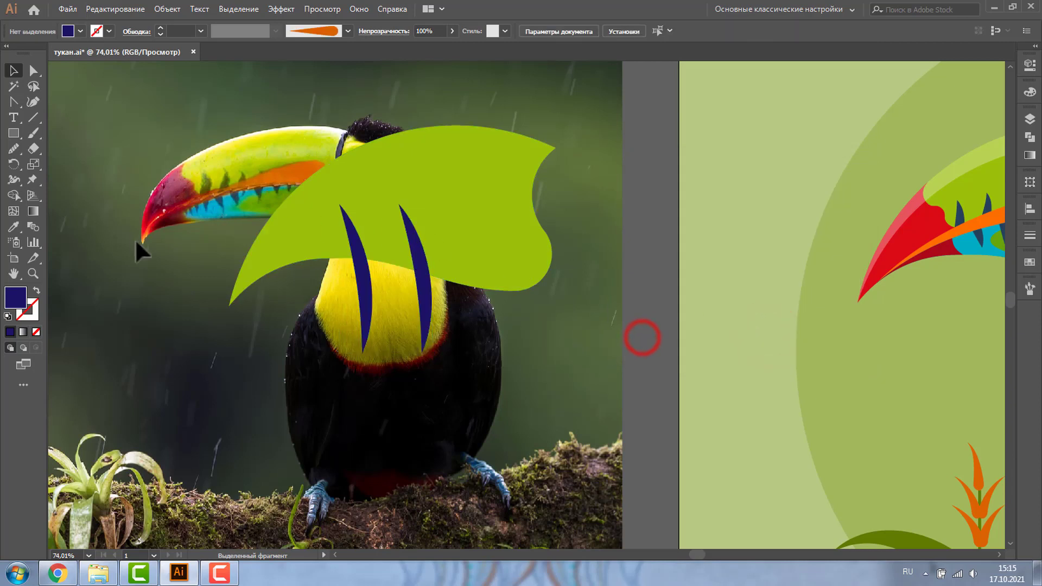
- Delete the stripe parts below the leaf with the Shape Builder tool
click(350, 222)
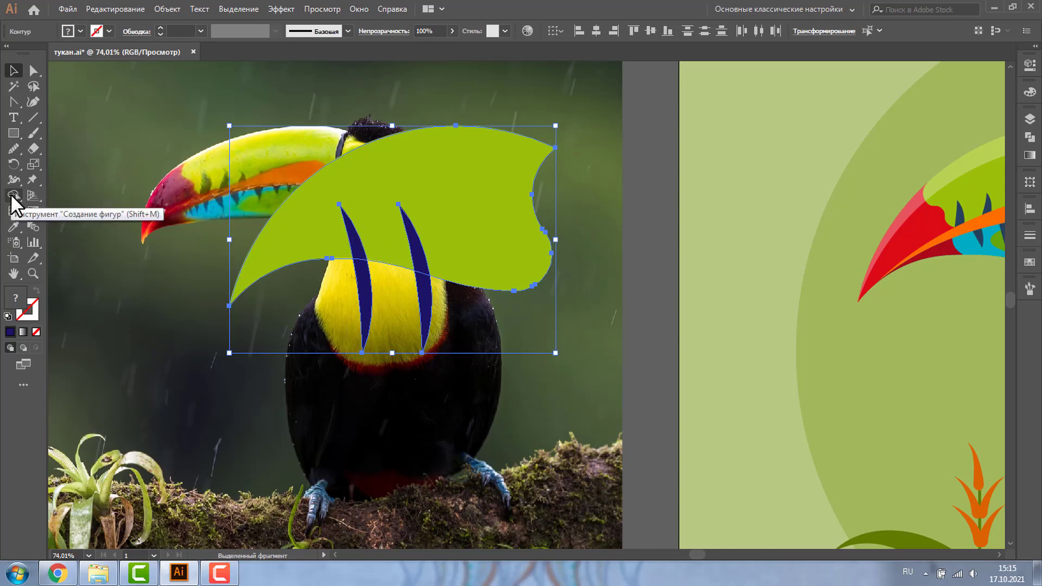
click(12, 194)
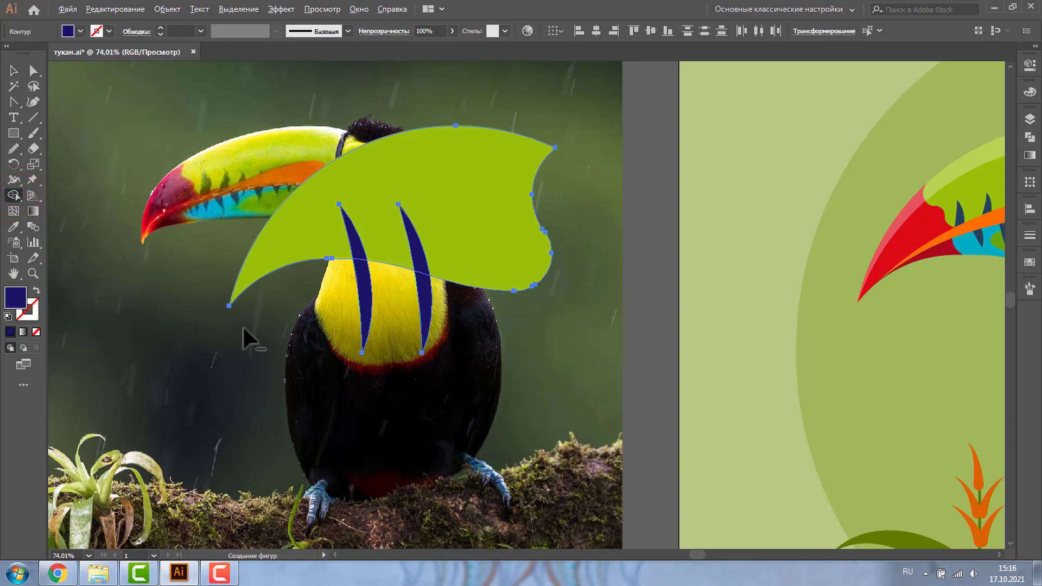
mouse_move(242, 324)
mouse_down()
mouse_move(382, 292)
mouse_move(431, 315)
mouse_up()
click(13, 69)
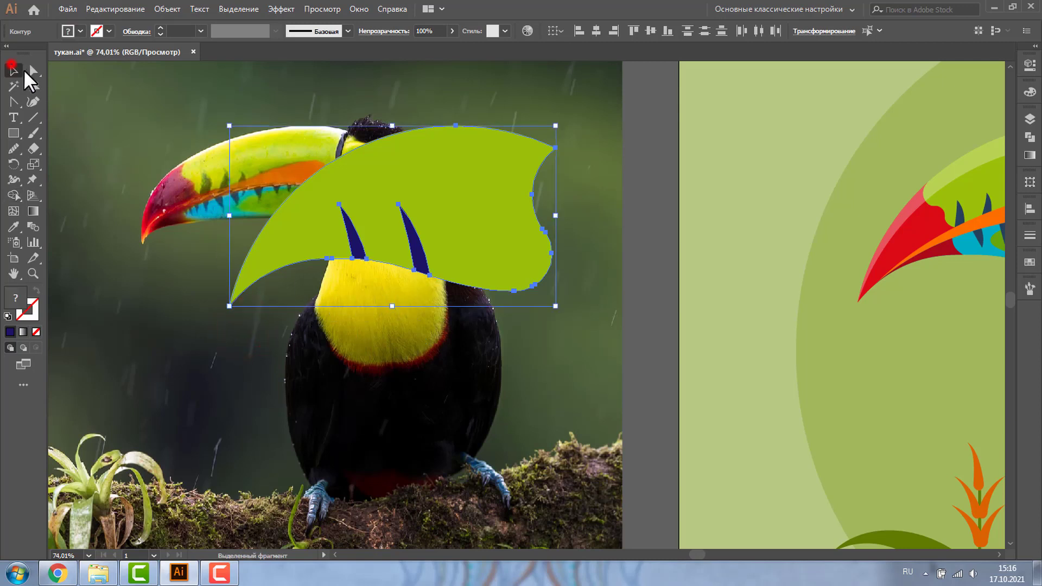
click(646, 264)
- Zoom in to check the trimmed stripes at the leaf's lower edge, then zoom back out
click(31, 272)
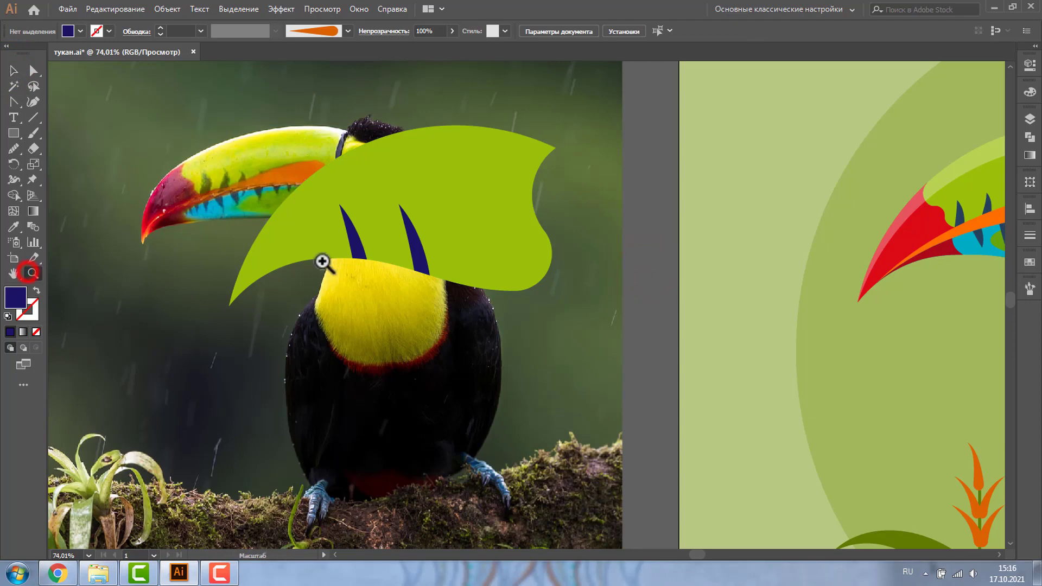
drag(322, 262, 560, 344)
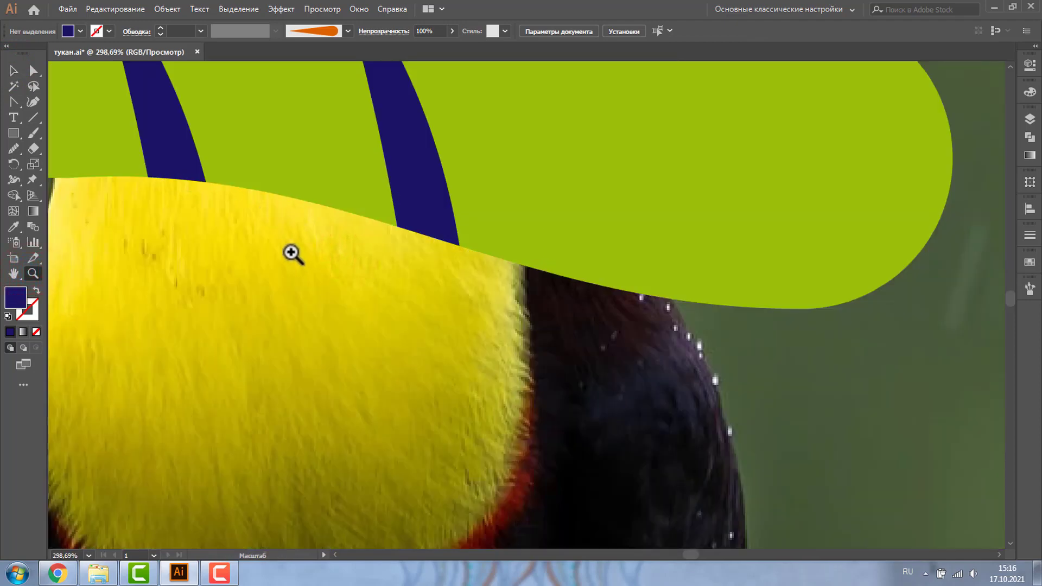
alt+click(368, 244)
alt+click(368, 243)
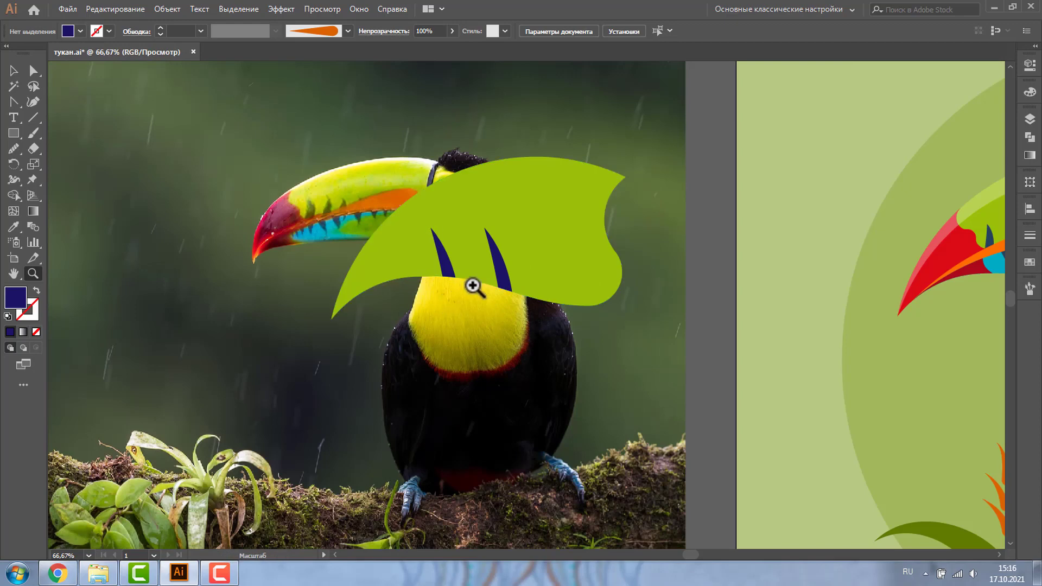